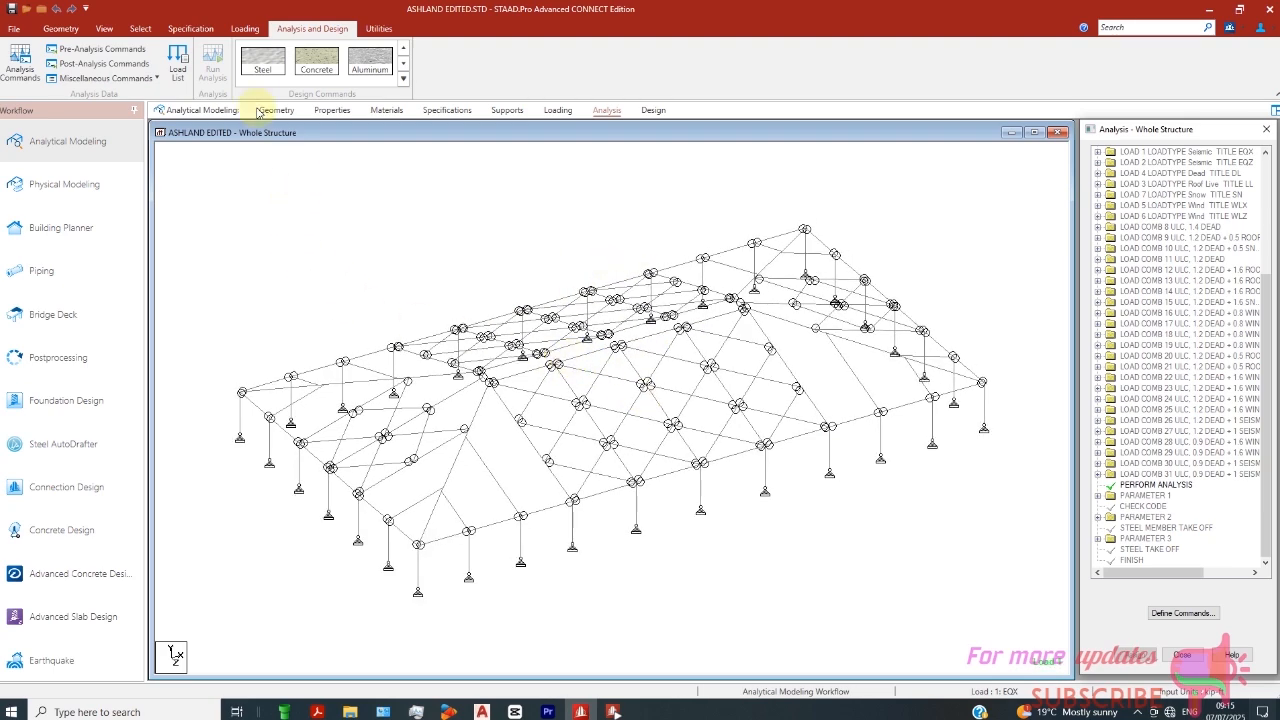
- Open a 3D rendered view of the structure, inspect it, and close the rendered view
{"action": "left_click", "coordinate": [104, 28]}
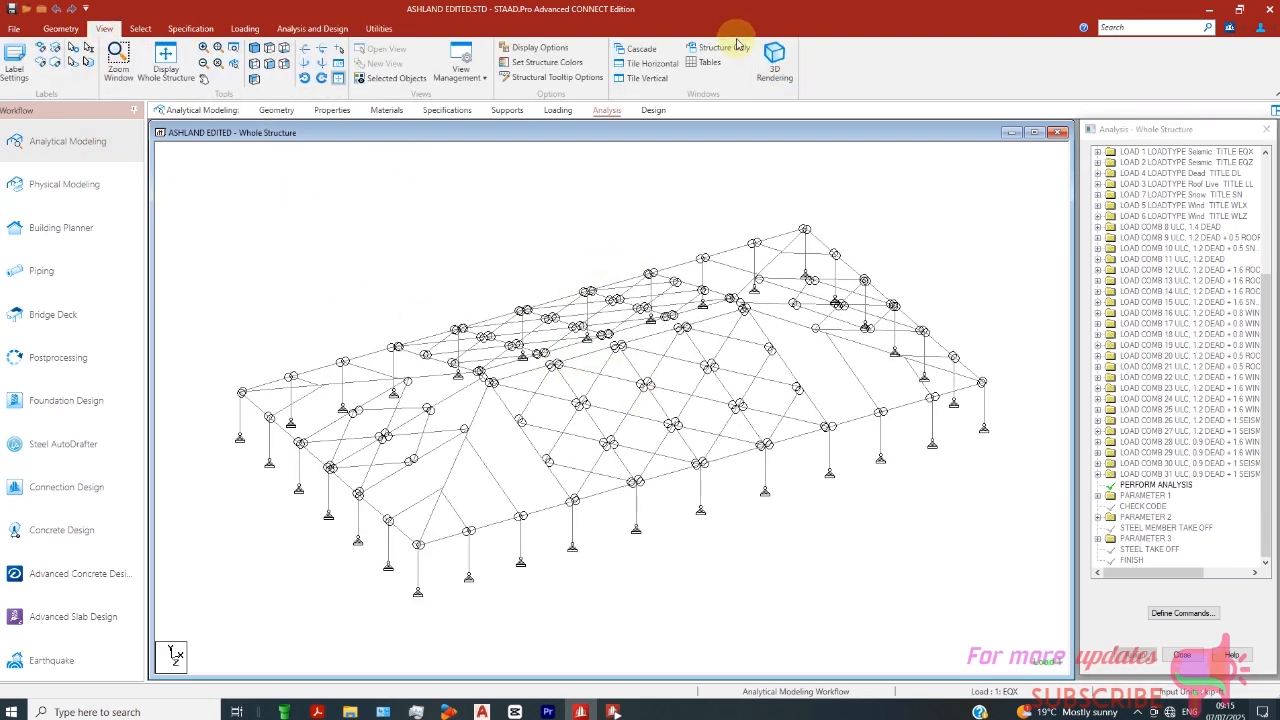
{"action": "left_click", "coordinate": [772, 68]}
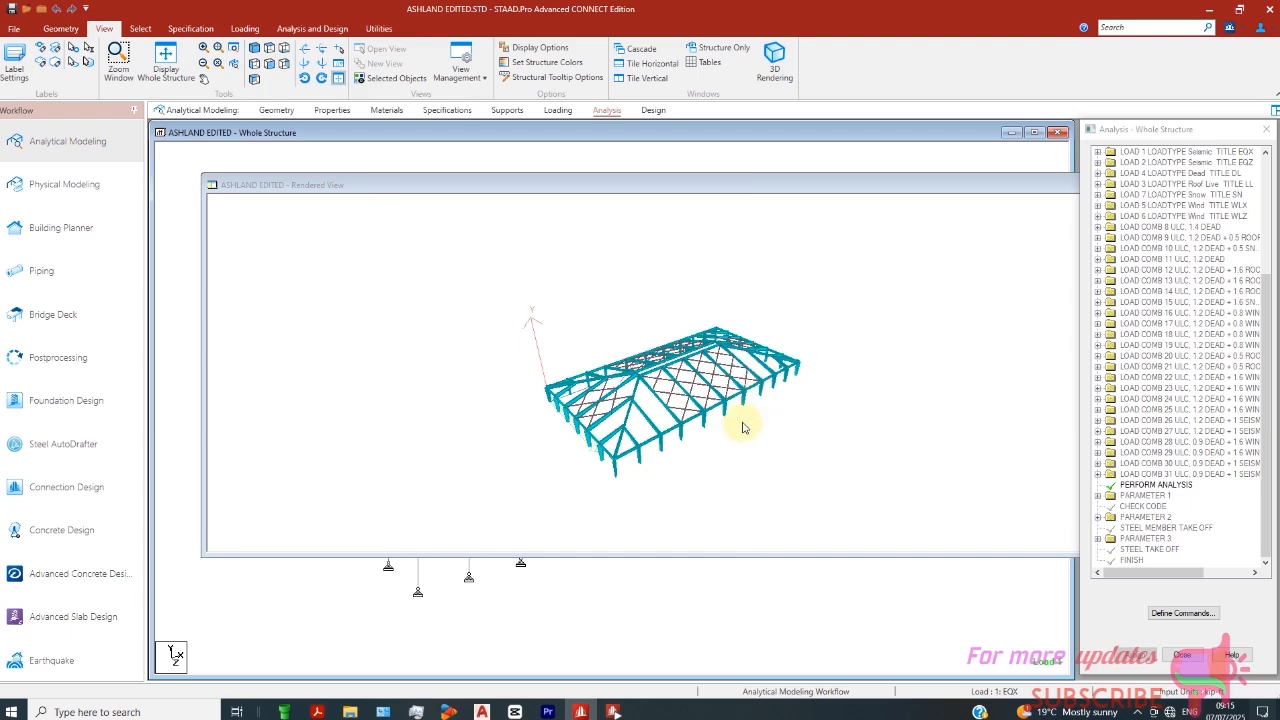
{"action": "left_click_drag", "start_coordinate": [988, 192], "coordinate": [846, 213]}
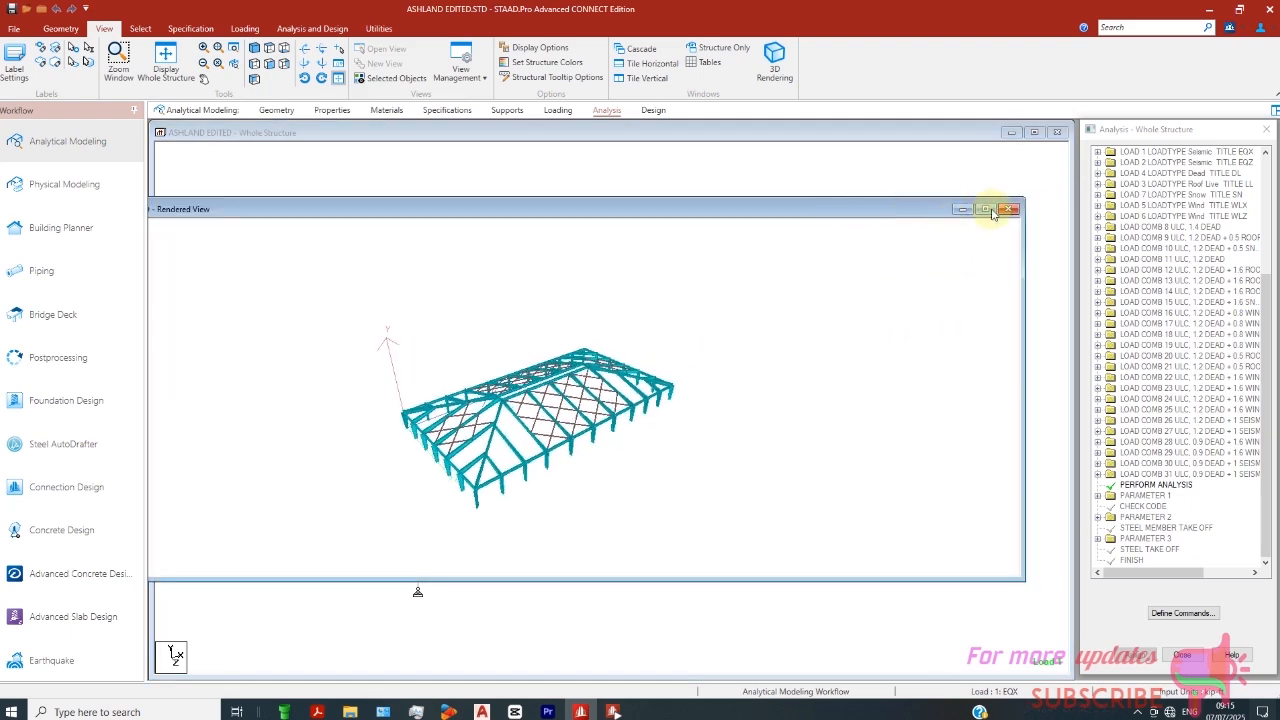
{"action": "left_click", "coordinate": [1012, 208]}
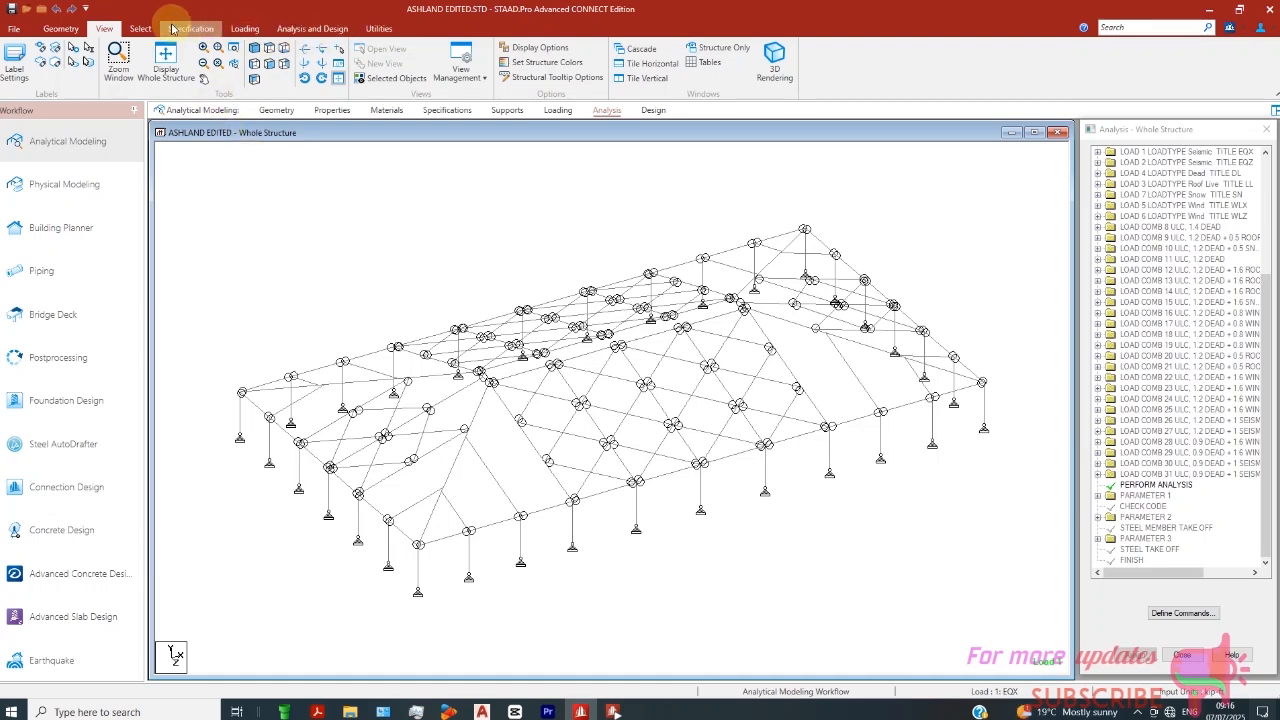
- Select all failed beams in the whole structure
{"action": "left_click", "coordinate": [140, 28]}
{"action": "left_click", "coordinate": [878, 62]}
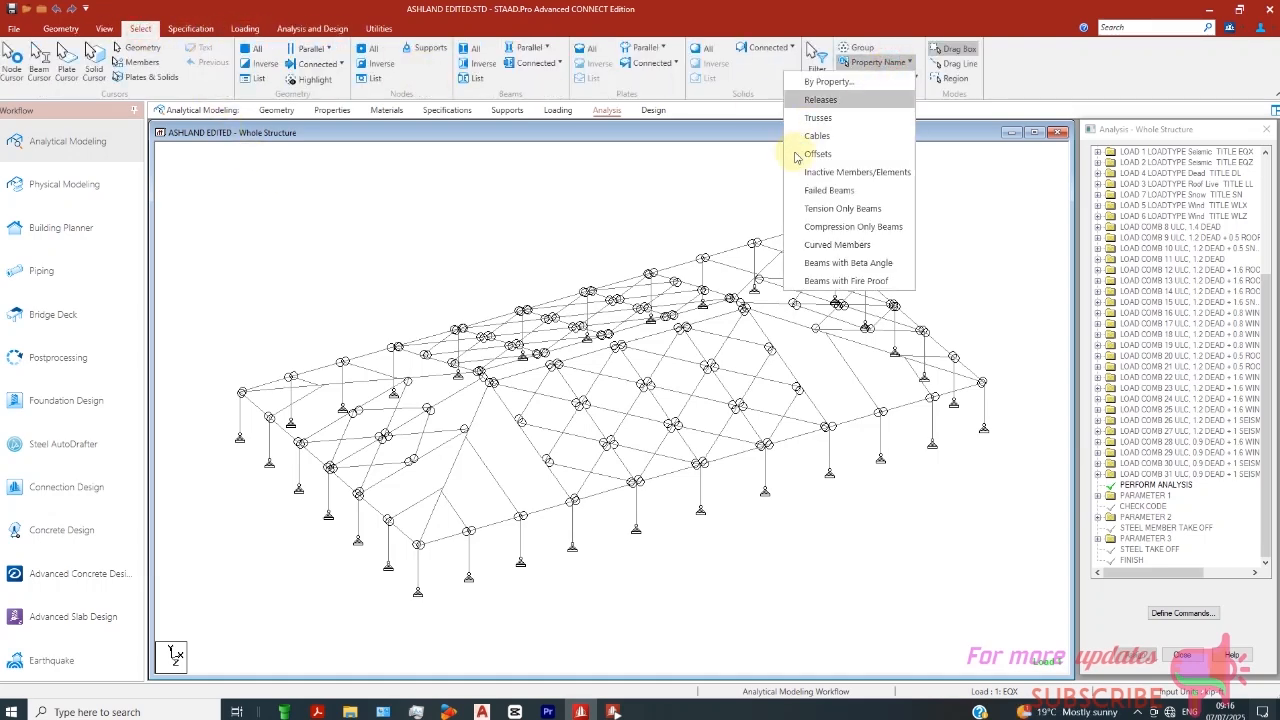
{"action": "left_click", "coordinate": [847, 191]}
- Examine where the failed beams lie among the roof bracing, rafters and columns
{"action": "scroll", "coordinate": [654, 466], "scroll_direction": "up", "scroll_amount": 6}
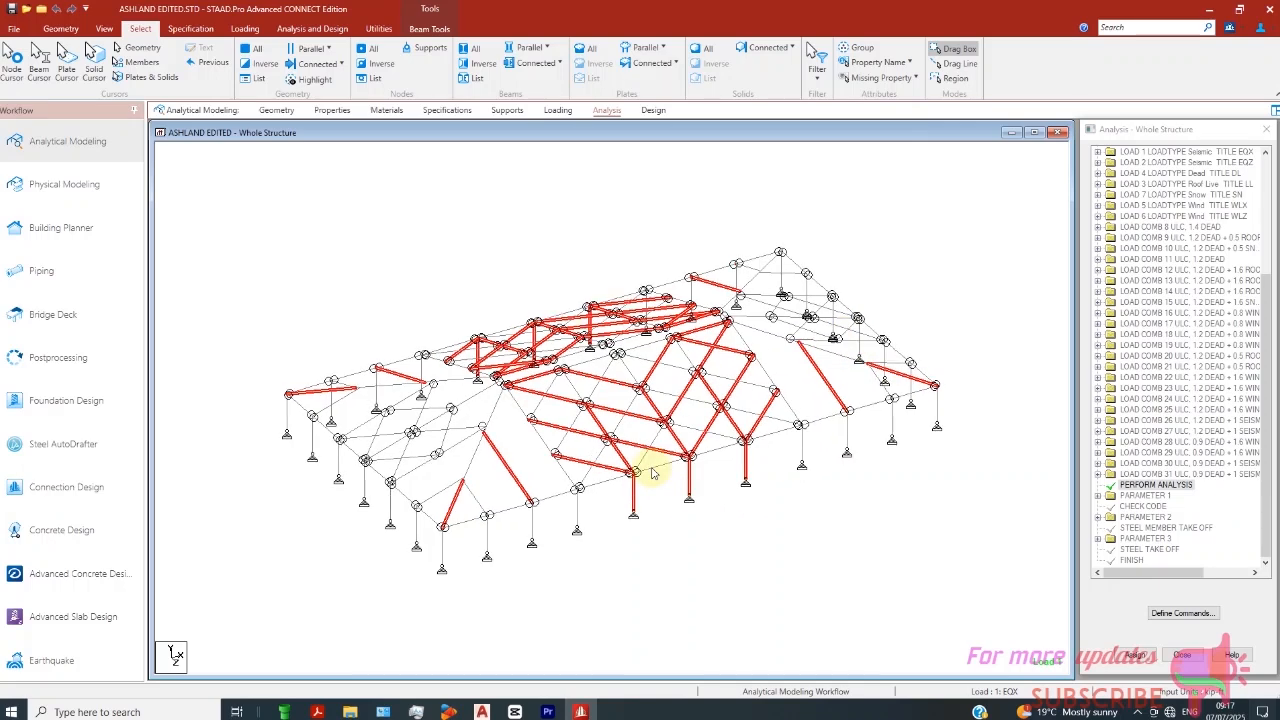
{"action": "scroll", "coordinate": [584, 428], "scroll_direction": "up", "scroll_amount": 5}
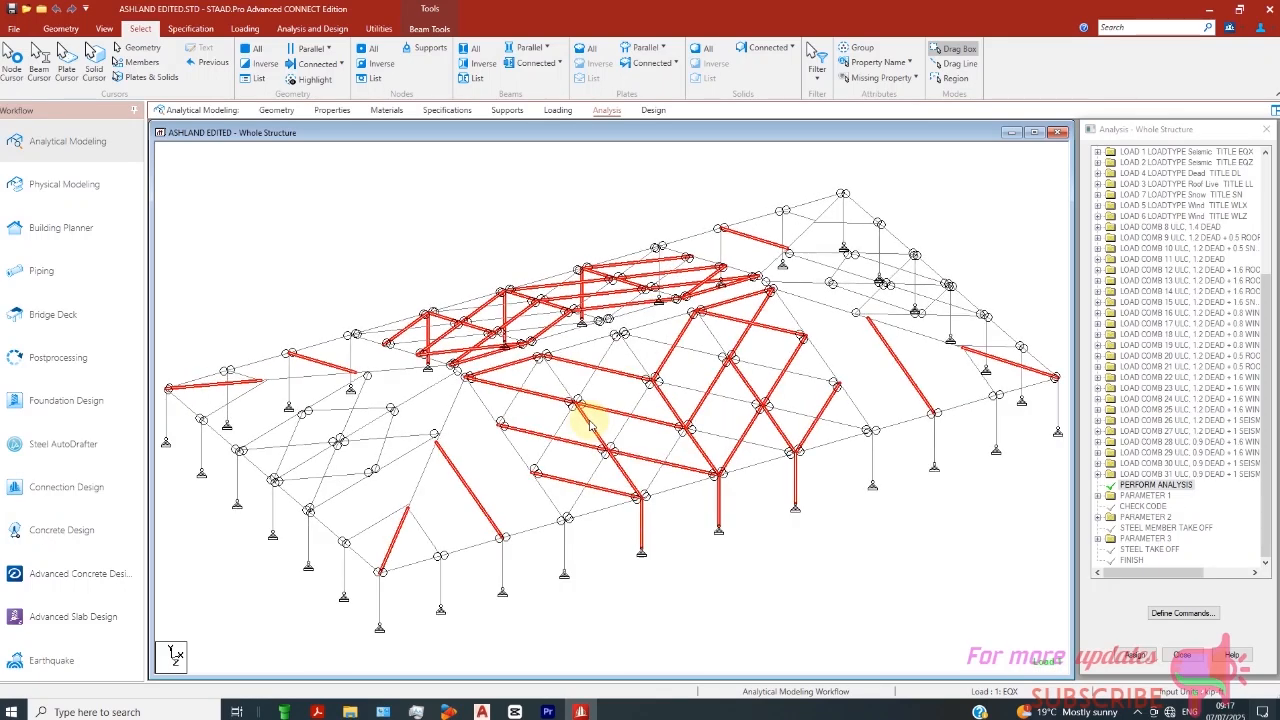
{"action": "scroll", "coordinate": [591, 424], "scroll_direction": "down", "scroll_amount": 2}
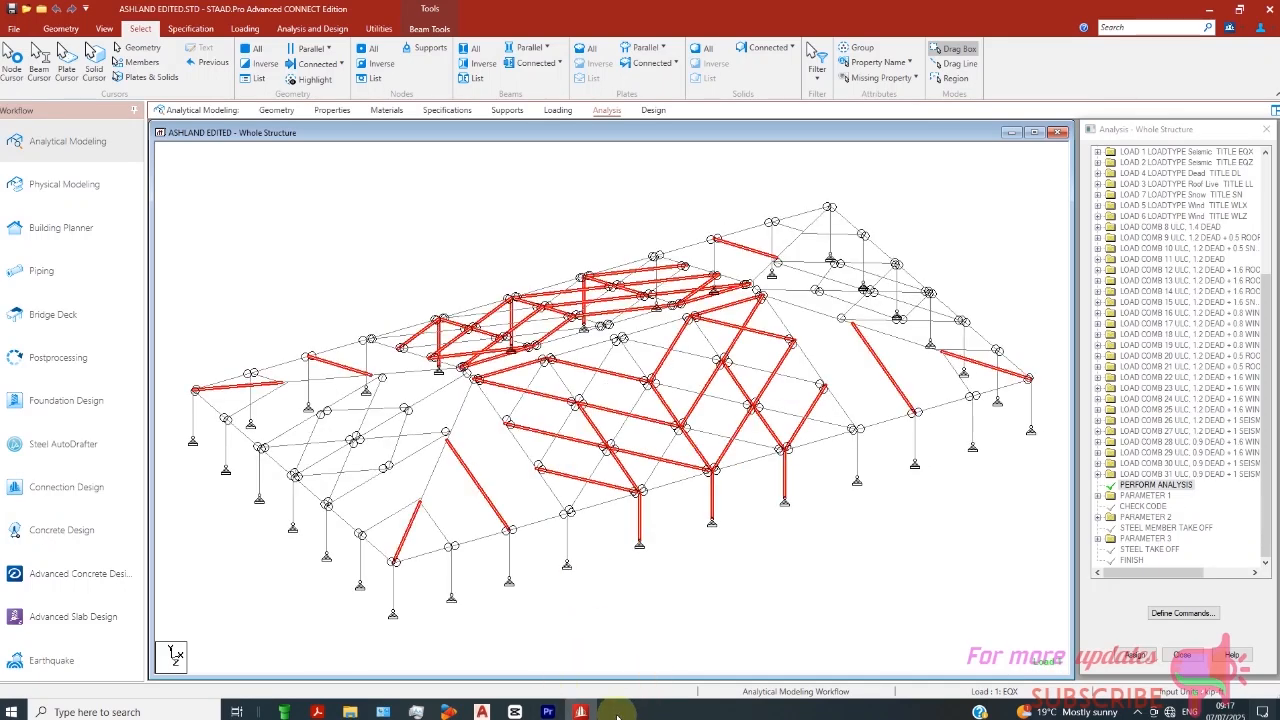
{"action": "scroll", "coordinate": [491, 323], "scroll_direction": "down", "scroll_amount": 2}
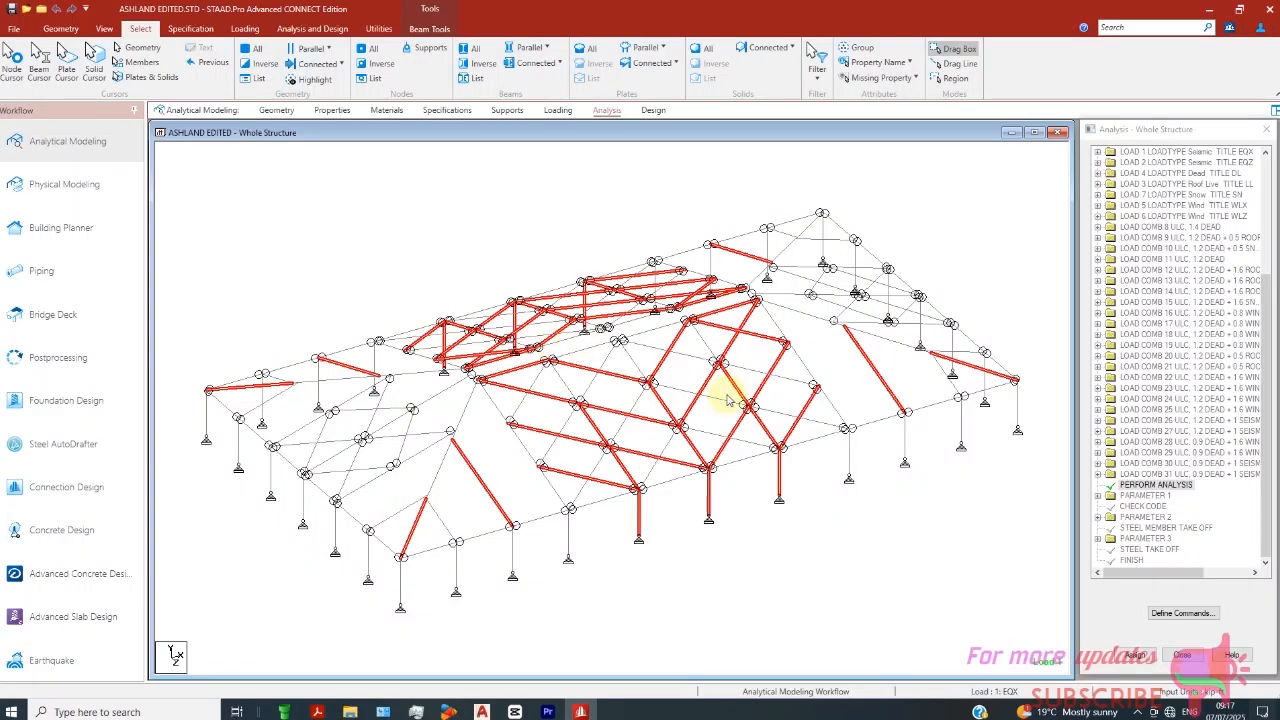
{"action": "middle_click_drag", "start_coordinate": [728, 400], "coordinate": [733, 540]}
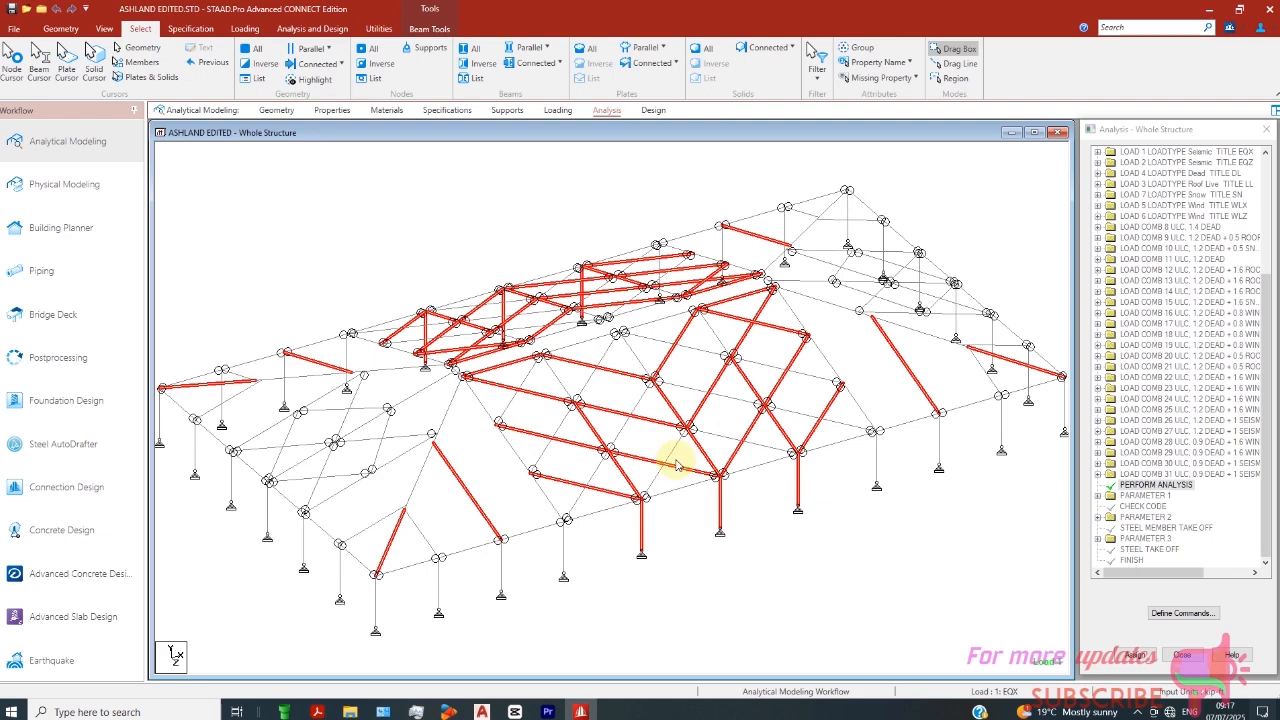
{"action": "scroll", "coordinate": [623, 437], "scroll_direction": "up", "scroll_amount": 2}
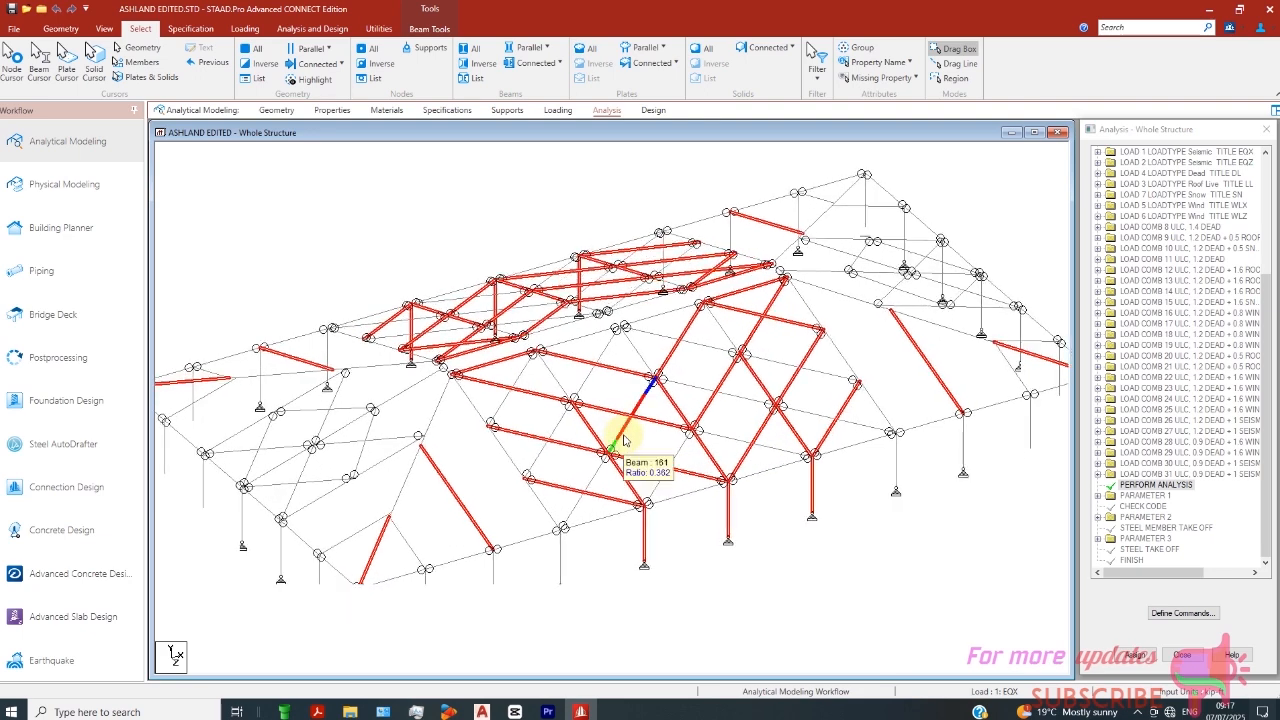
{"action": "scroll", "coordinate": [623, 437], "scroll_direction": "down", "scroll_amount": 3}
{"action": "scroll", "coordinate": [623, 440], "scroll_direction": "up", "scroll_amount": 2}
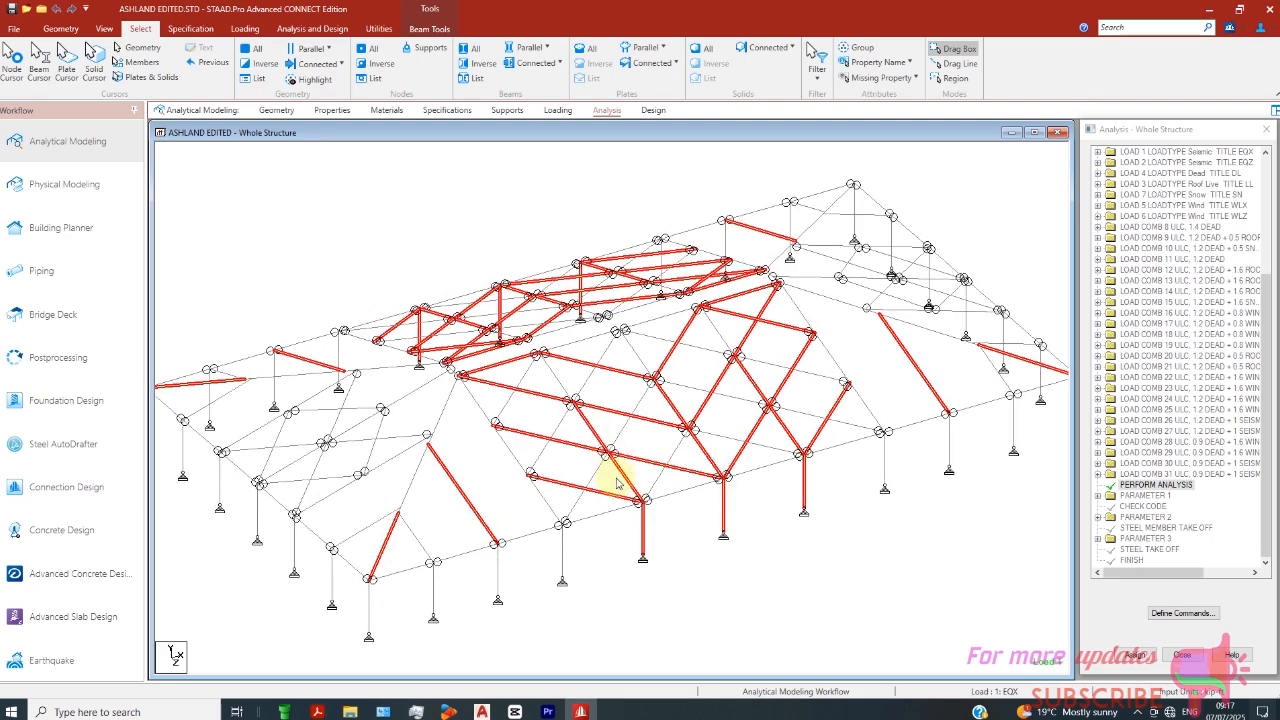
{"action": "scroll", "coordinate": [605, 458], "scroll_direction": "up", "scroll_amount": 1}
{"action": "scroll", "coordinate": [556, 444], "scroll_direction": "up", "scroll_amount": 1}
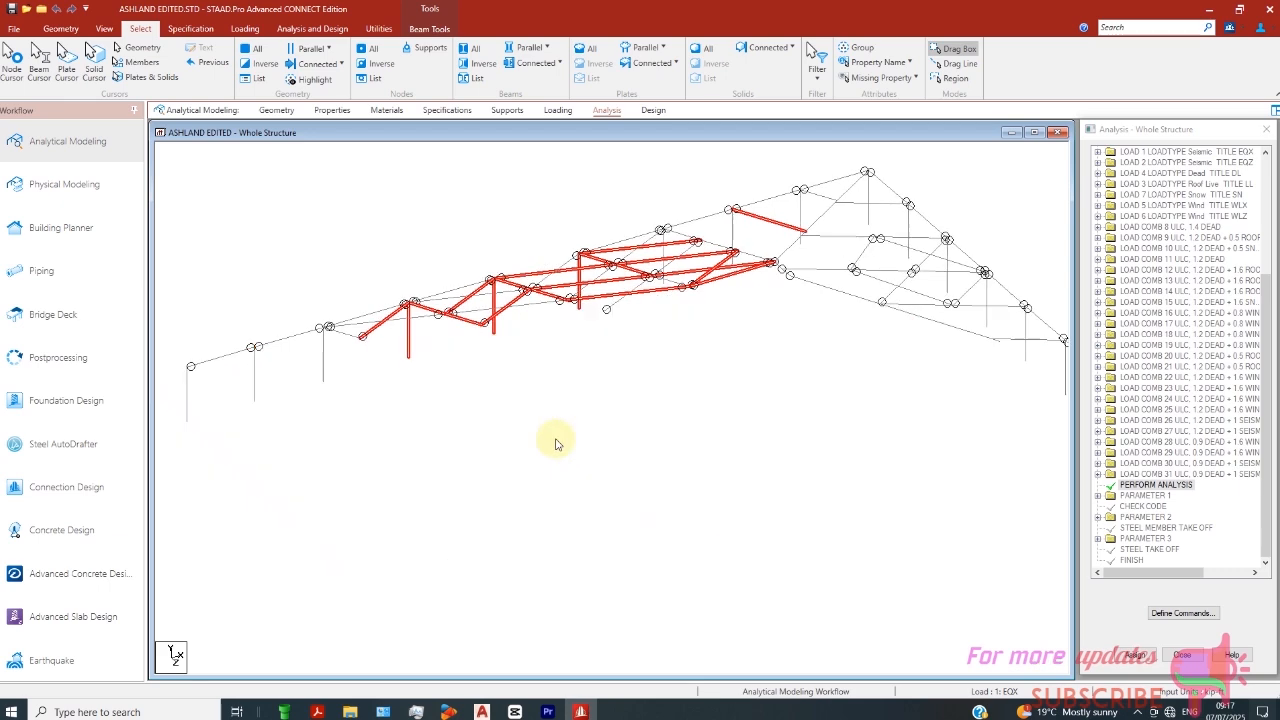
- Pick the upper rafter segments on both sides of the ridge at the second interior frame to inspect them
{"action": "left_click", "coordinate": [549, 376]}
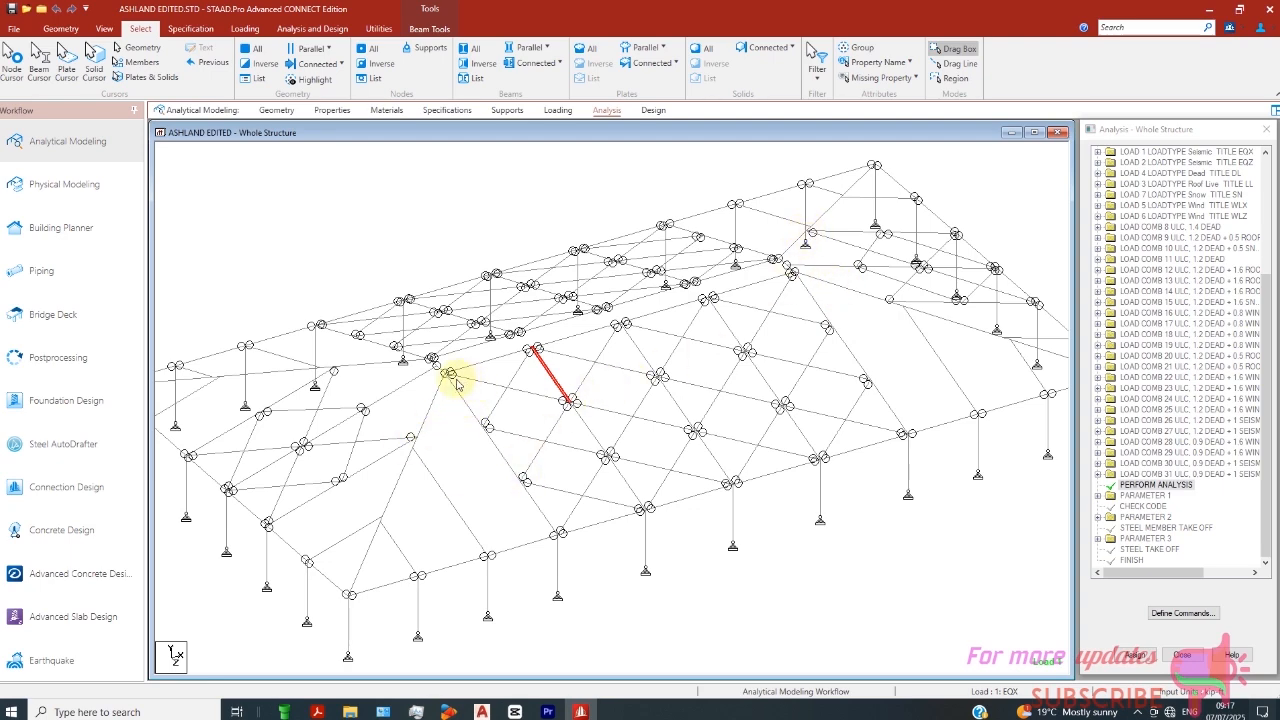
{"action": "scroll", "coordinate": [536, 406], "scroll_direction": "up", "scroll_amount": 3}
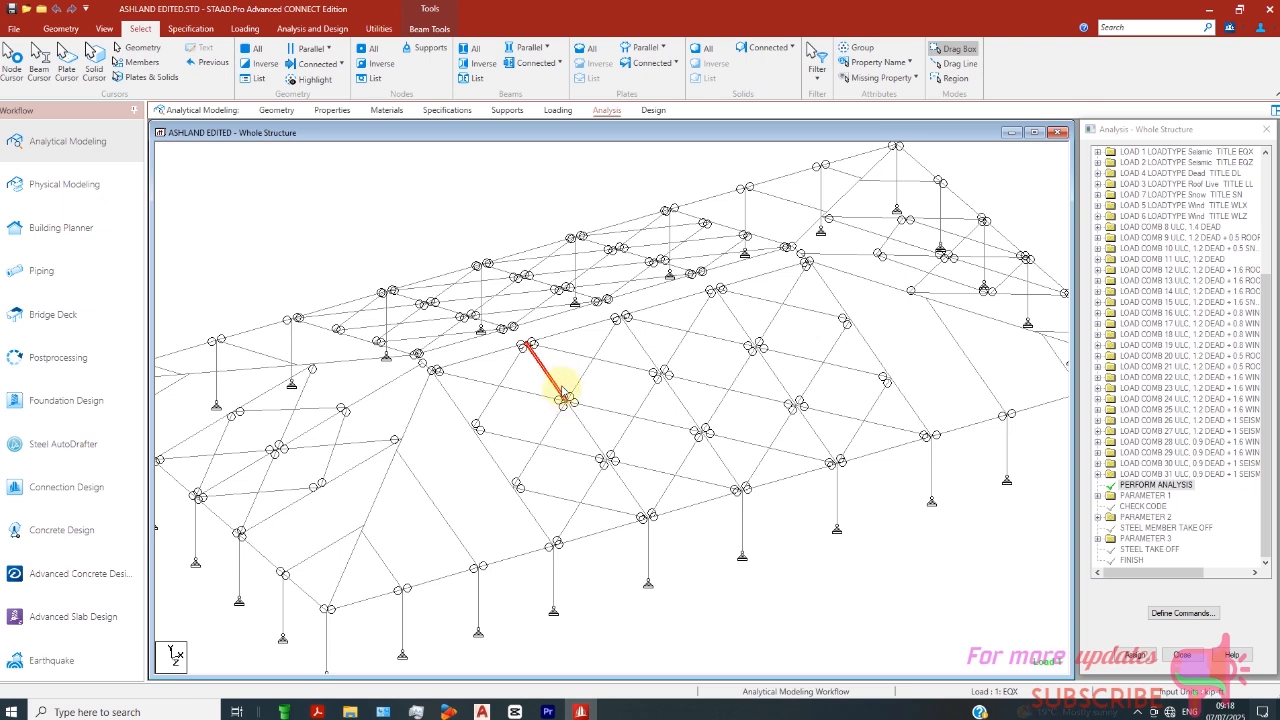
{"action": "left_click", "coordinate": [489, 324]}
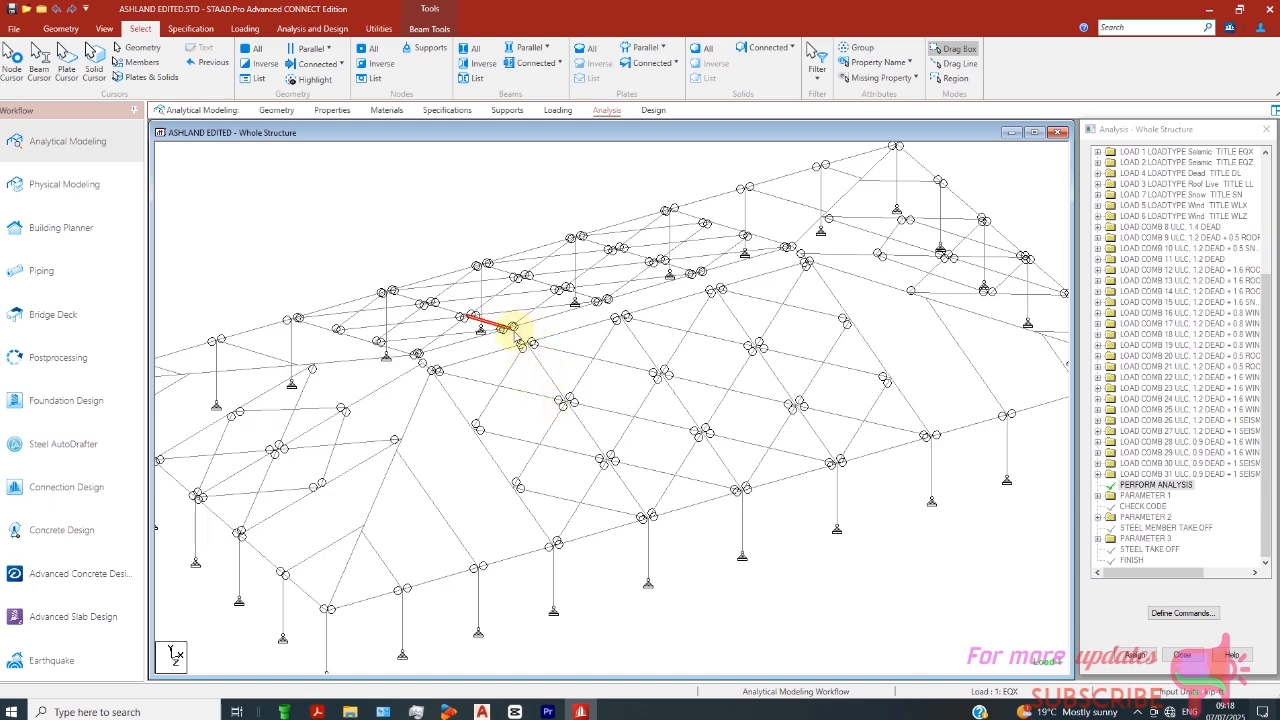
{"action": "scroll", "coordinate": [418, 326], "scroll_direction": "down", "scroll_amount": 2}
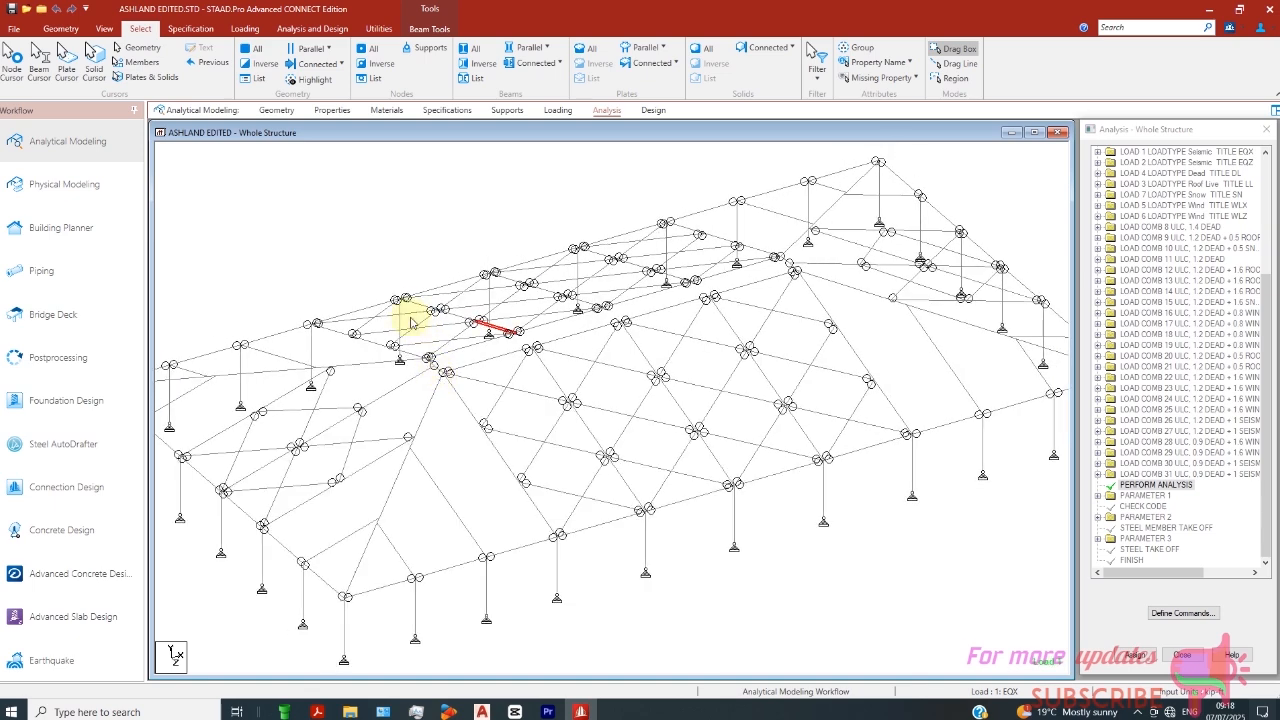
- Show the whole structure in front elevation with the X axis horizontal and the Y axis vertical
{"action": "left_click", "coordinate": [107, 27]}
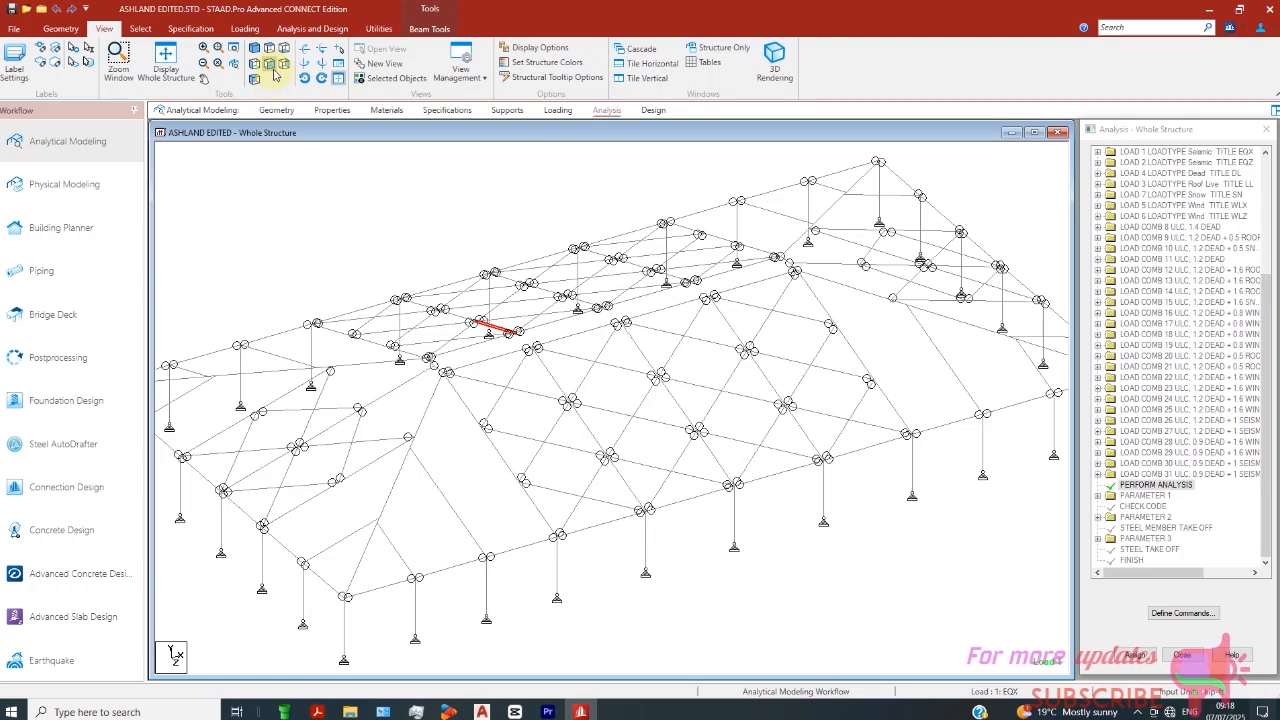
{"action": "left_click", "coordinate": [270, 65]}
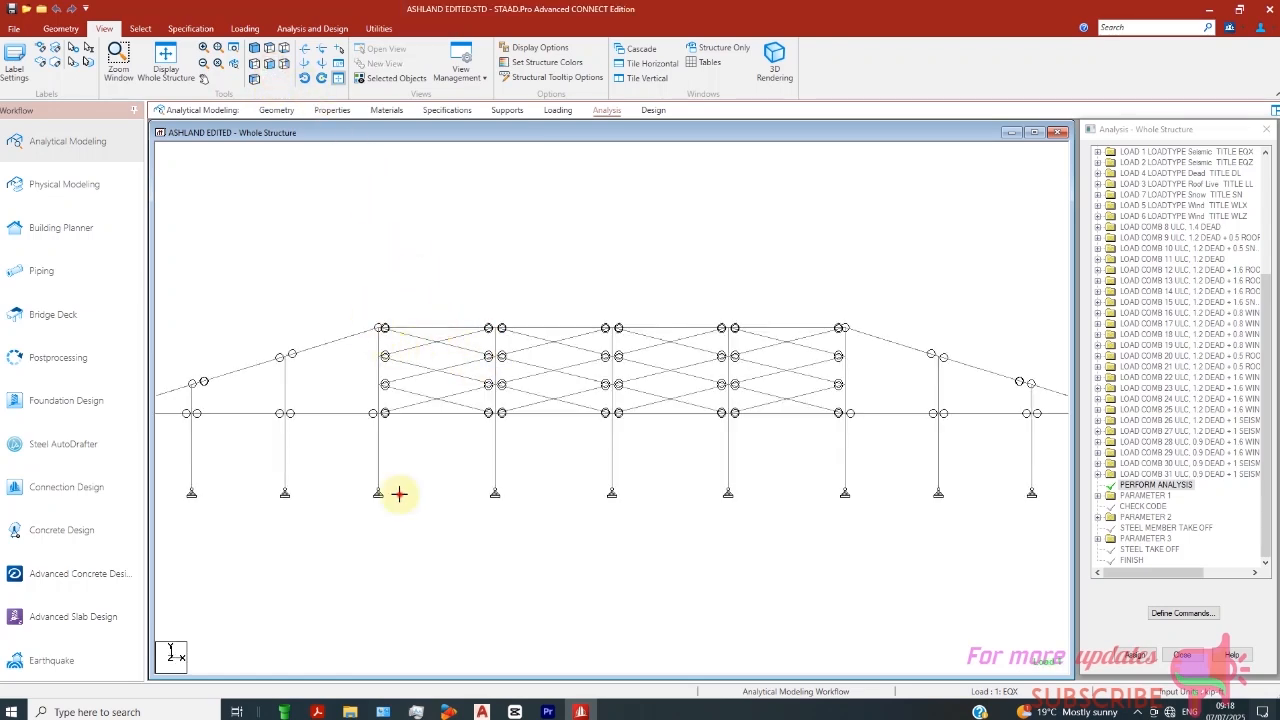
{"action": "left_click", "coordinate": [399, 493]}
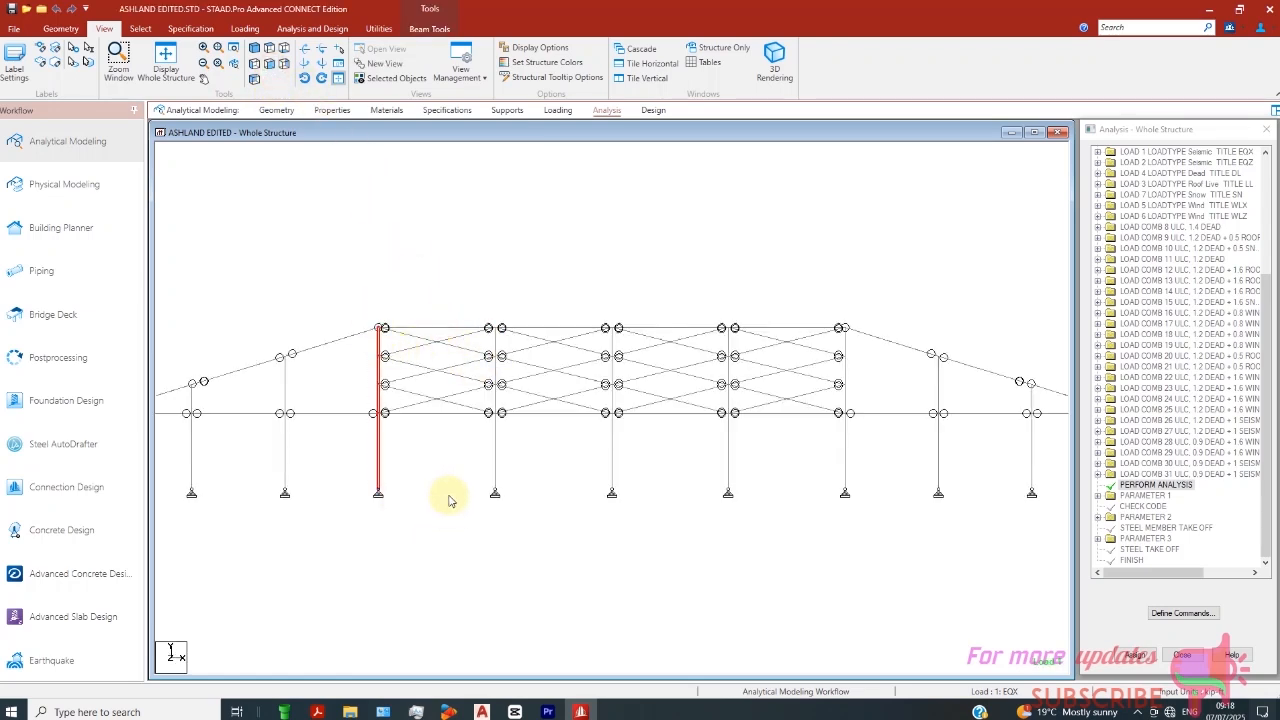
{"action": "left_click", "coordinate": [491, 291]}
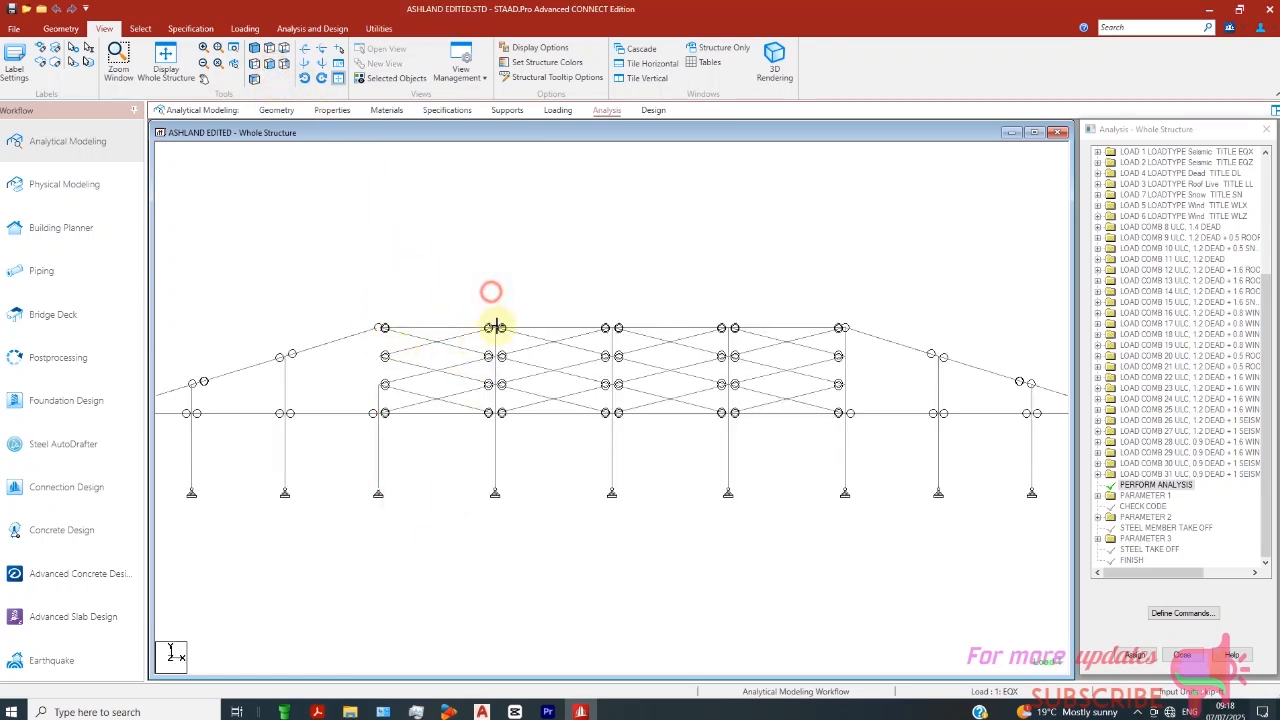
{"action": "left_click", "coordinate": [465, 493]}
{"action": "left_click_drag", "start_coordinate": [331, 286], "coordinate": [423, 500]}
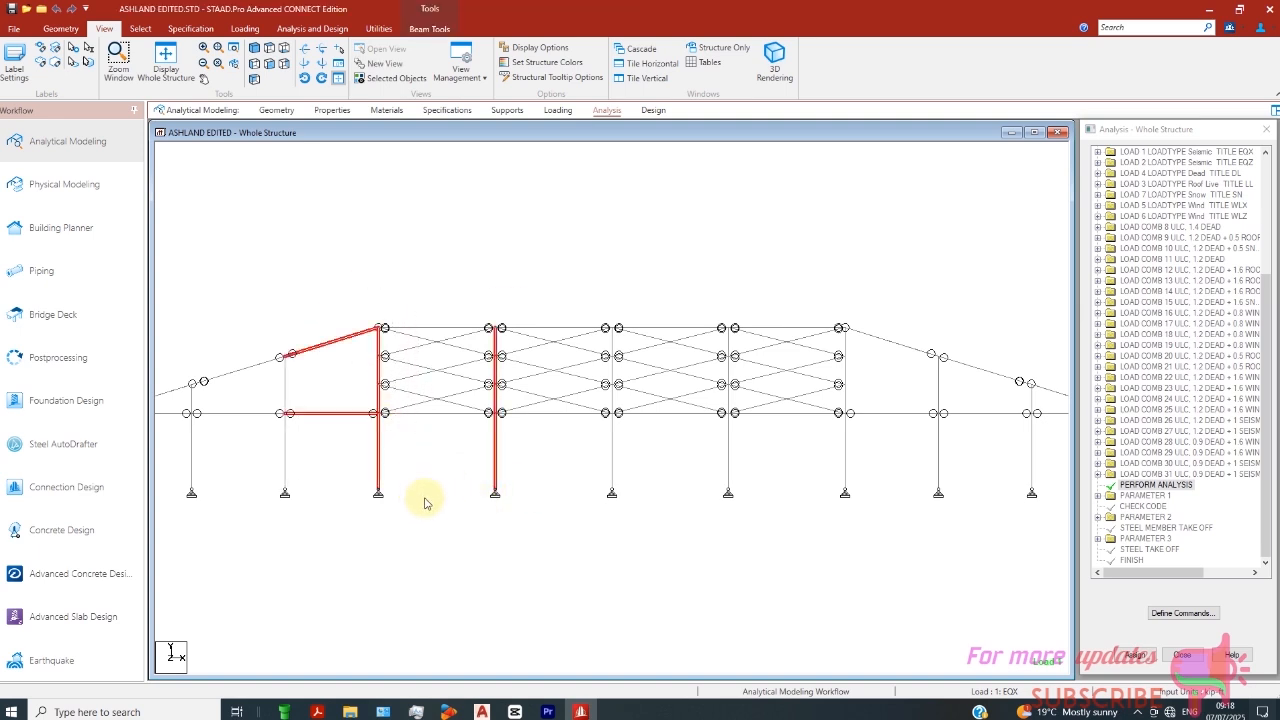
{"action": "left_click", "coordinate": [337, 294]}
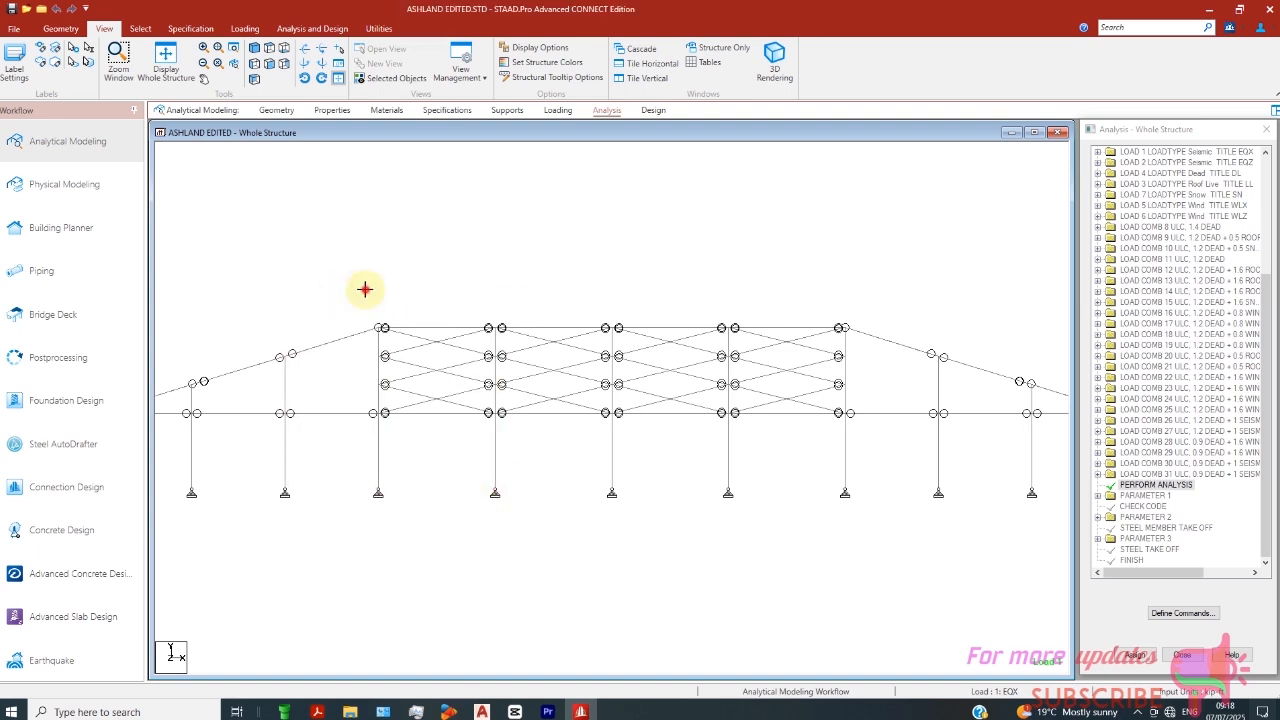
- Window-select the five transverse frames along the central braced bays in the front elevation
{"action": "left_click_drag", "start_coordinate": [366, 289], "coordinate": [422, 490]}
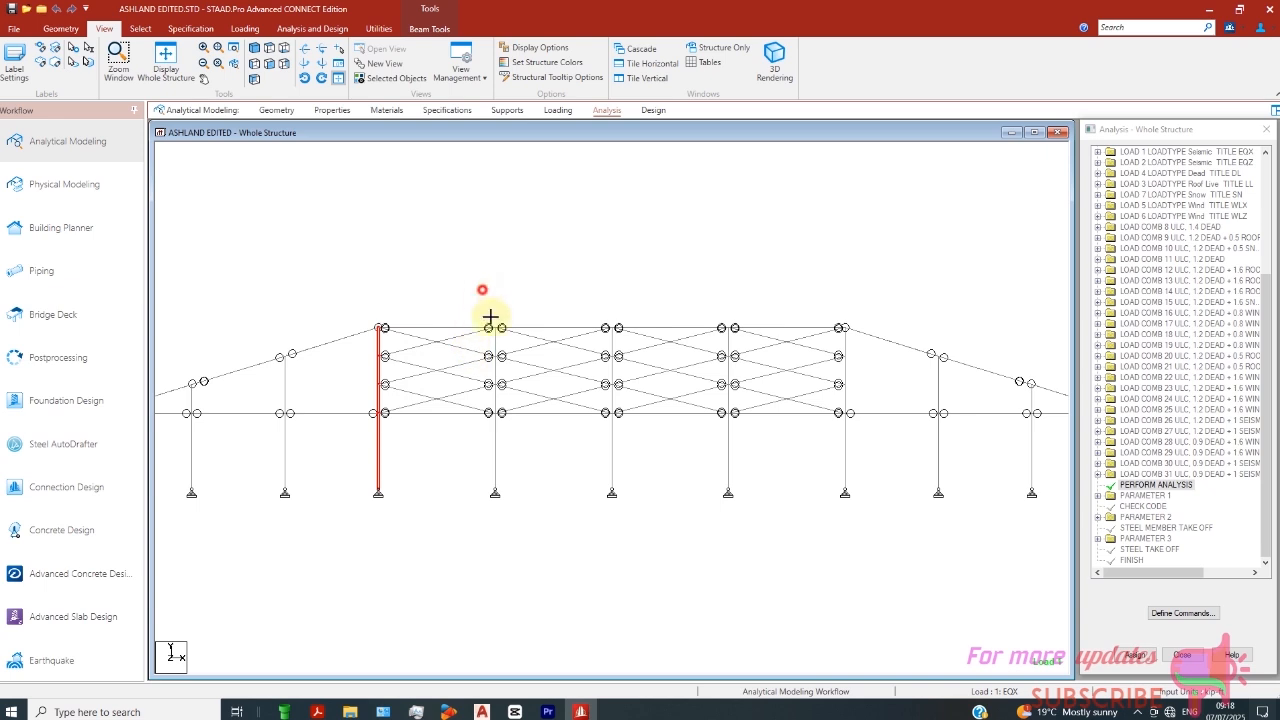
{"action": "left_click_drag", "start_coordinate": [484, 289], "coordinate": [533, 495], "text": "ctrl"}
{"action": "left_click_drag", "start_coordinate": [603, 308], "coordinate": [660, 449], "text": "ctrl"}
{"action": "left_click_drag", "start_coordinate": [715, 297], "coordinate": [760, 488], "text": "ctrl"}
{"action": "left_click_drag", "start_coordinate": [822, 314], "coordinate": [863, 500], "text": "ctrl"}
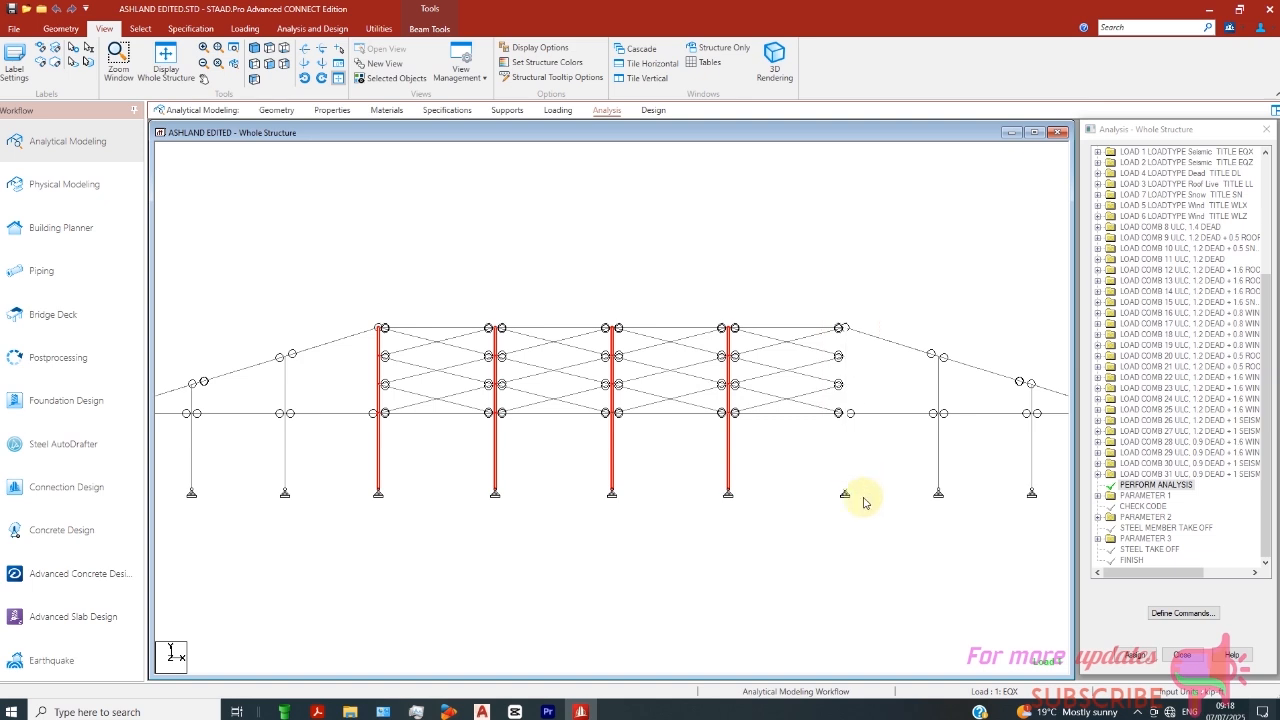
- Display only the selected transverse frames in isometric view and clear the selection
{"action": "left_click", "coordinate": [393, 80]}
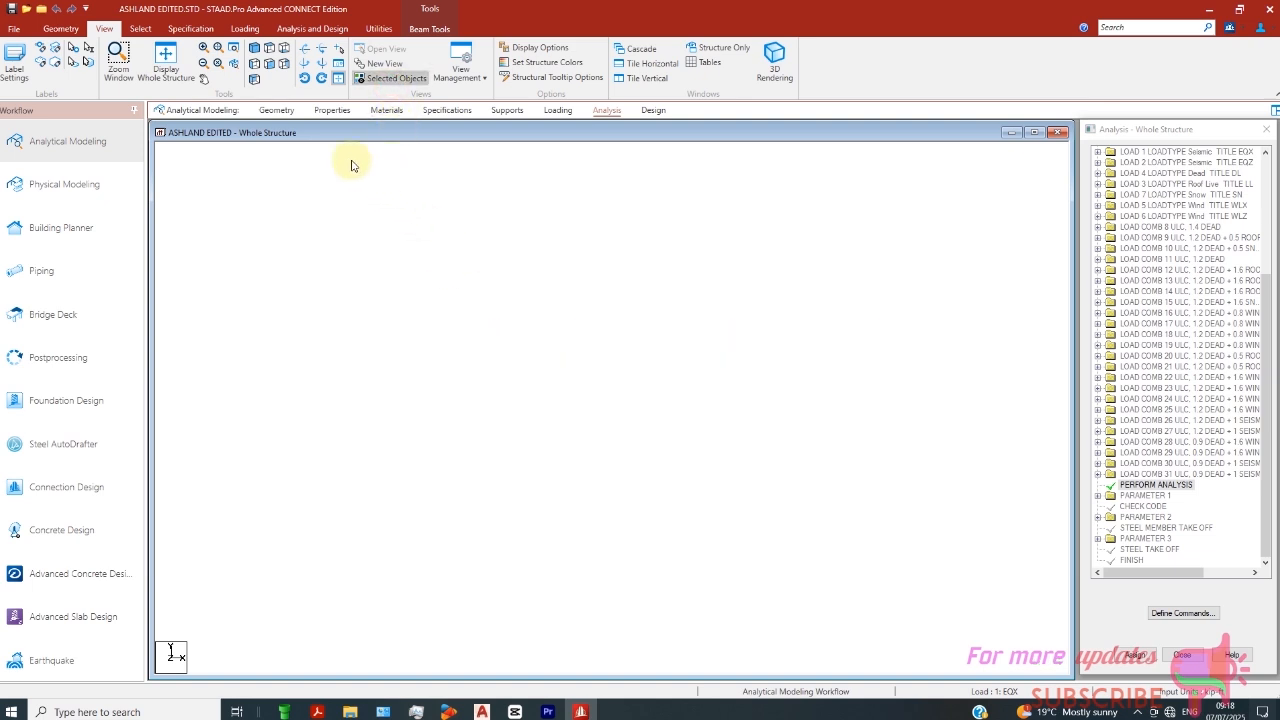
{"action": "left_click", "coordinate": [269, 48]}
{"action": "scroll", "coordinate": [446, 399], "scroll_direction": "up", "scroll_amount": 5}
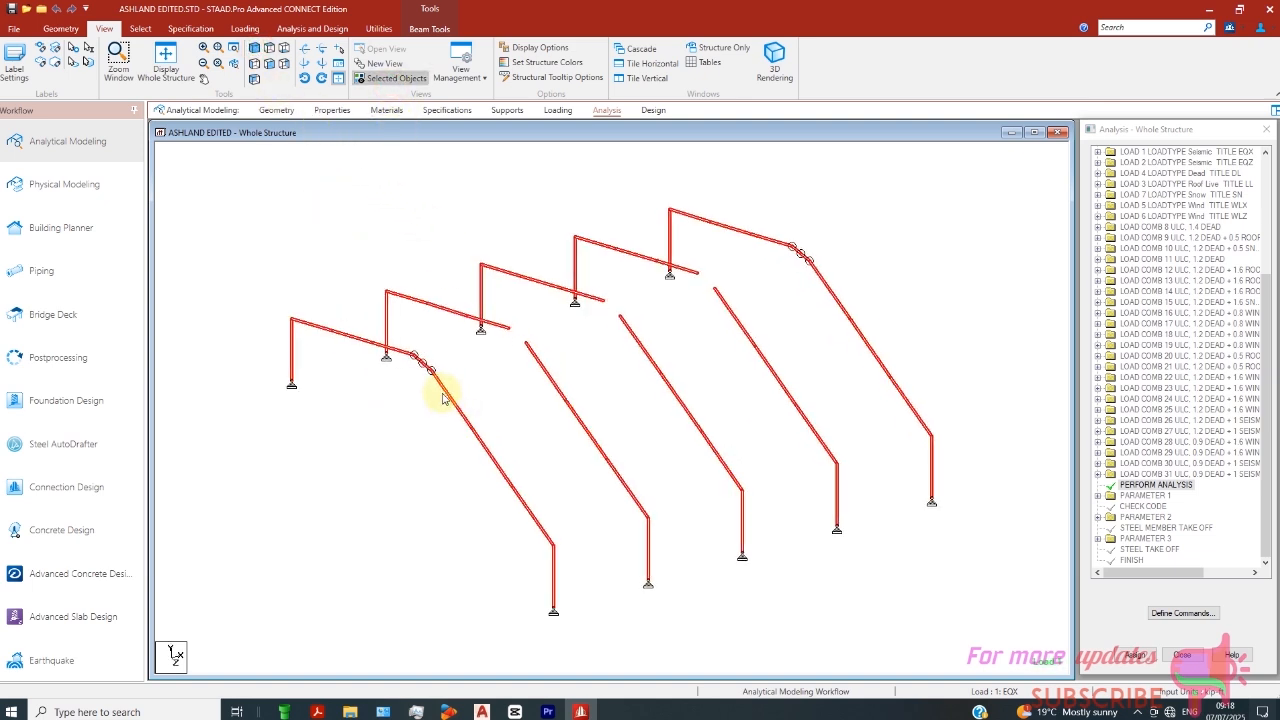
{"action": "left_click", "coordinate": [512, 402]}
{"action": "middle_click_drag", "start_coordinate": [540, 347], "coordinate": [420, 389]}
{"action": "scroll", "coordinate": [895, 376], "scroll_direction": "up", "scroll_amount": 2}
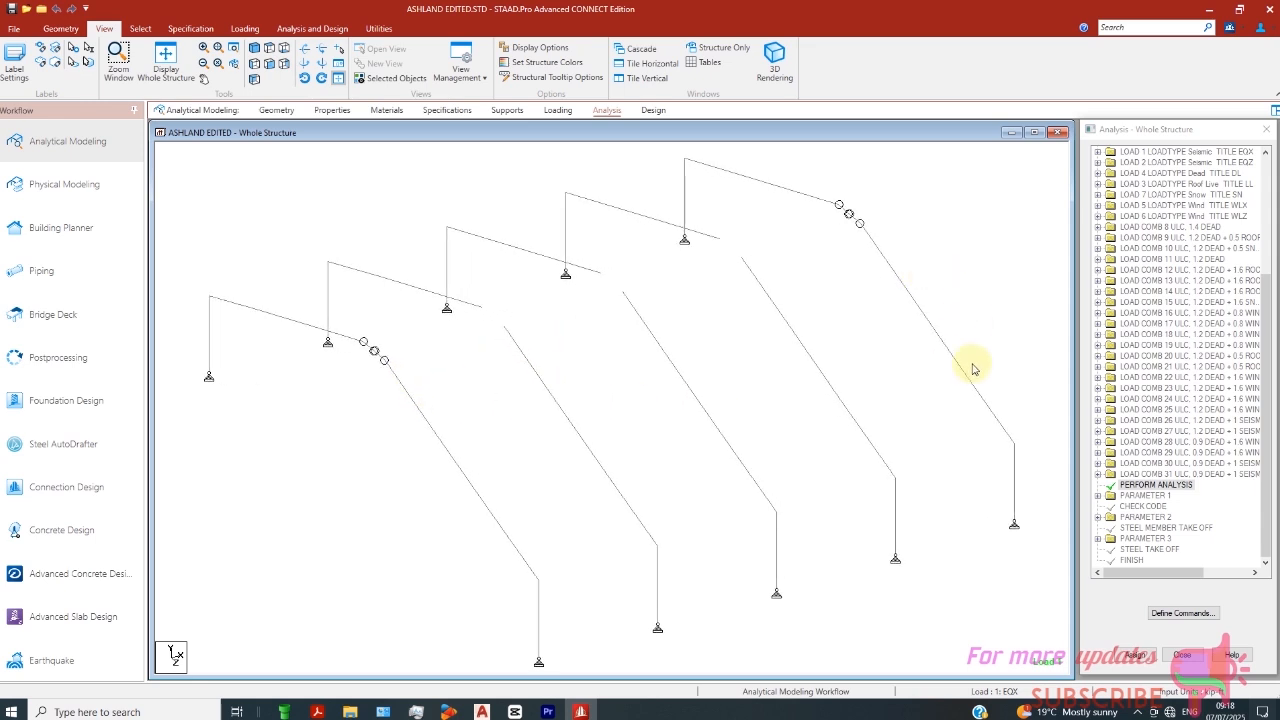
- Examine the isolated frames where the rafters meet at the ridge
{"action": "scroll", "coordinate": [971, 366], "scroll_direction": "down", "scroll_amount": 3}
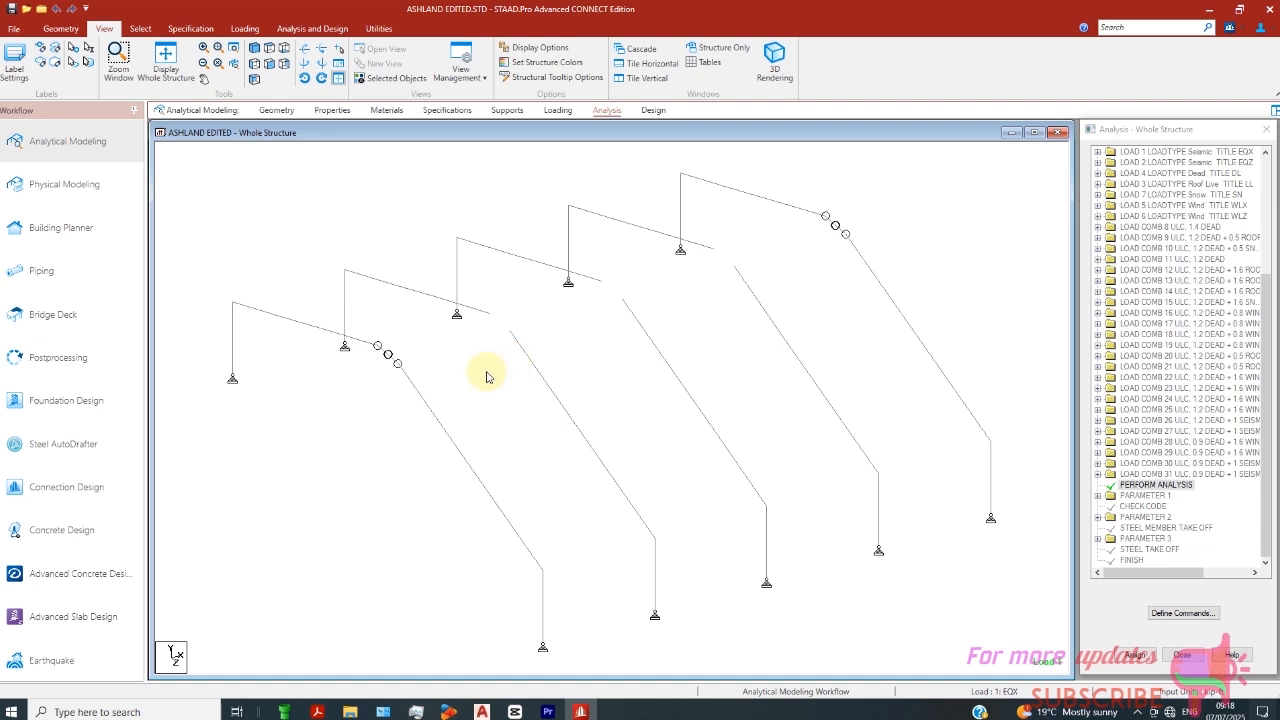
{"action": "scroll", "coordinate": [514, 370], "scroll_direction": "up", "scroll_amount": 1}
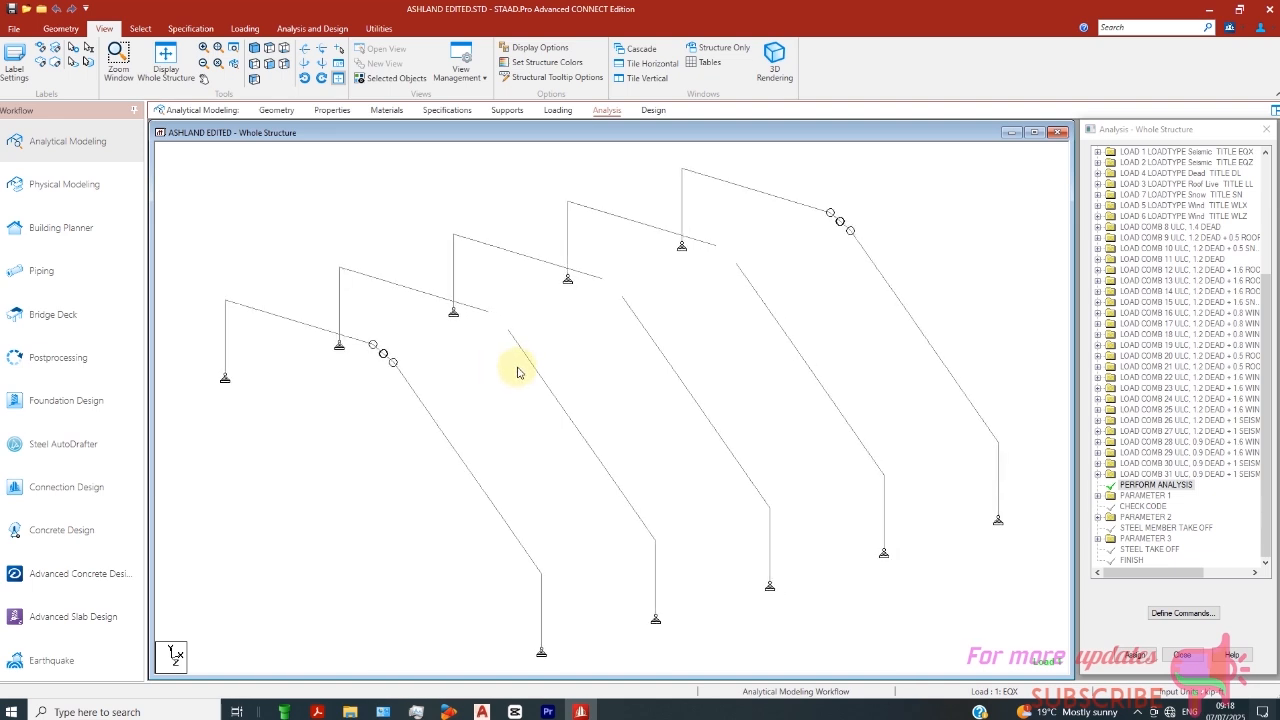
{"action": "scroll", "coordinate": [517, 370], "scroll_direction": "up", "scroll_amount": 1}
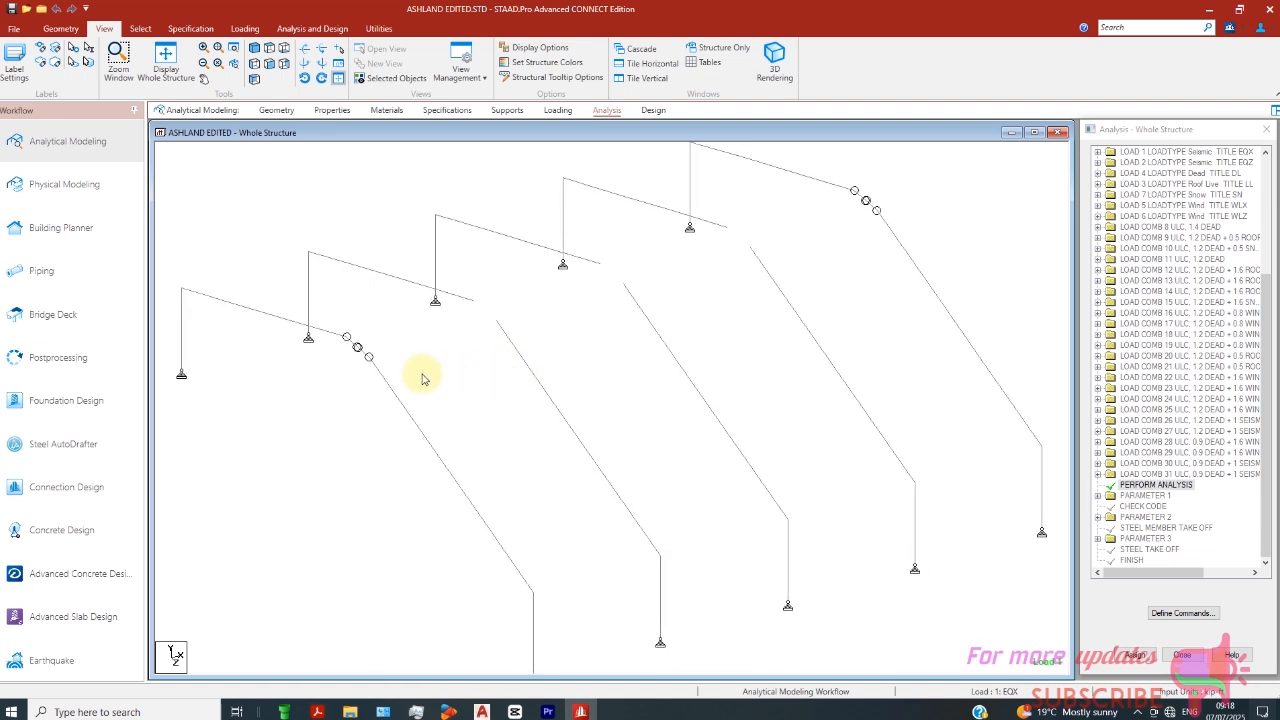
{"action": "scroll", "coordinate": [390, 370], "scroll_direction": "up", "scroll_amount": 1}
{"action": "scroll", "coordinate": [557, 393], "scroll_direction": "down", "scroll_amount": 1}
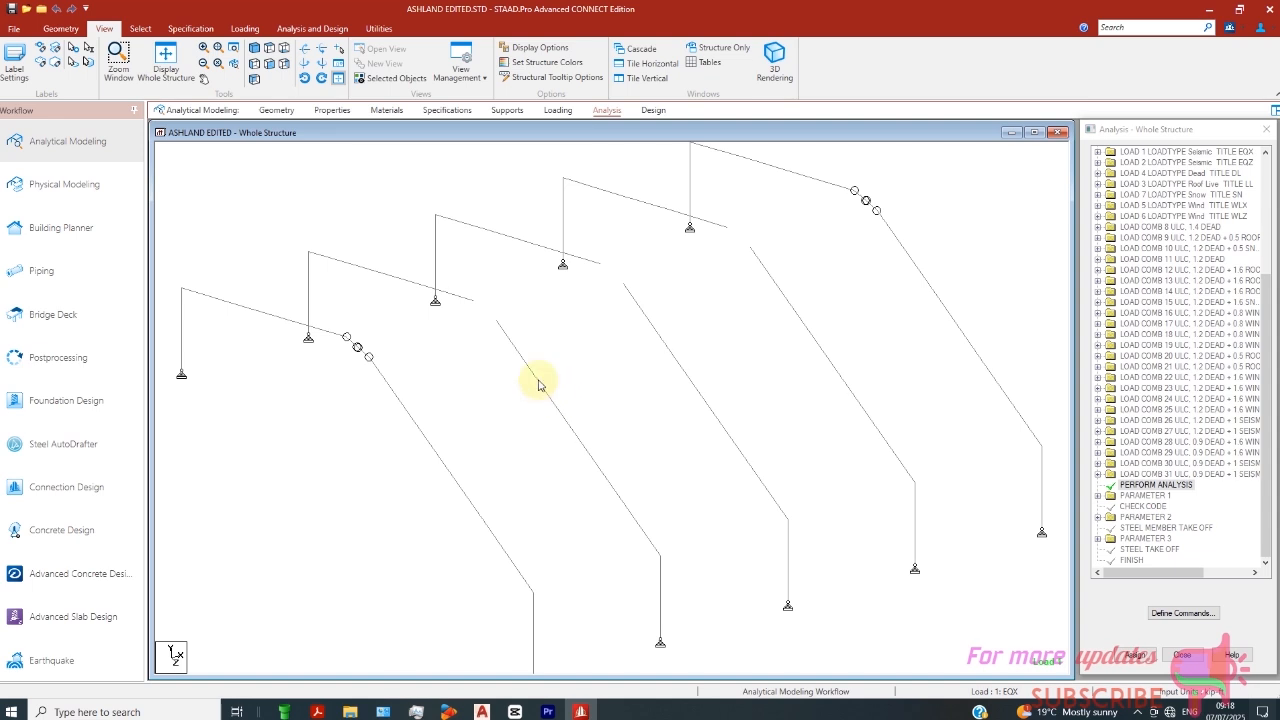
{"action": "scroll", "coordinate": [496, 318], "scroll_direction": "up", "scroll_amount": 2}
{"action": "scroll", "coordinate": [500, 319], "scroll_direction": "up", "scroll_amount": 1}
{"action": "scroll", "coordinate": [530, 337], "scroll_direction": "down", "scroll_amount": 2}
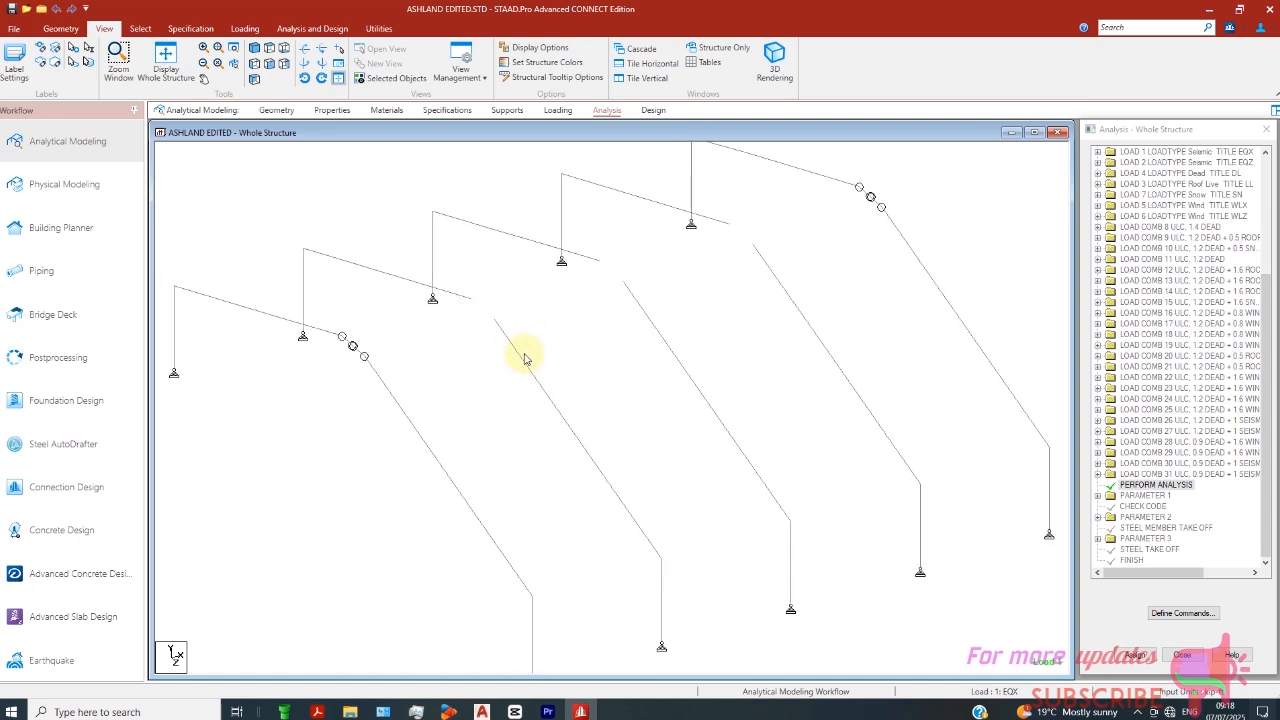
- Select the upper rafter segment beside the ridge gap on the second isolated frame and inspect it
{"action": "left_click", "coordinate": [522, 357]}
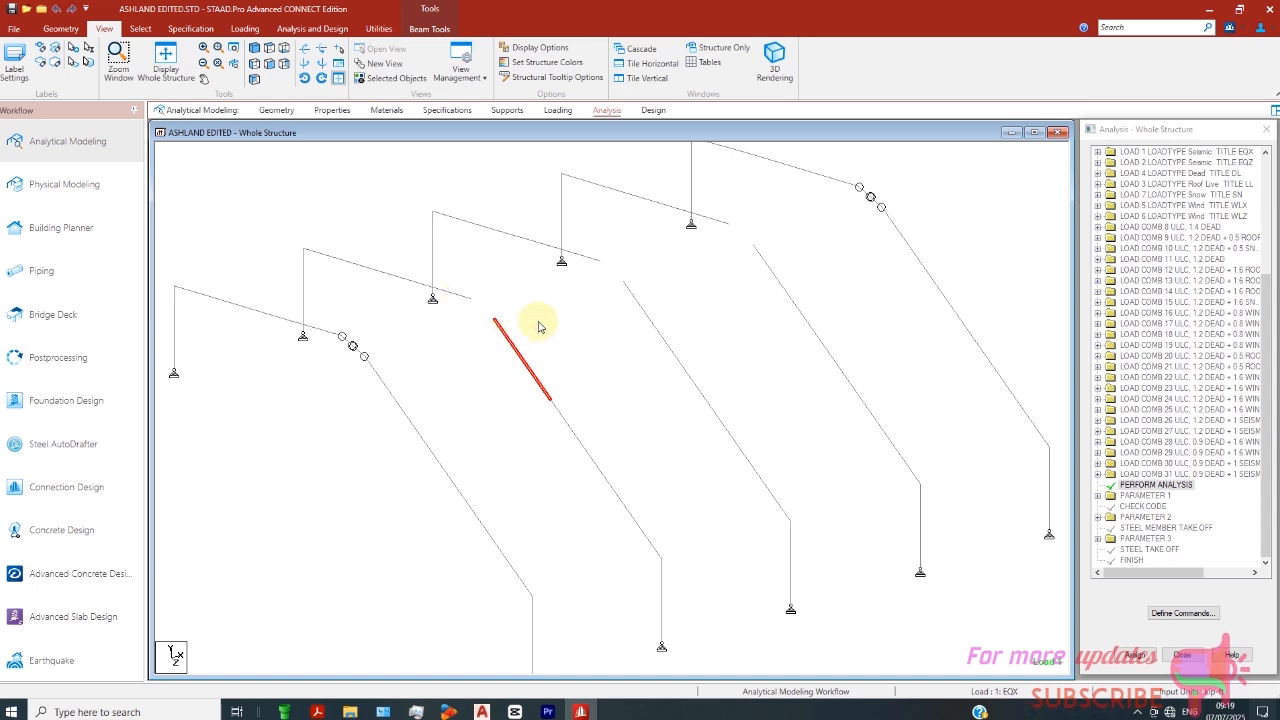
{"action": "key", "text": "Right"}
{"action": "key", "text": "Right"}
{"action": "key", "text": "Right"}
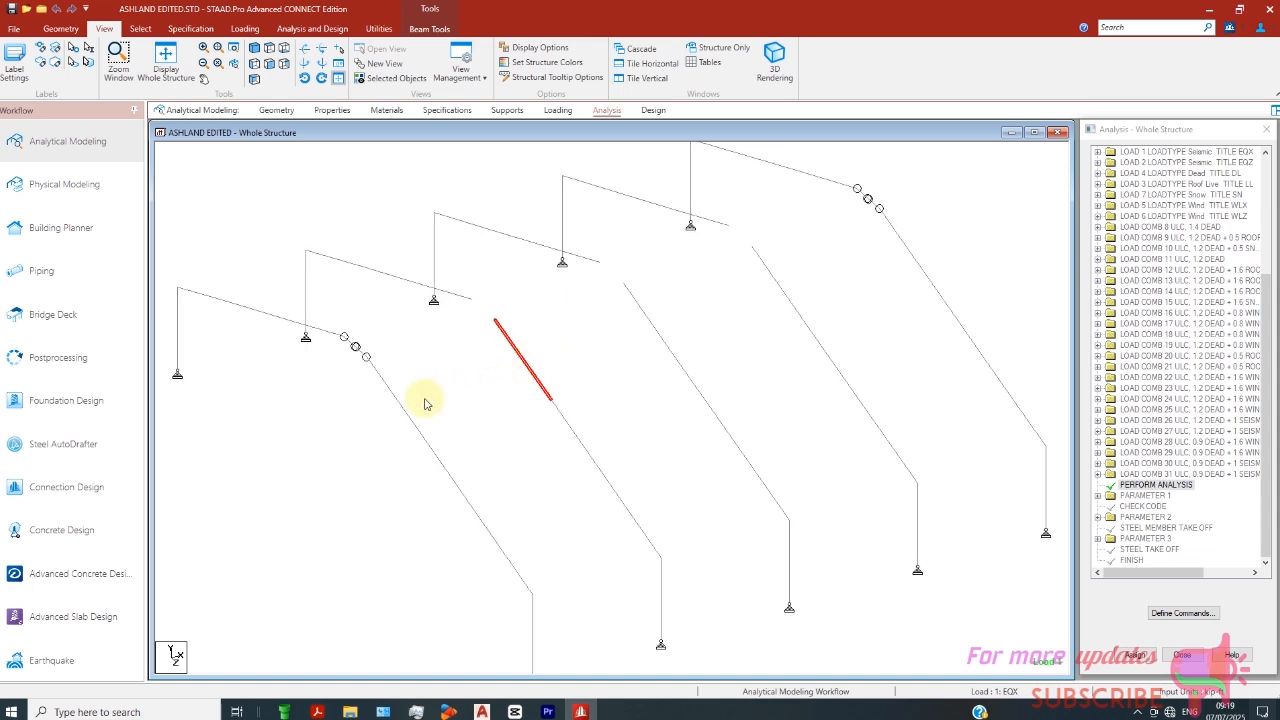
- Window-select the second frame's rafters in front elevation, display only those members in side elevation, and clear the selection
{"action": "scroll", "coordinate": [494, 350], "scroll_direction": "down", "scroll_amount": 2}
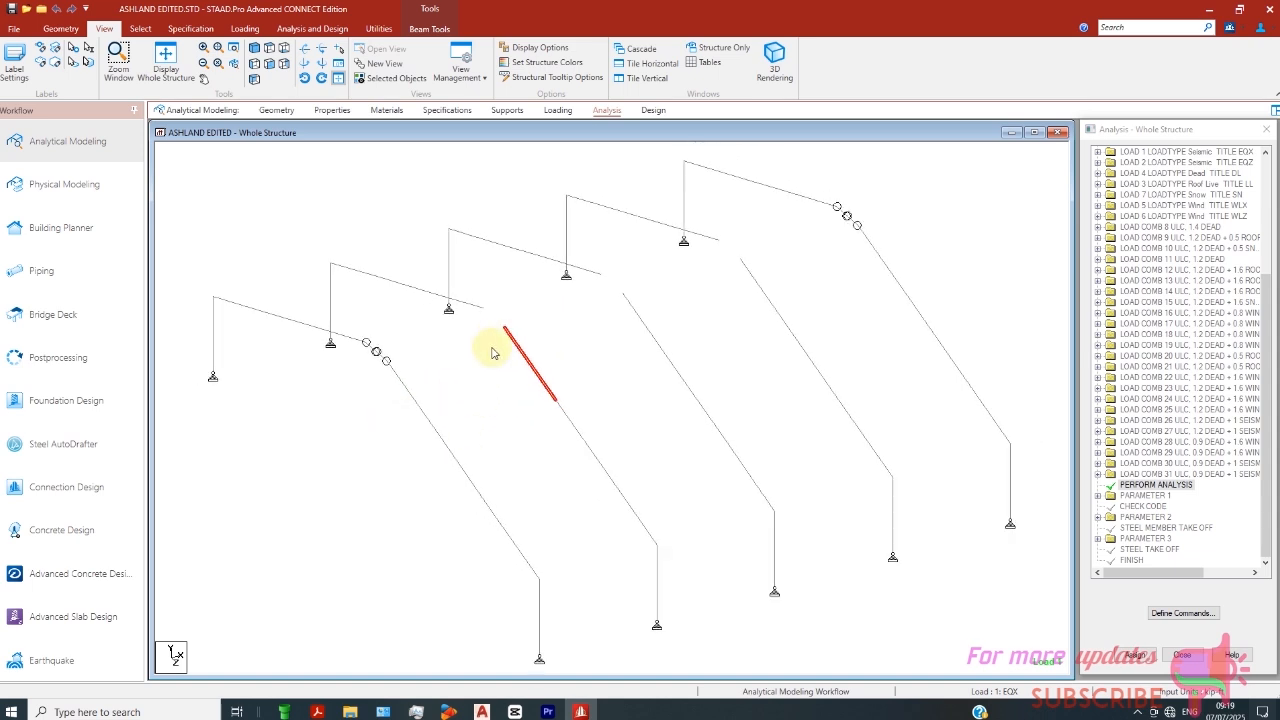
{"action": "left_click", "coordinate": [499, 465]}
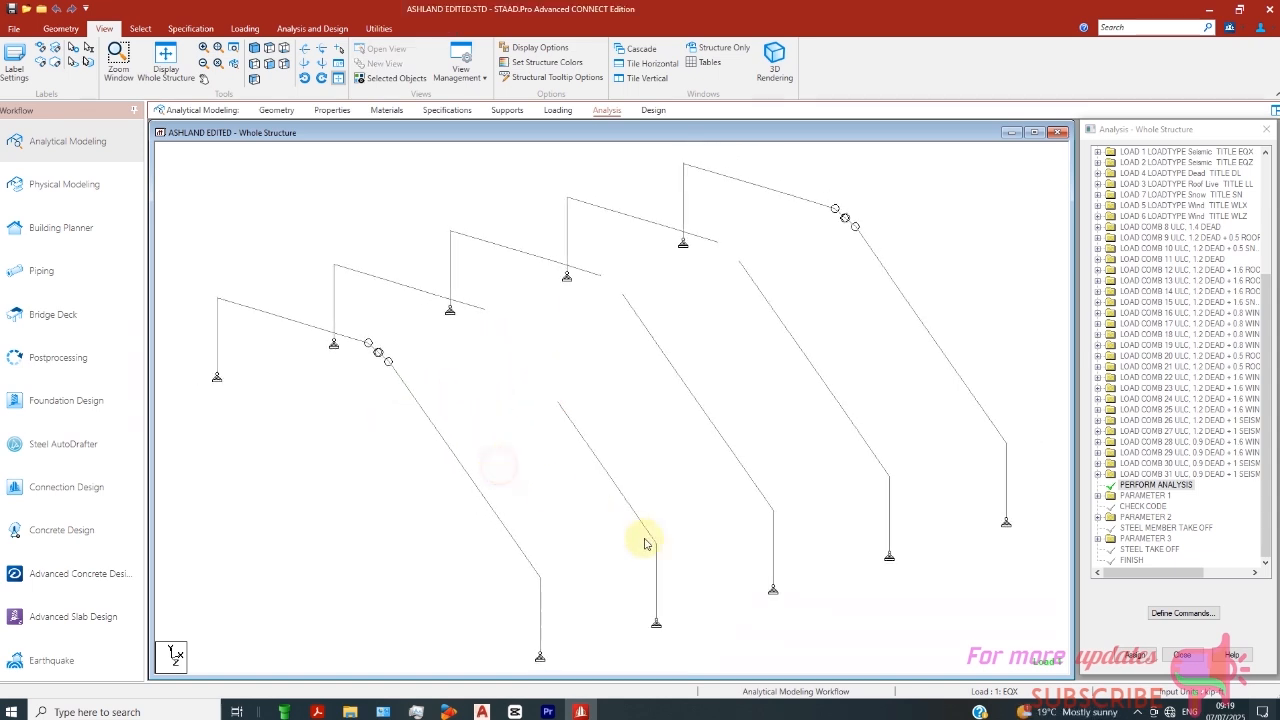
{"action": "left_click", "coordinate": [268, 64]}
{"action": "left_click_drag", "start_coordinate": [497, 237], "coordinate": [401, 478]}
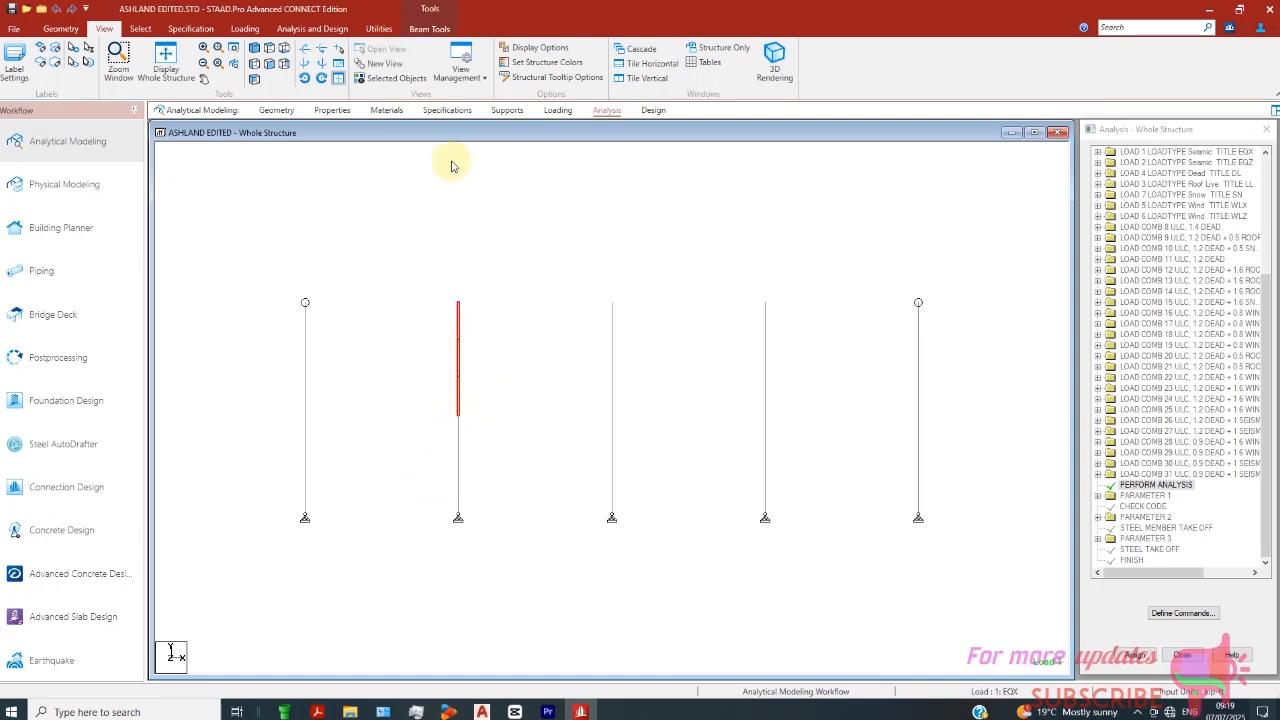
{"action": "left_click", "coordinate": [388, 80]}
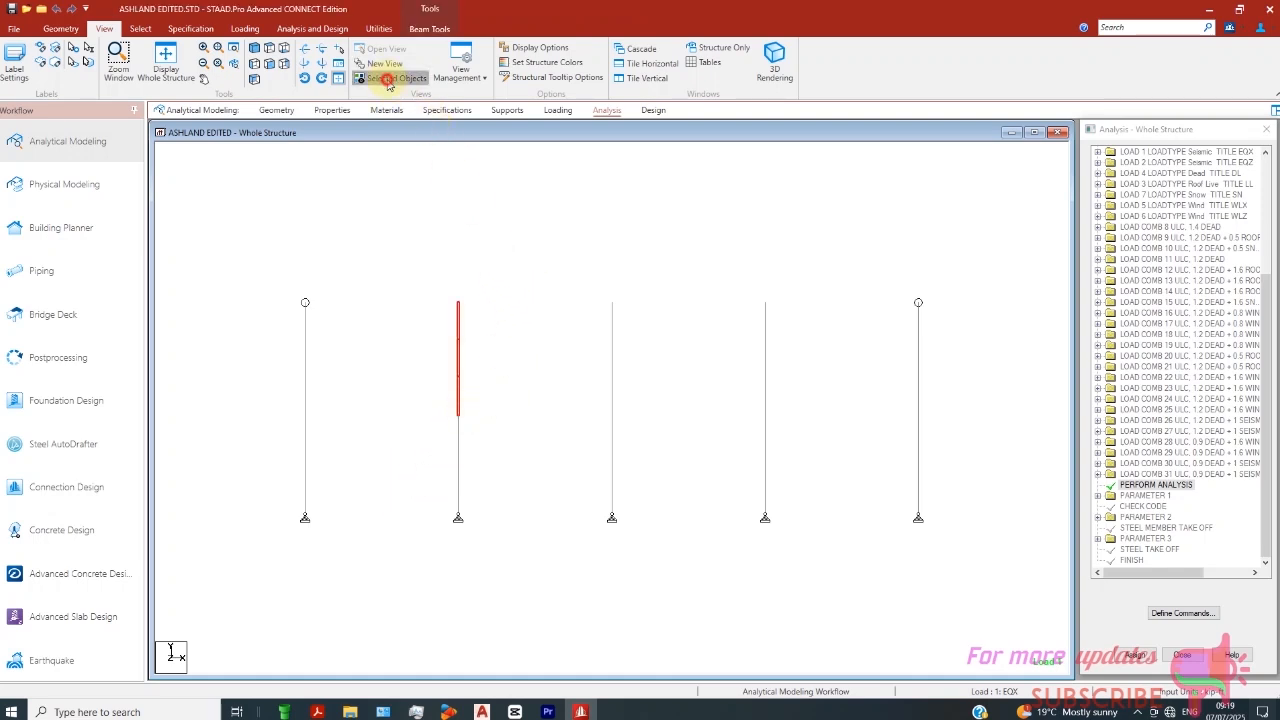
{"action": "left_click", "coordinate": [257, 65]}
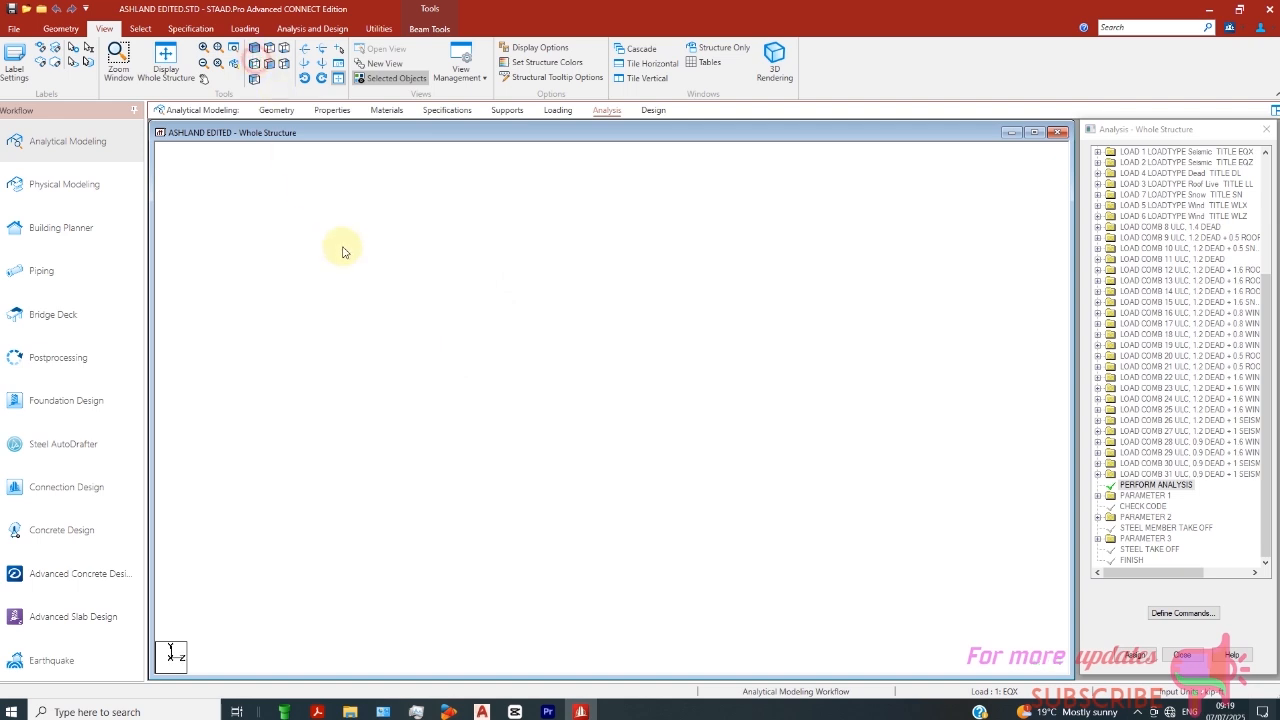
{"action": "left_click", "coordinate": [543, 336]}
{"action": "scroll", "coordinate": [555, 555], "scroll_direction": "down", "scroll_amount": 2}
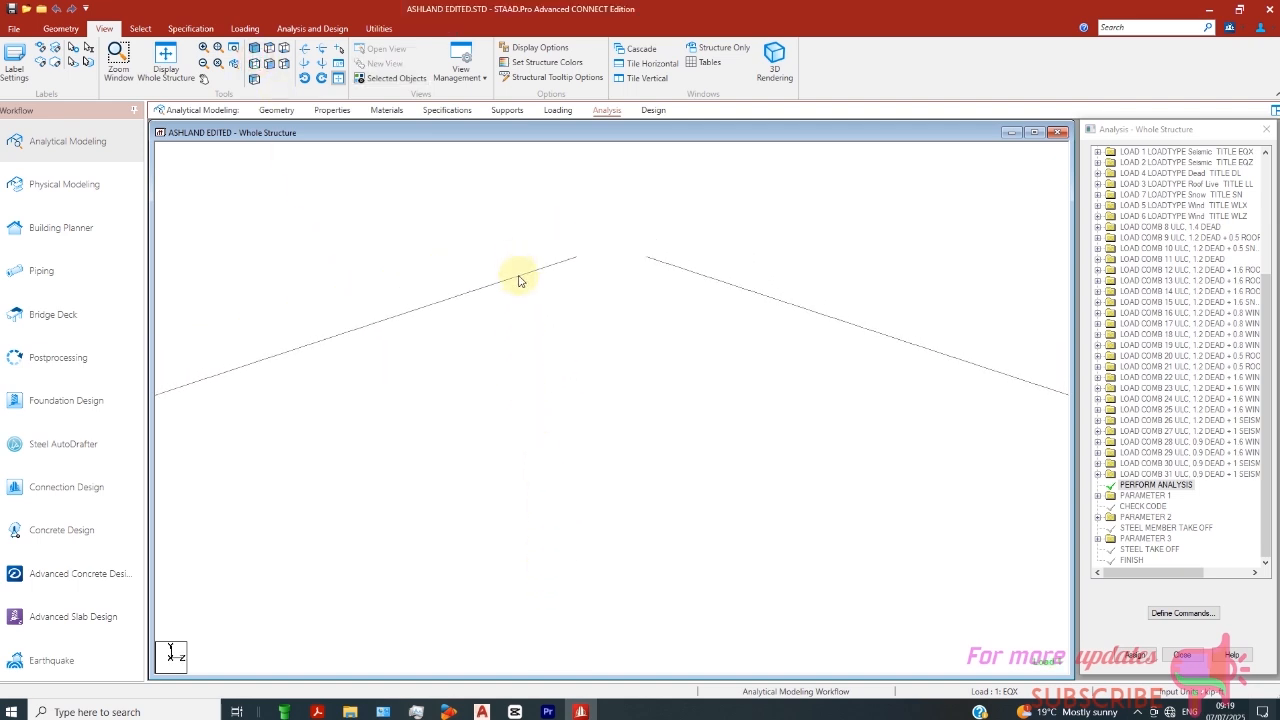
- Try to stretch the left rafter segment beside the ridge gap through 12 ft at its end node, deleting the existing result files
{"action": "left_click", "coordinate": [519, 281]}
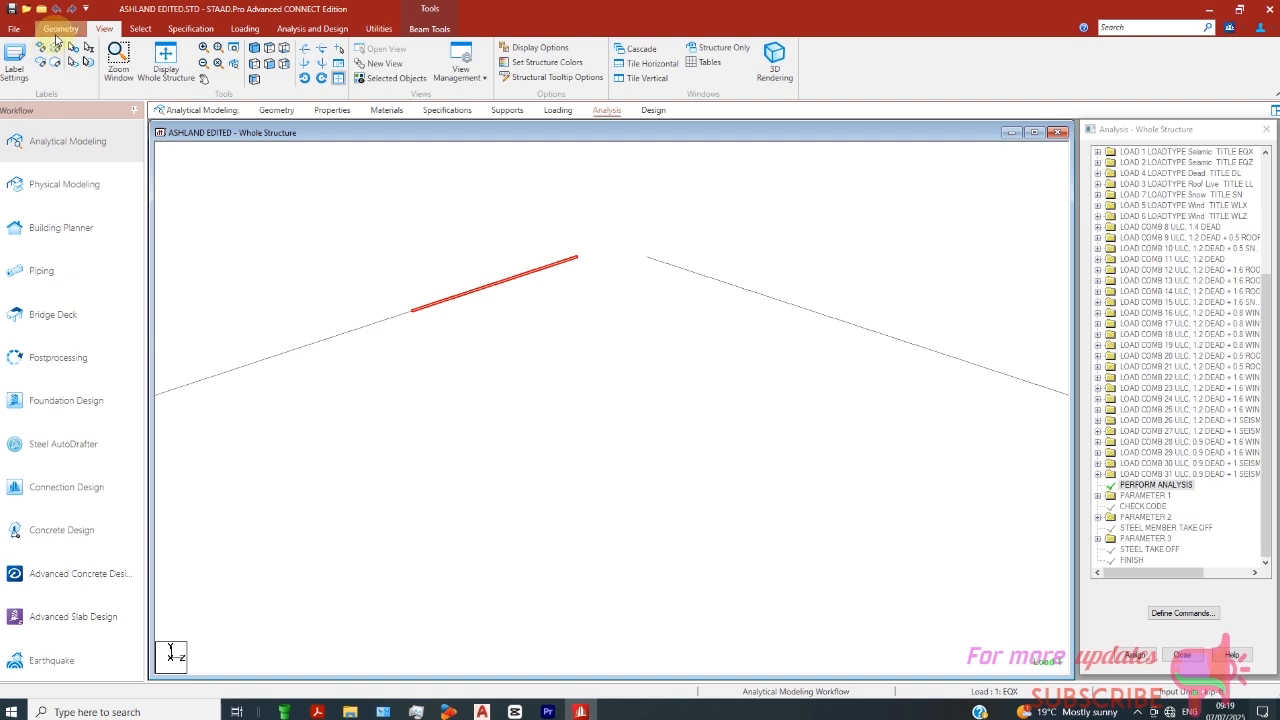
{"action": "left_click", "coordinate": [58, 30]}
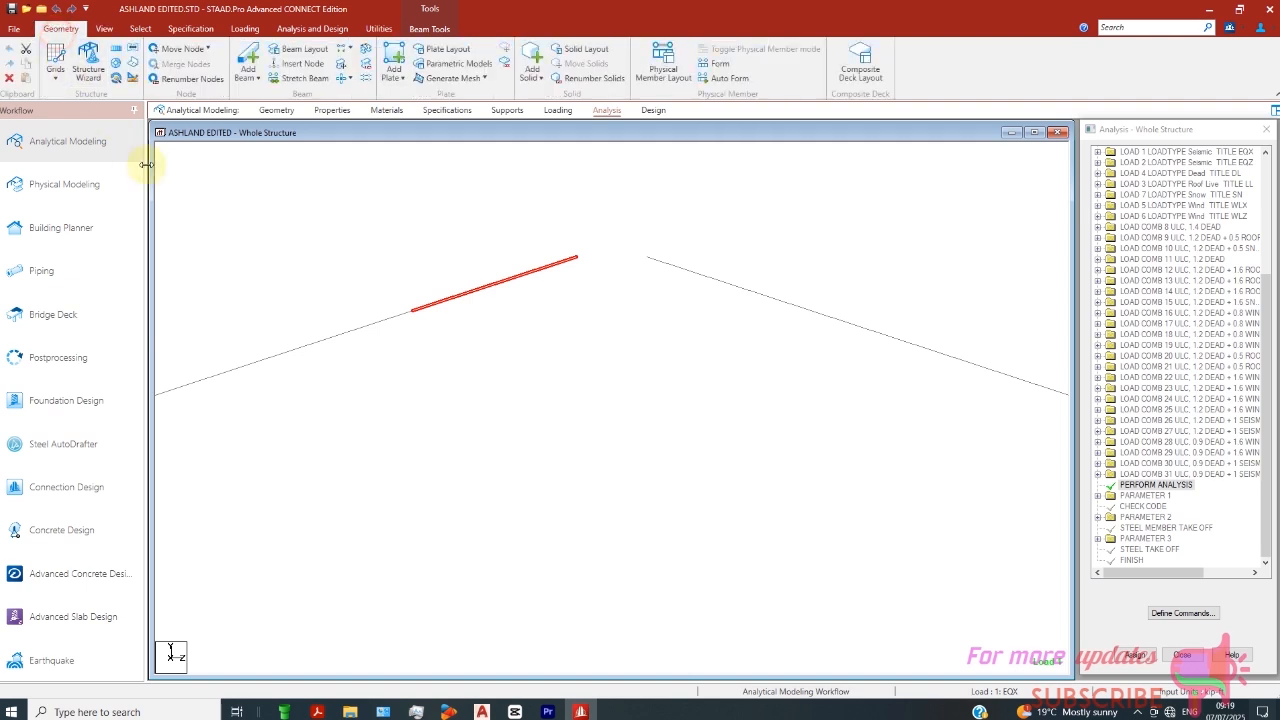
{"action": "left_click", "coordinate": [300, 79]}
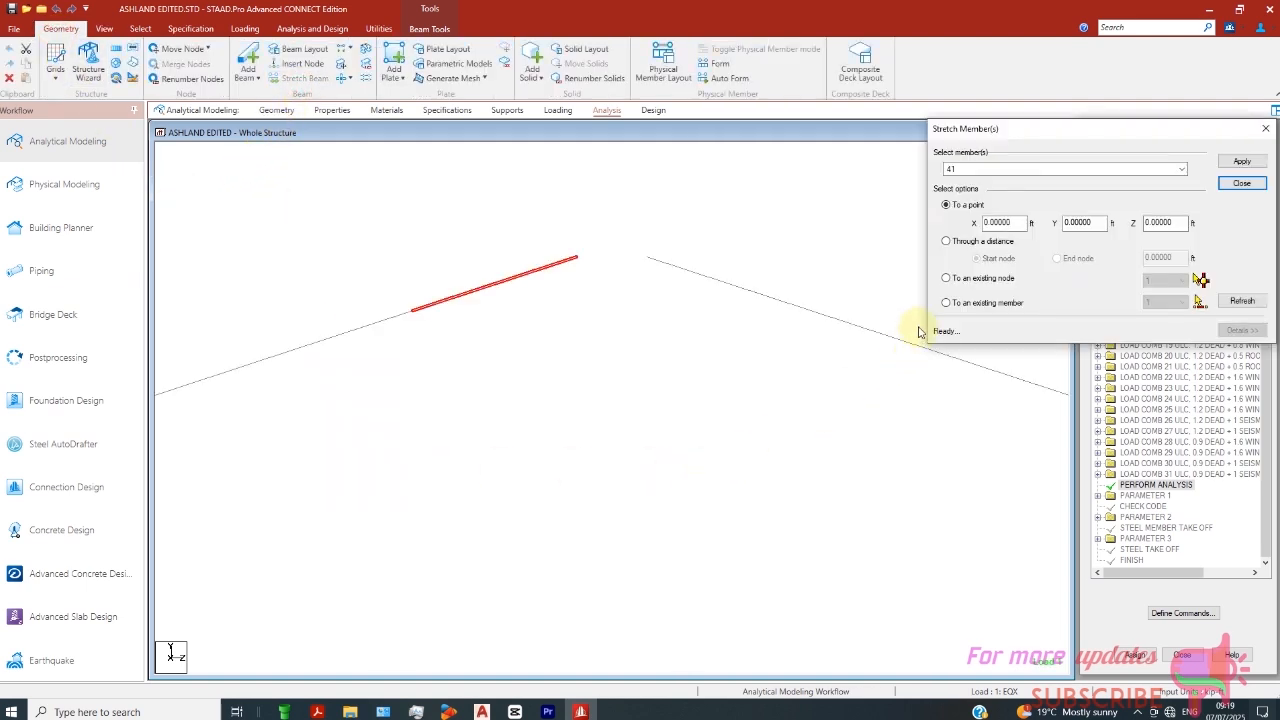
{"action": "left_click", "coordinate": [946, 242]}
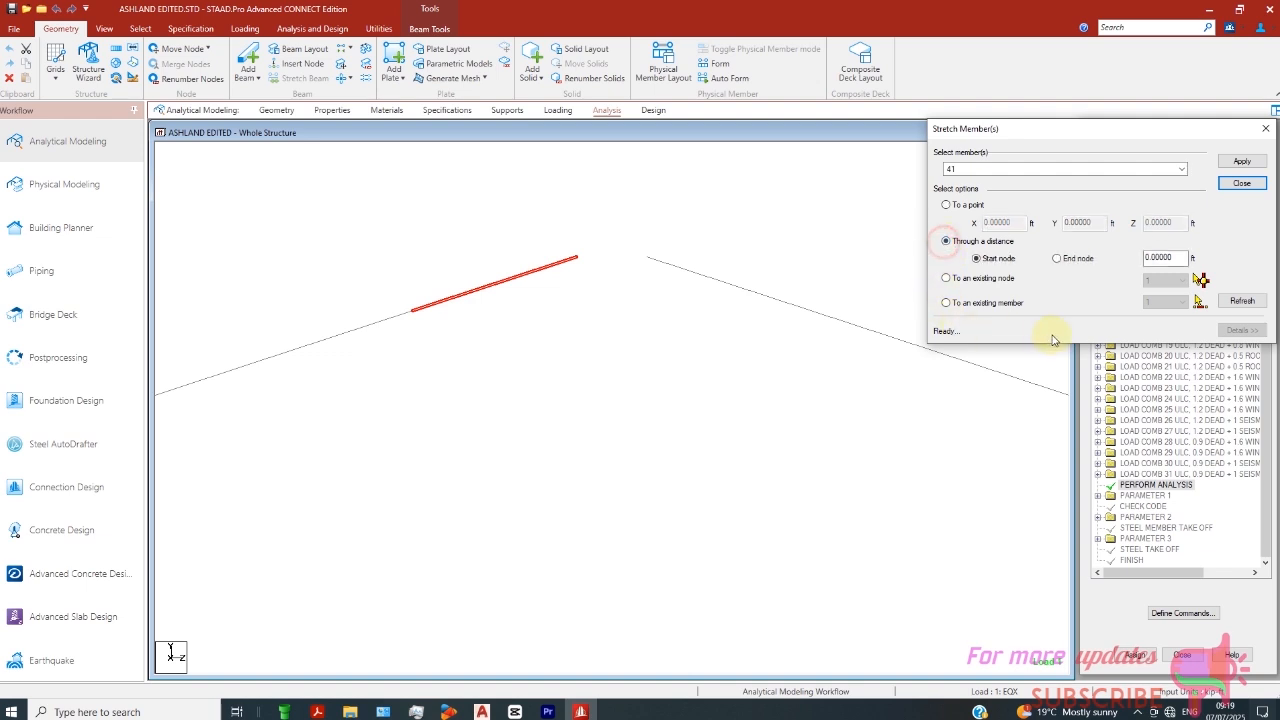
{"action": "left_click", "coordinate": [1059, 262]}
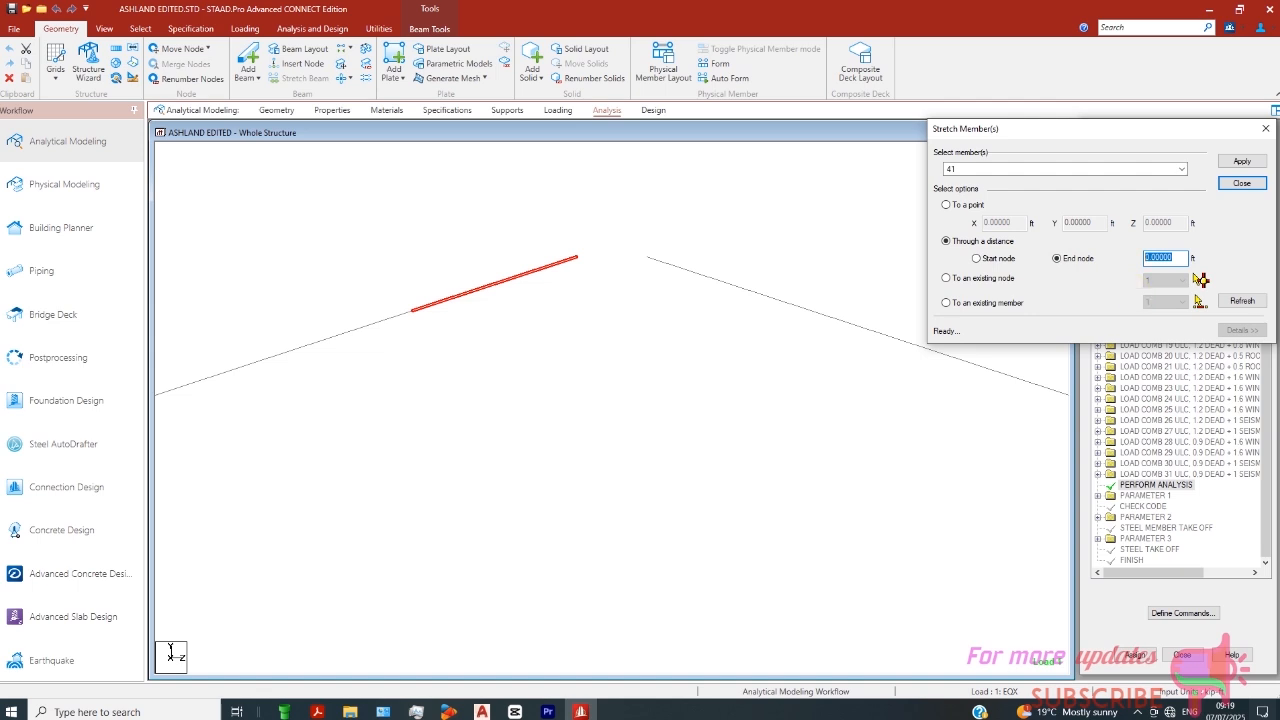
{"action": "key", "text": "Return"}
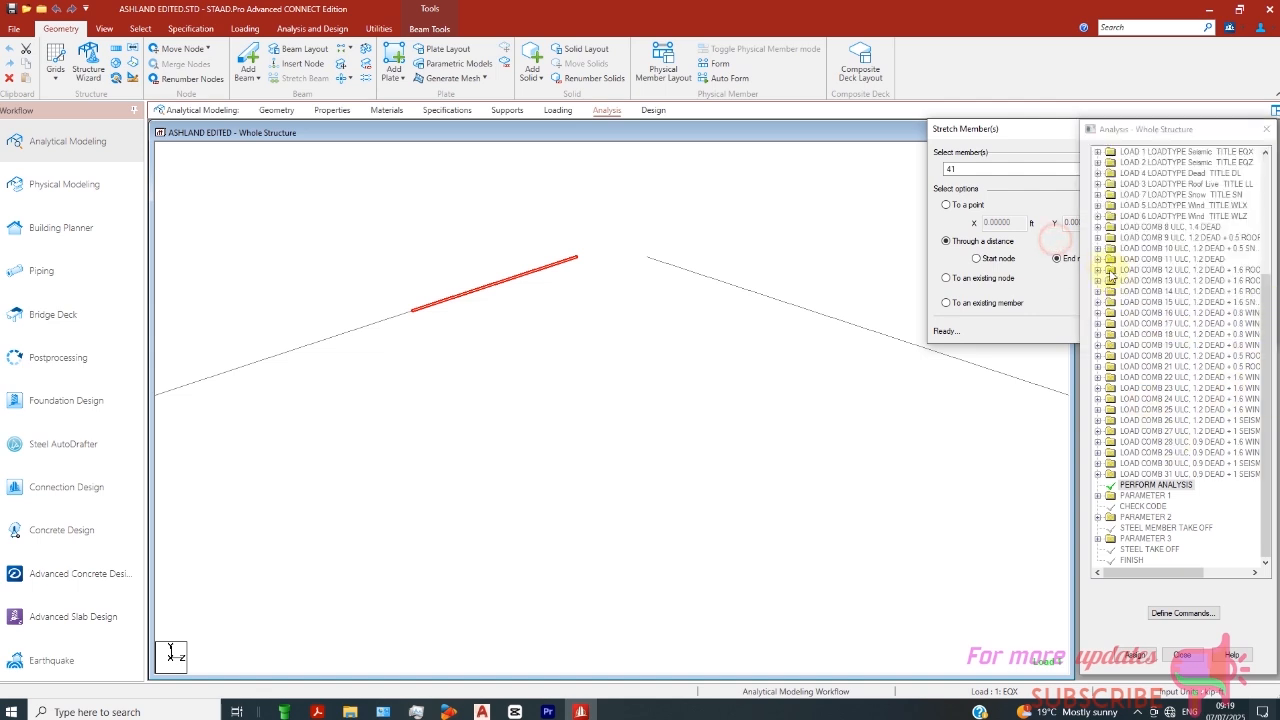
{"action": "left_click_drag", "start_coordinate": [1021, 131], "coordinate": [806, 187]}
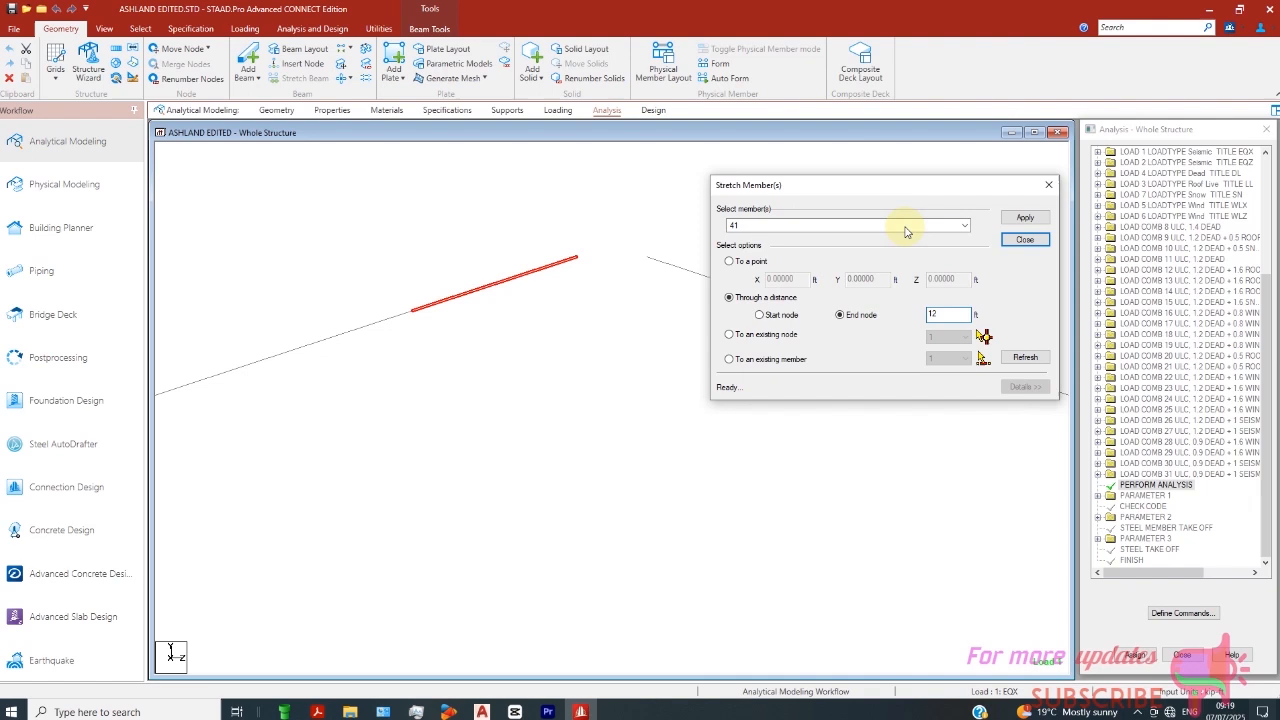
{"action": "left_click", "coordinate": [1027, 221]}
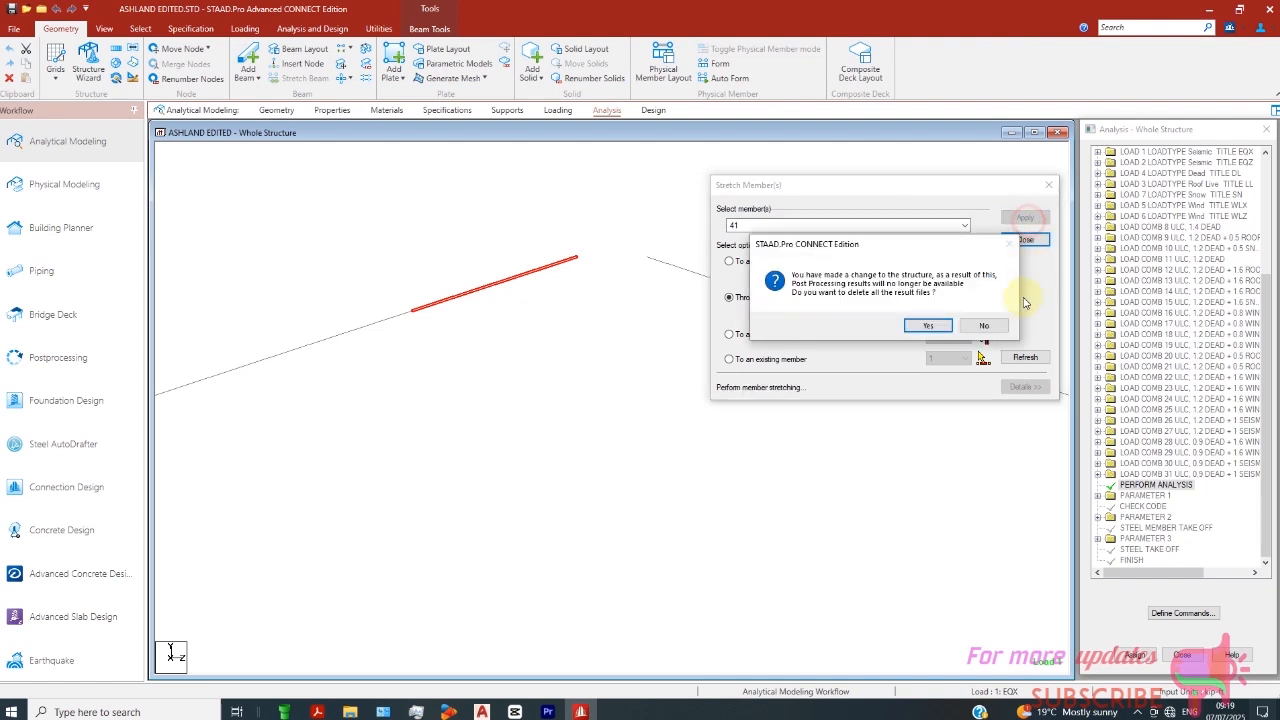
{"action": "left_click", "coordinate": [926, 322]}
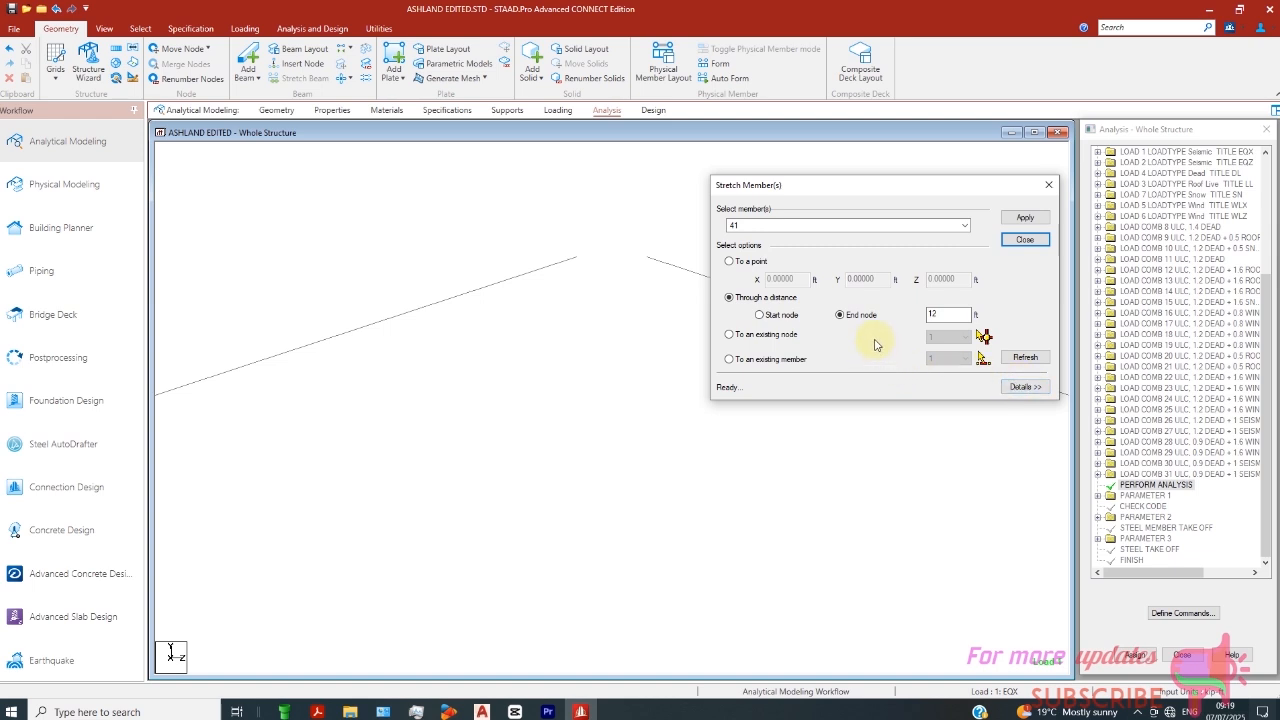
{"action": "left_click", "coordinate": [1025, 239]}
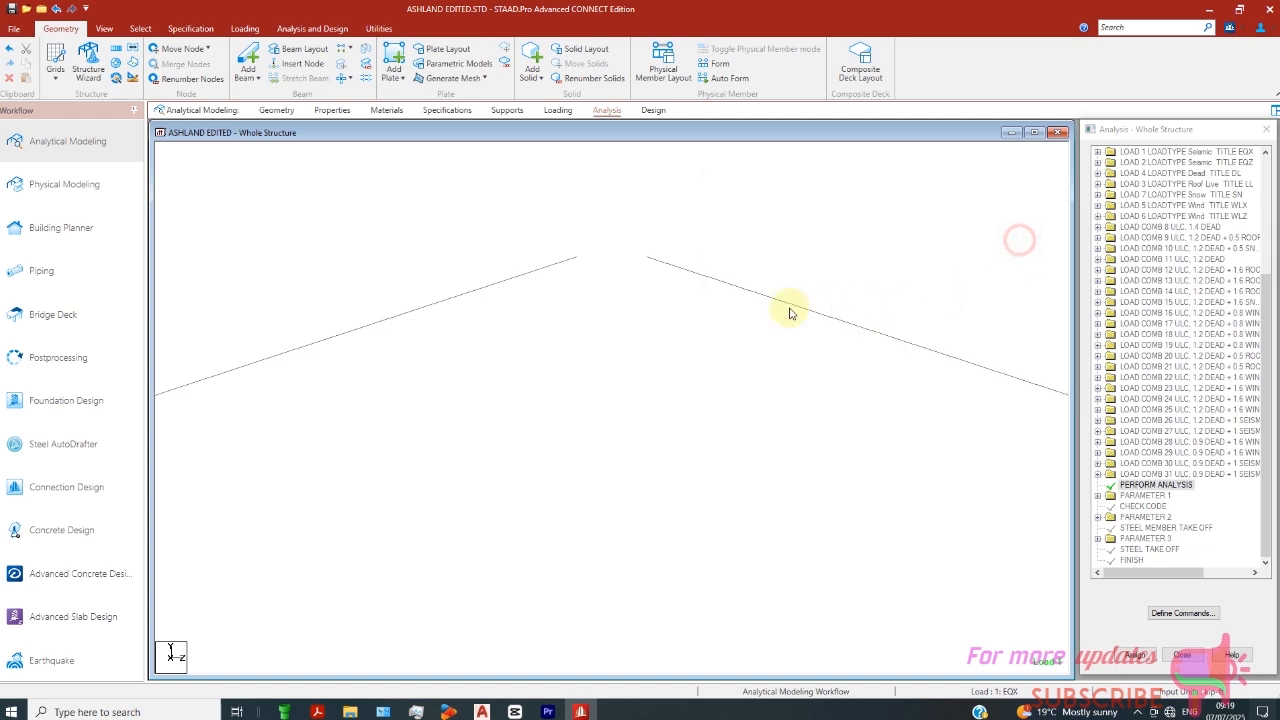
- Stretch the right rafter segment beside the ridge gap through a distance of 24 ft at its end node
{"action": "left_click", "coordinate": [686, 273]}
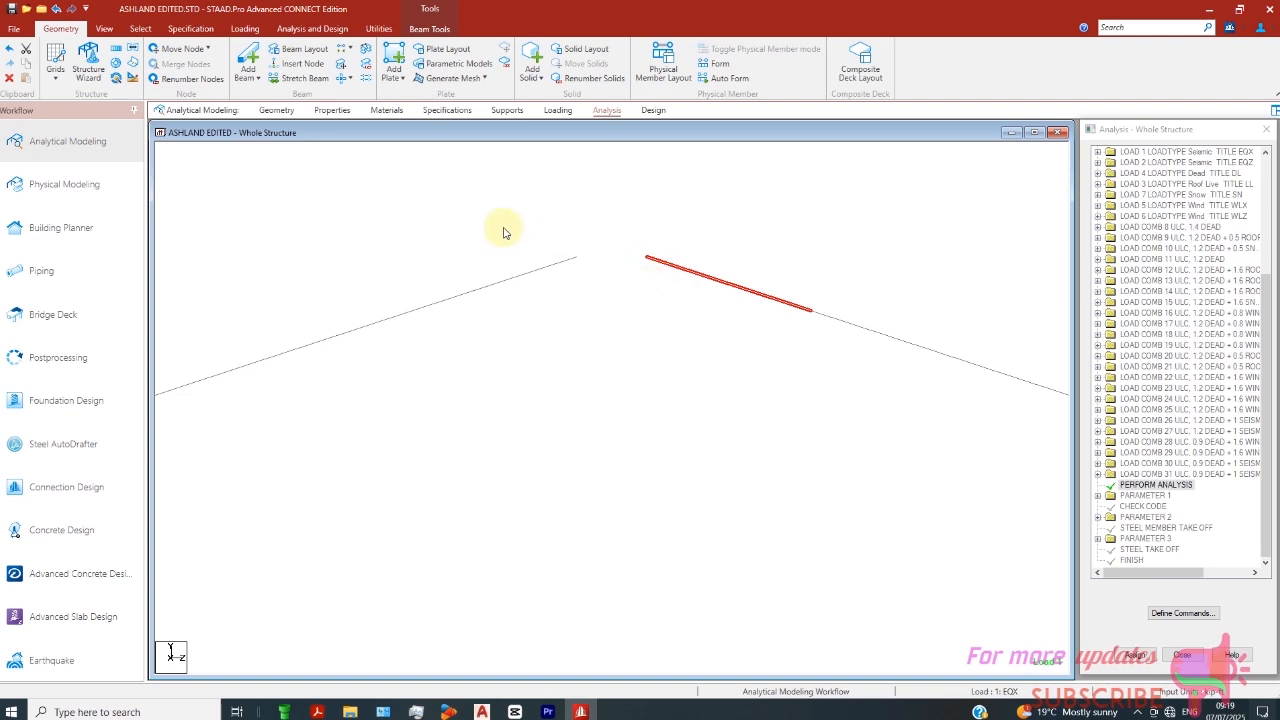
{"action": "left_click", "coordinate": [302, 78]}
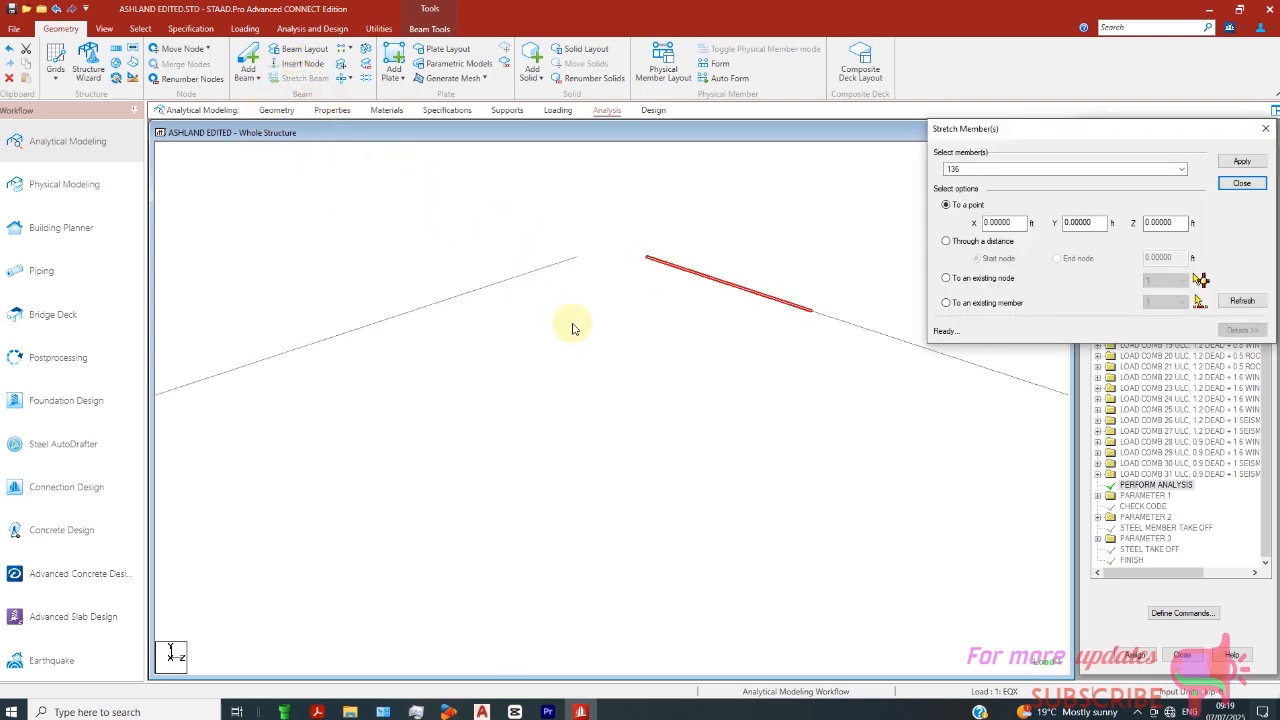
{"action": "left_click", "coordinate": [945, 242]}
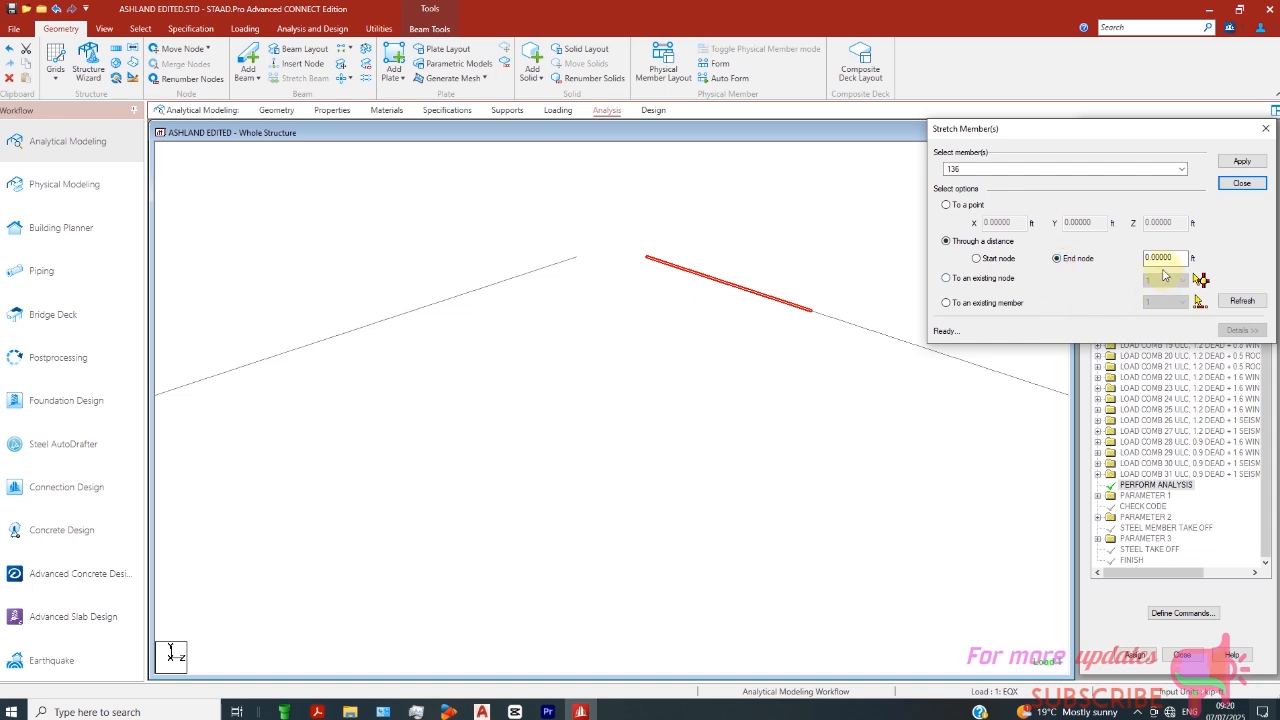
{"action": "left_click_drag", "start_coordinate": [1184, 262], "coordinate": [1120, 304]}
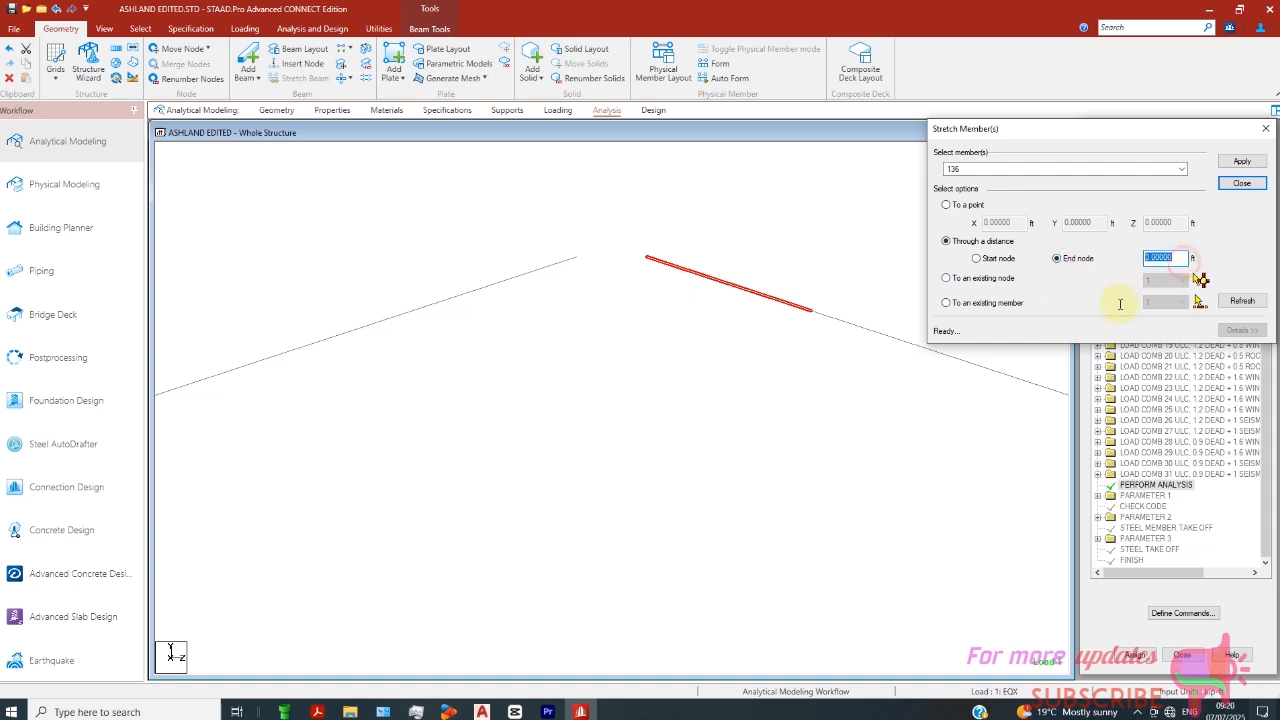
{"action": "left_click", "coordinate": [1137, 366]}
{"action": "left_click_drag", "start_coordinate": [833, 195], "coordinate": [816, 195]}
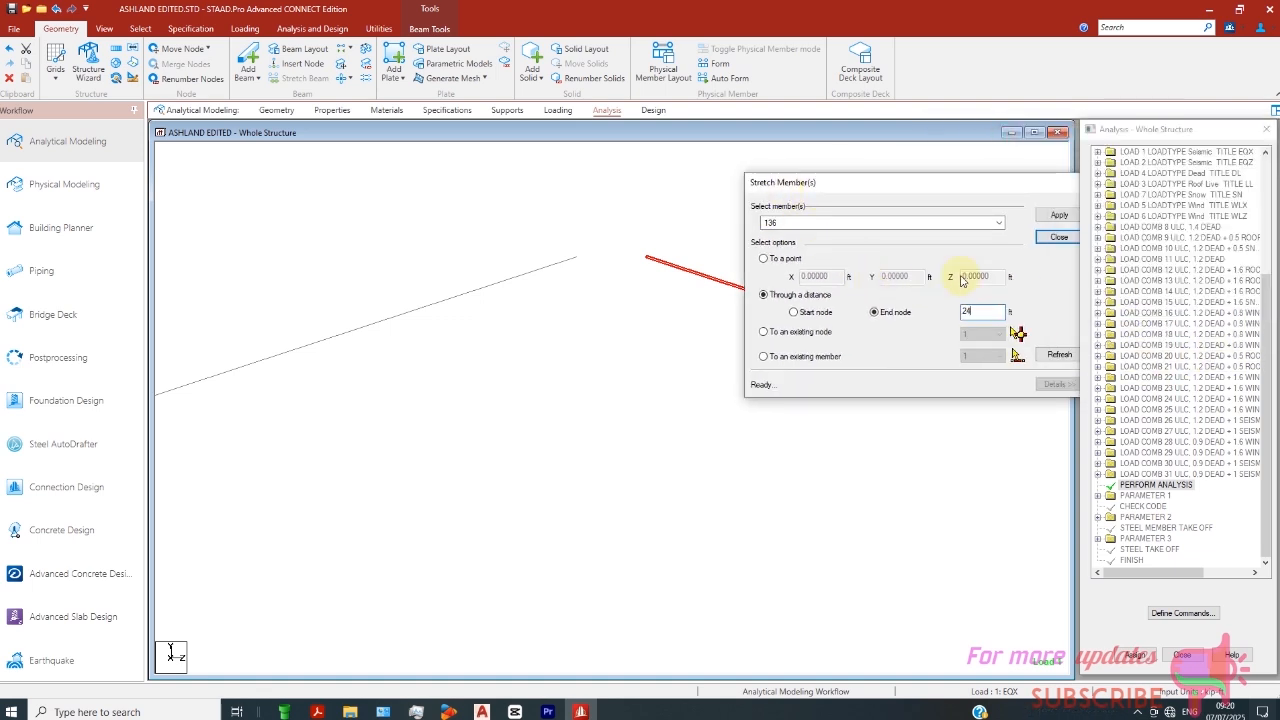
{"action": "left_click", "coordinate": [1058, 215]}
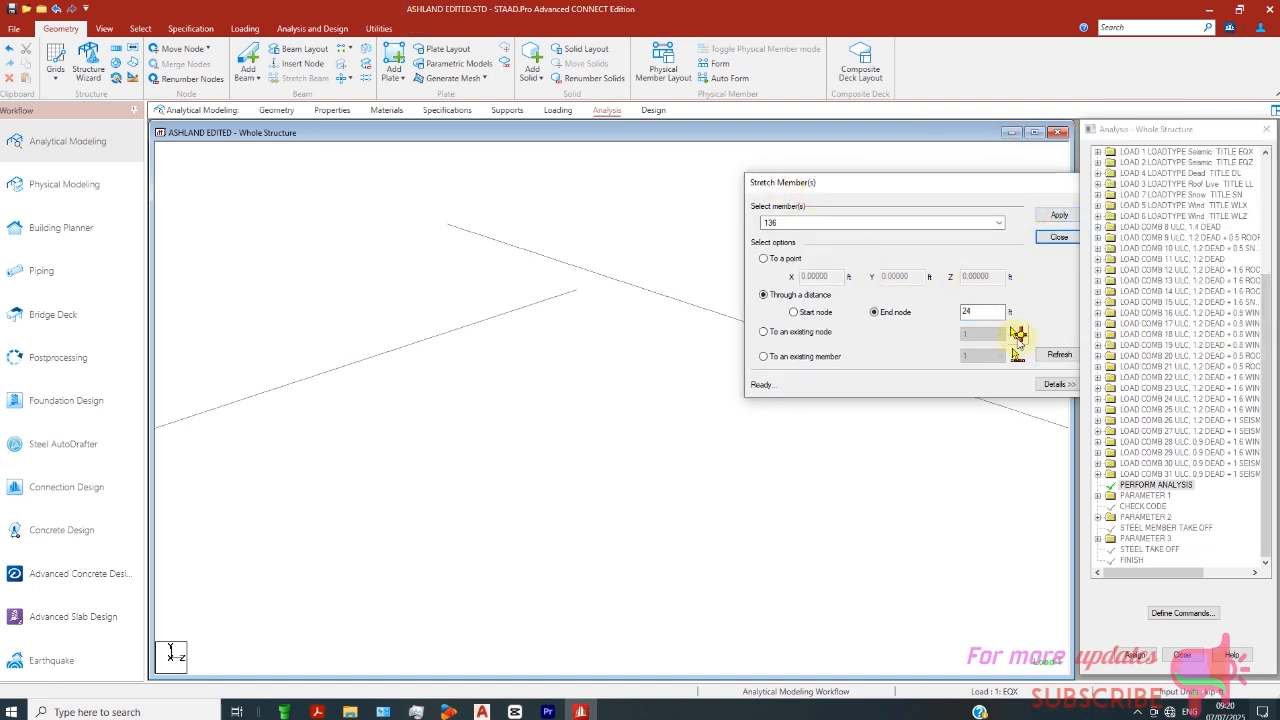
{"action": "left_click", "coordinate": [1058, 237]}
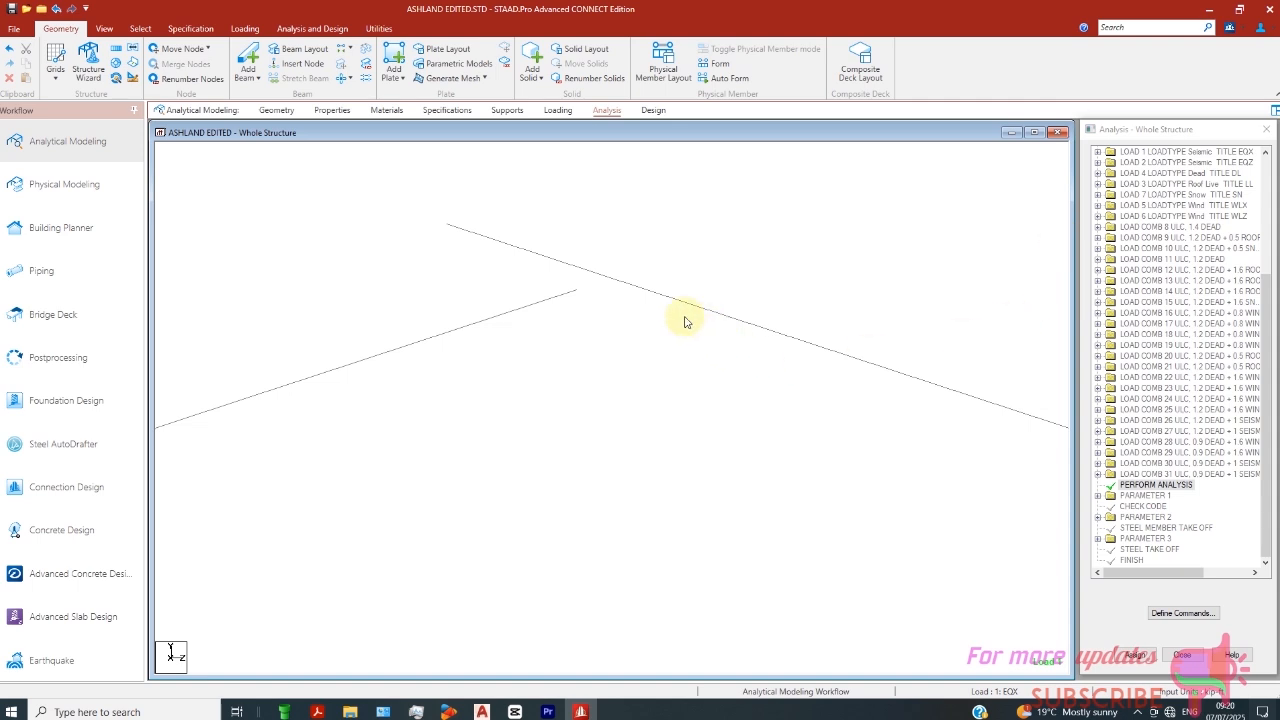
- Try to stretch the left rafter segment beside the ridge through a distance of 24 ft at its end node
{"action": "left_click", "coordinate": [556, 299]}
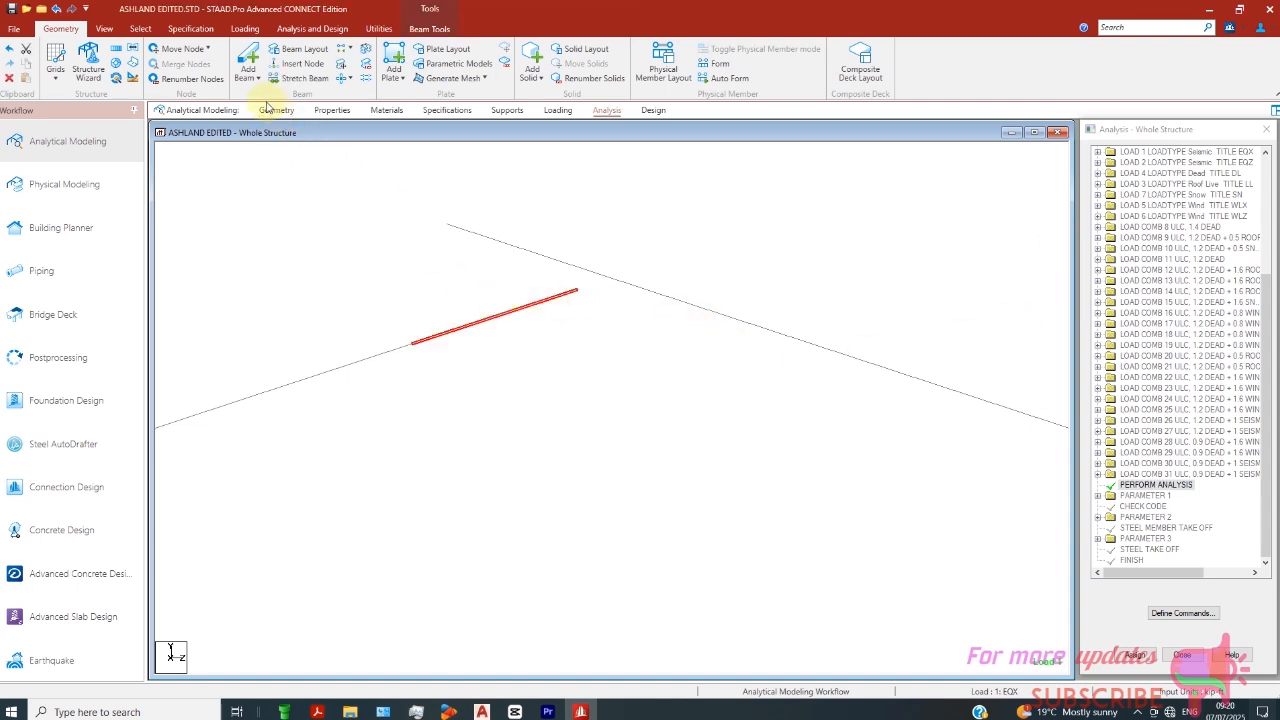
{"action": "left_click", "coordinate": [299, 80]}
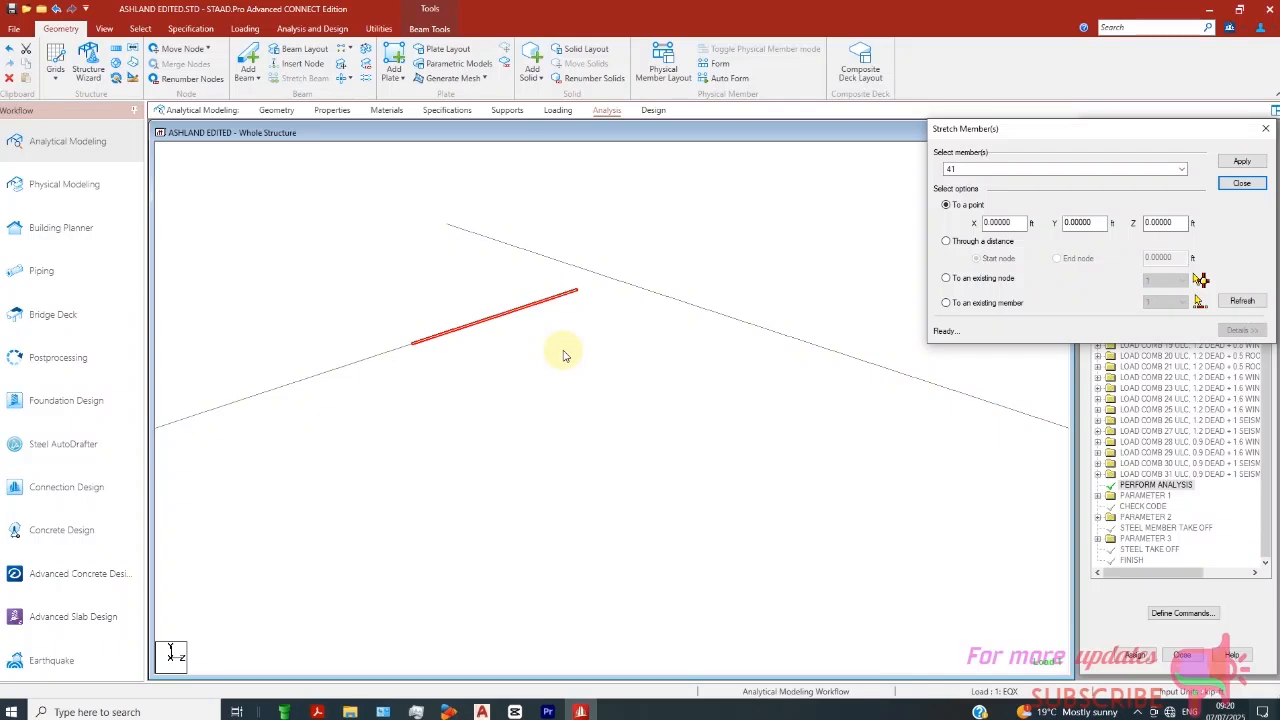
{"action": "left_click", "coordinate": [950, 243]}
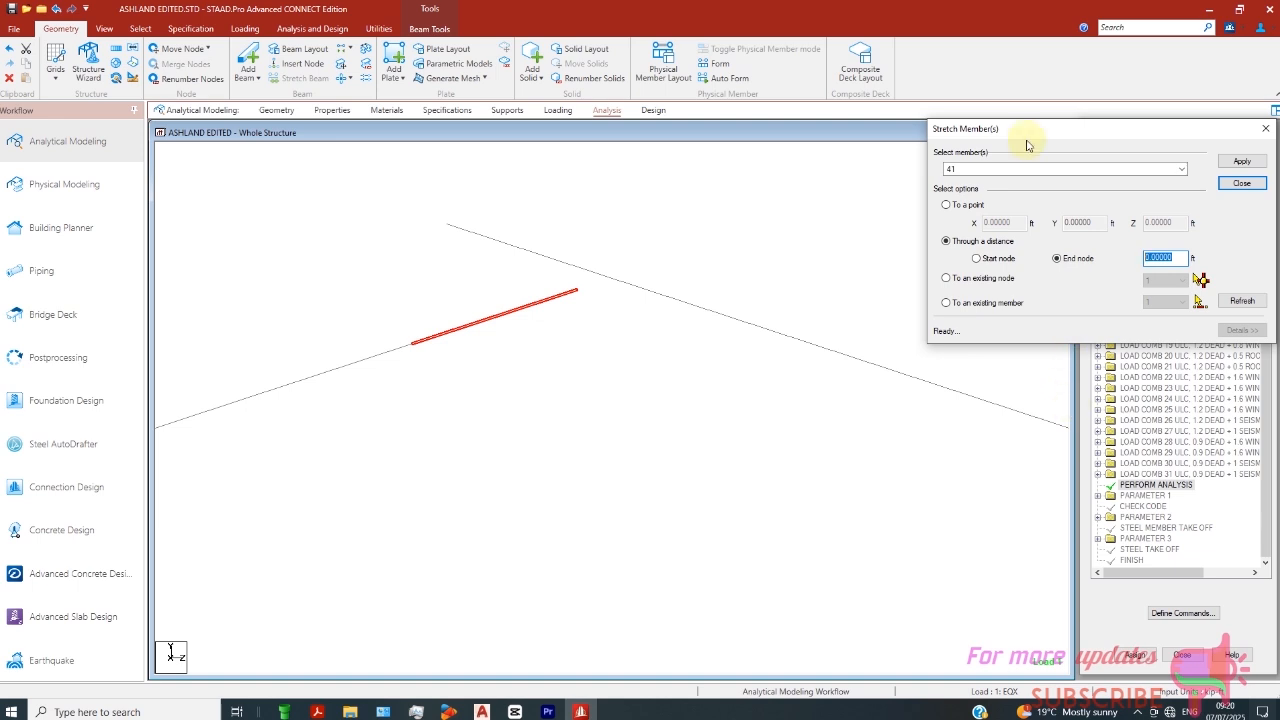
{"action": "type", "text": "24"}
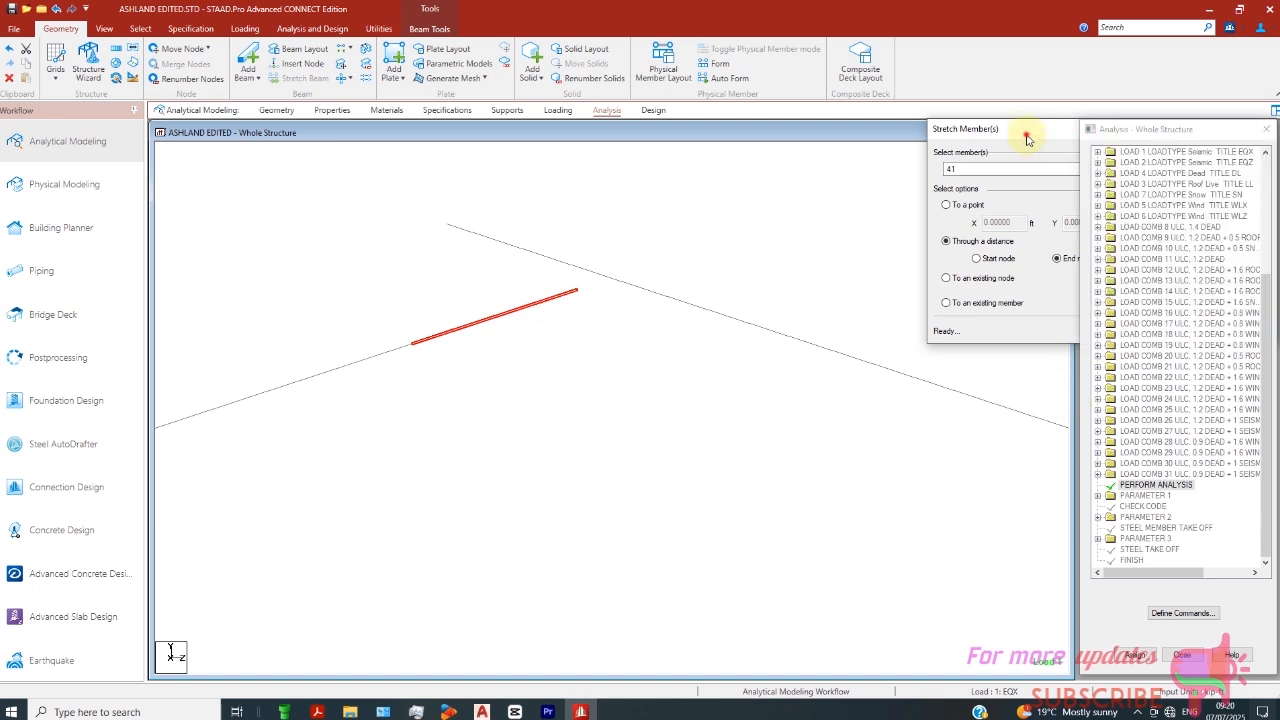
{"action": "left_click_drag", "start_coordinate": [1026, 145], "coordinate": [828, 198]}
{"action": "left_click", "coordinate": [1040, 217]}
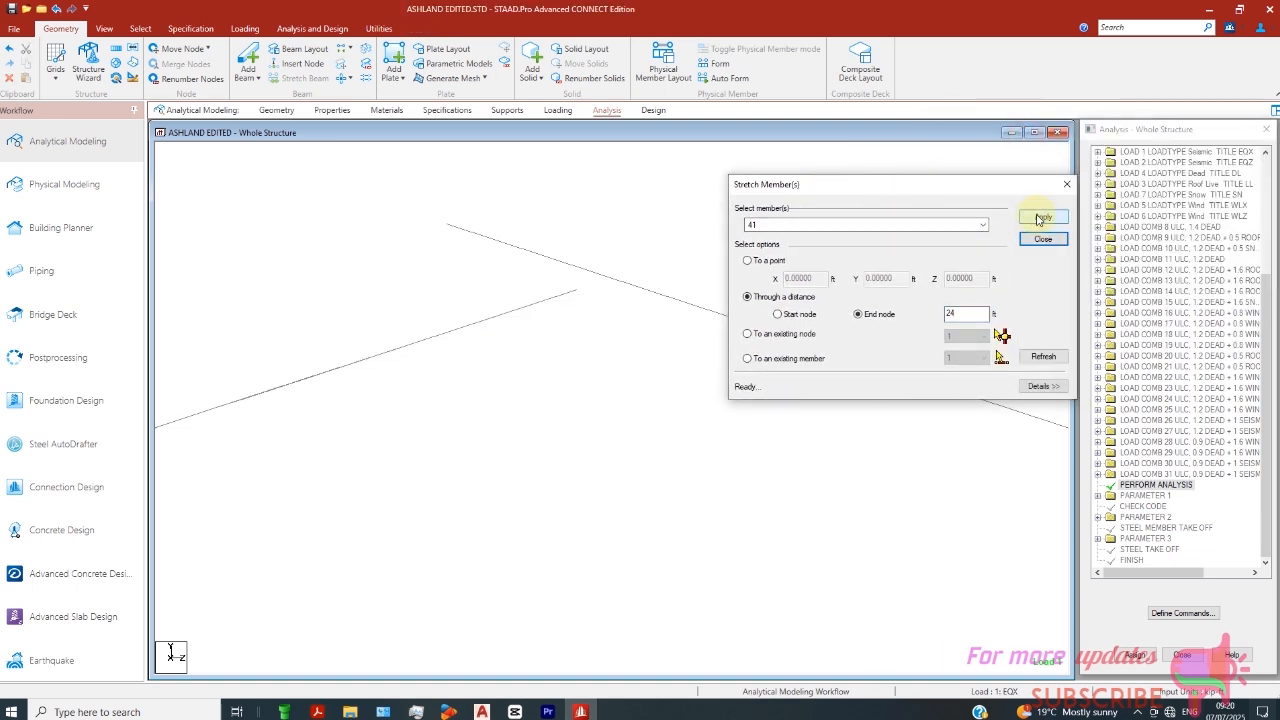
- Stretch the left rafter segment through 24 ft at its start node so it crosses the opposite rafter at the ridge
{"action": "left_click", "coordinate": [505, 313]}
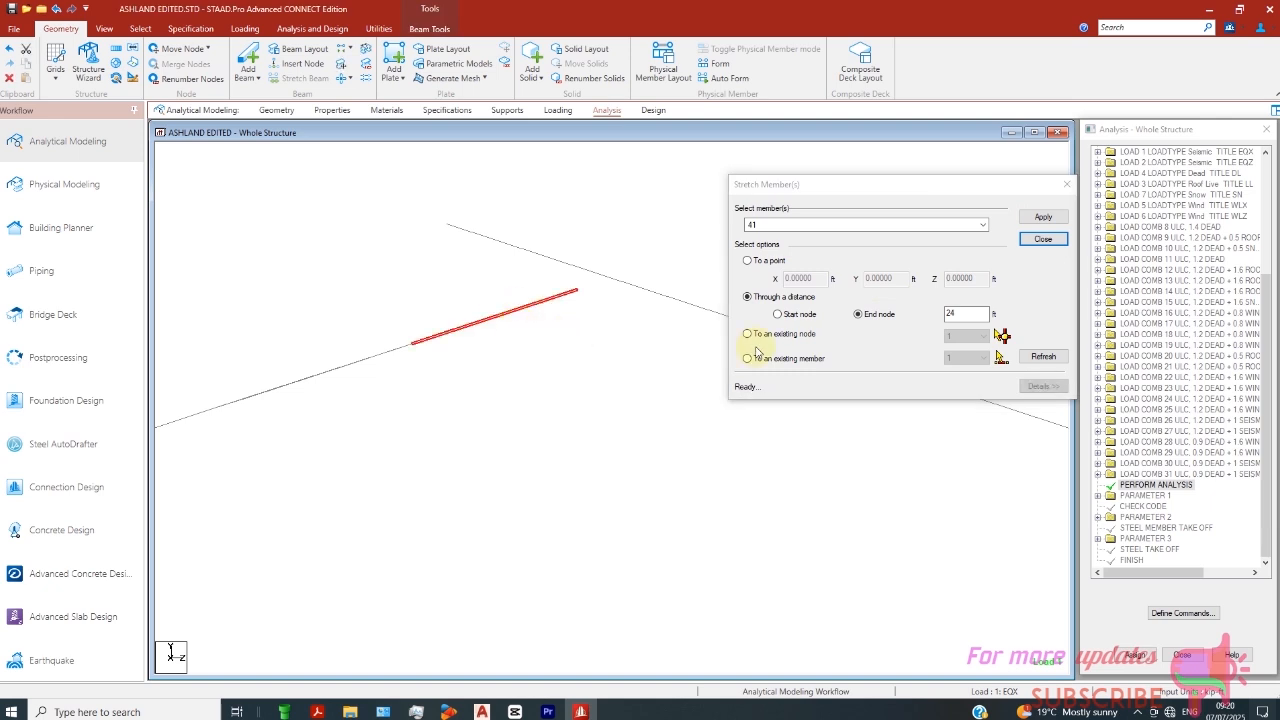
{"action": "left_click", "coordinate": [778, 314]}
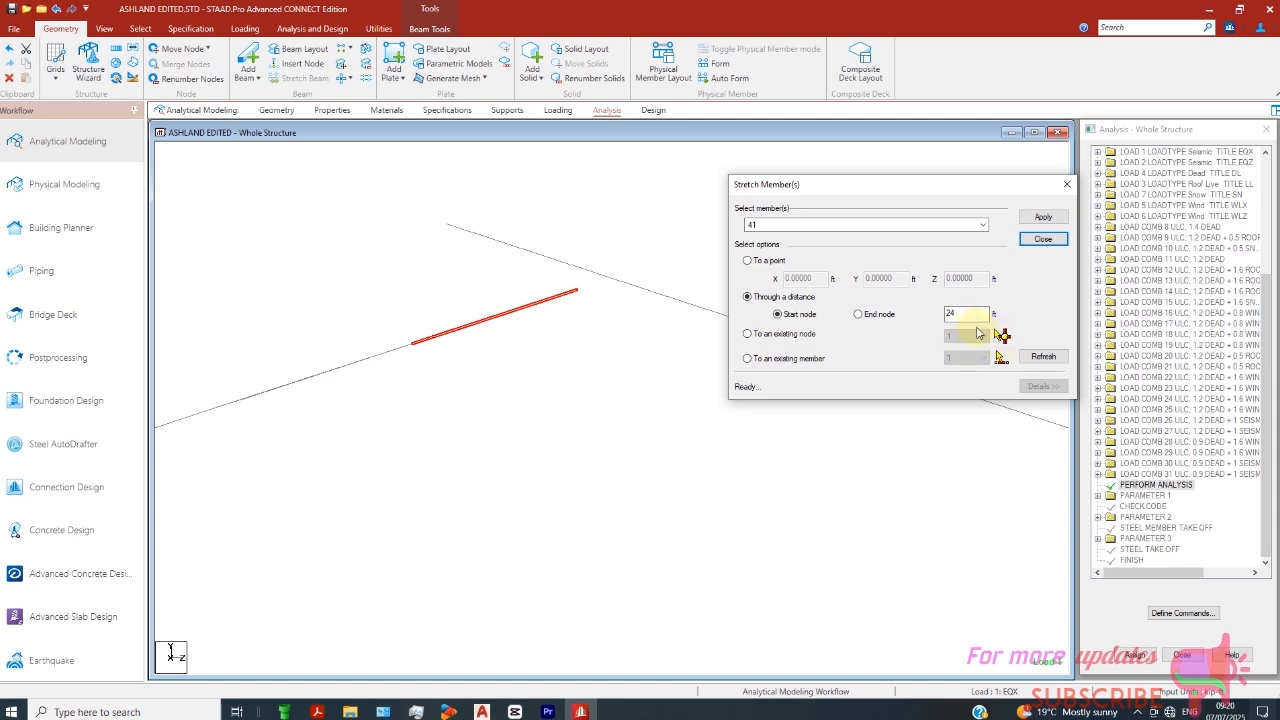
{"action": "left_click", "coordinate": [1043, 218]}
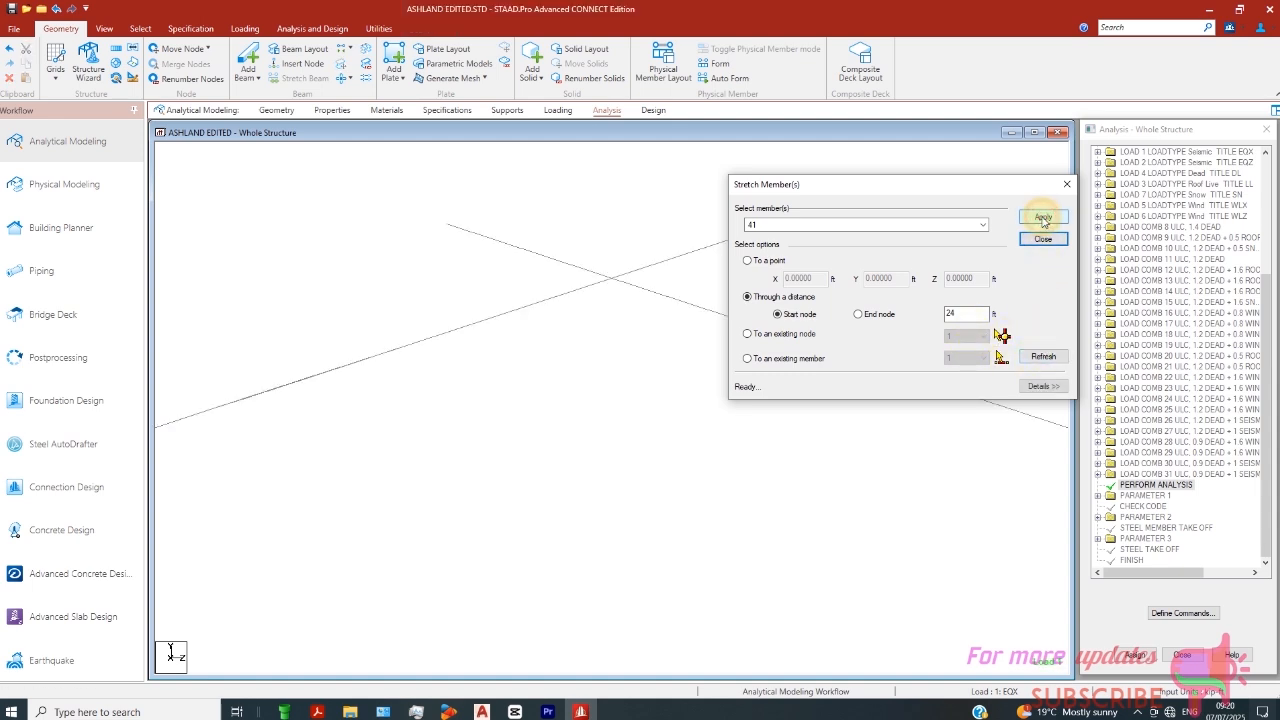
{"action": "left_click", "coordinate": [1040, 240]}
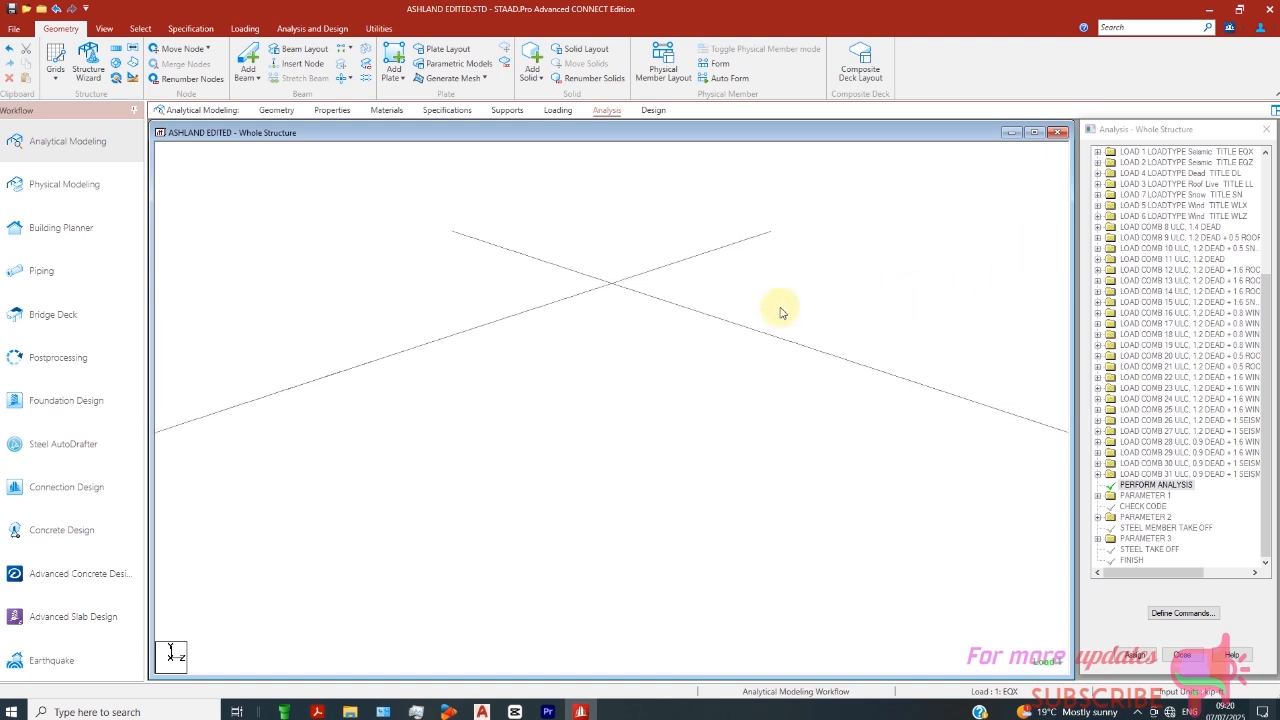
- Intersect the two stretched rafter segments crossing at the ridge, using a tolerance of 0.03937 in
{"action": "scroll", "coordinate": [777, 306], "scroll_direction": "down", "scroll_amount": 5}
{"action": "scroll", "coordinate": [623, 363], "scroll_direction": "up", "scroll_amount": 5}
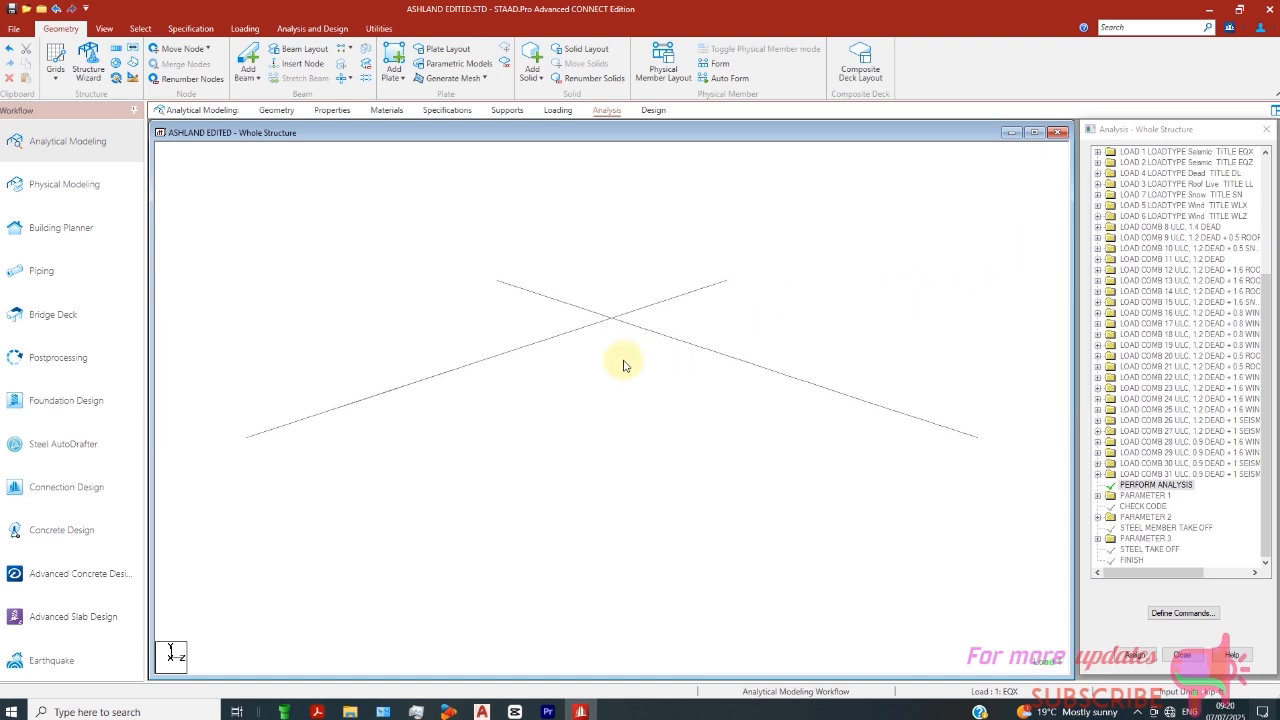
{"action": "left_click_drag", "start_coordinate": [708, 206], "coordinate": [535, 370]}
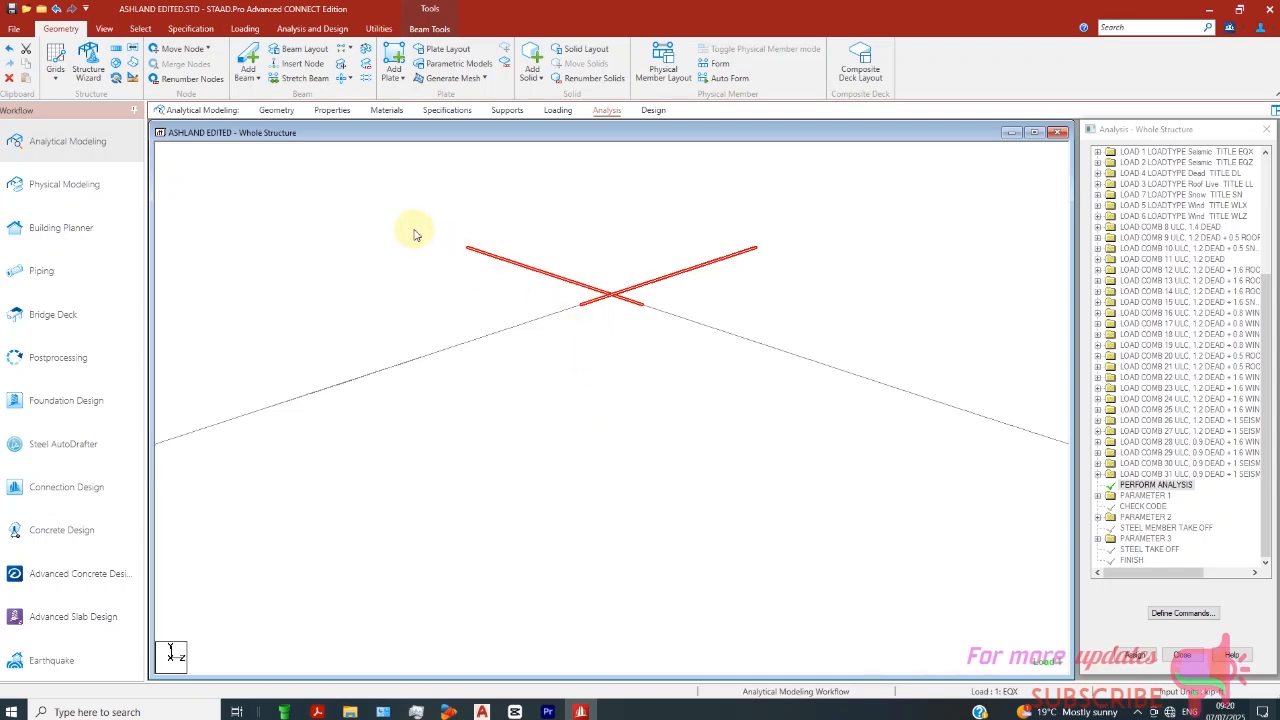
{"action": "left_click", "coordinate": [345, 79]}
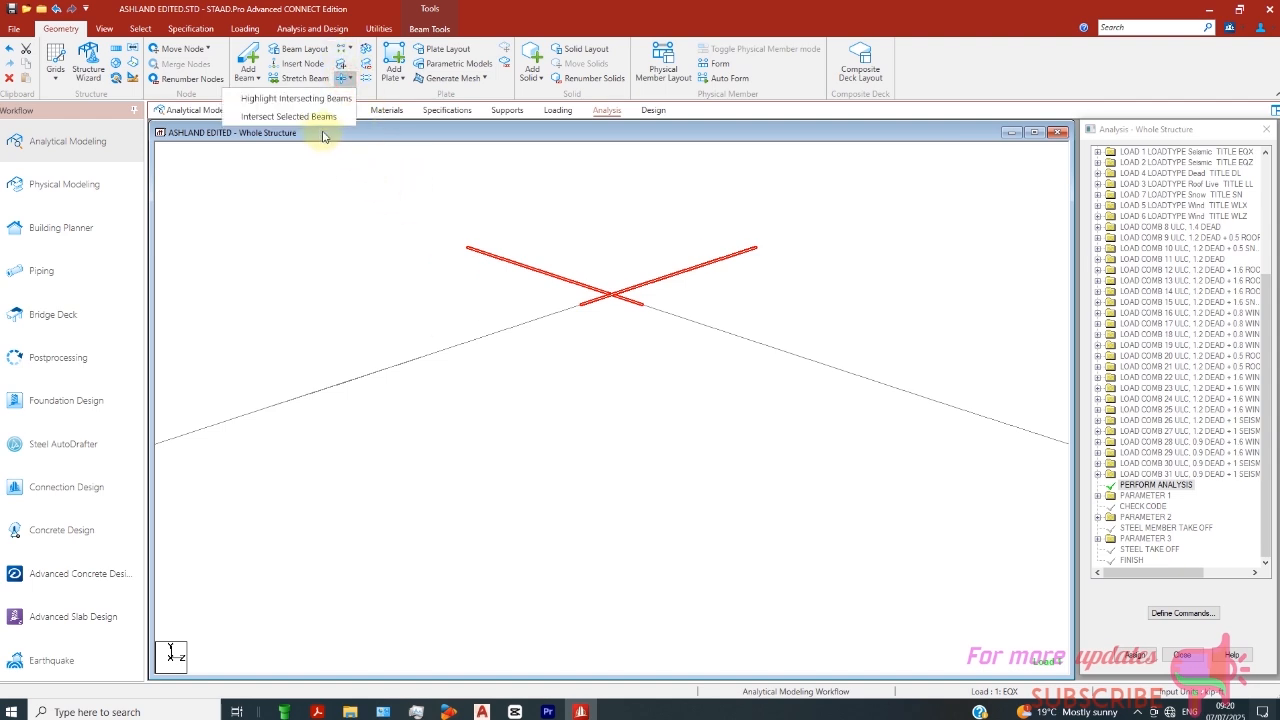
{"action": "left_click", "coordinate": [300, 116]}
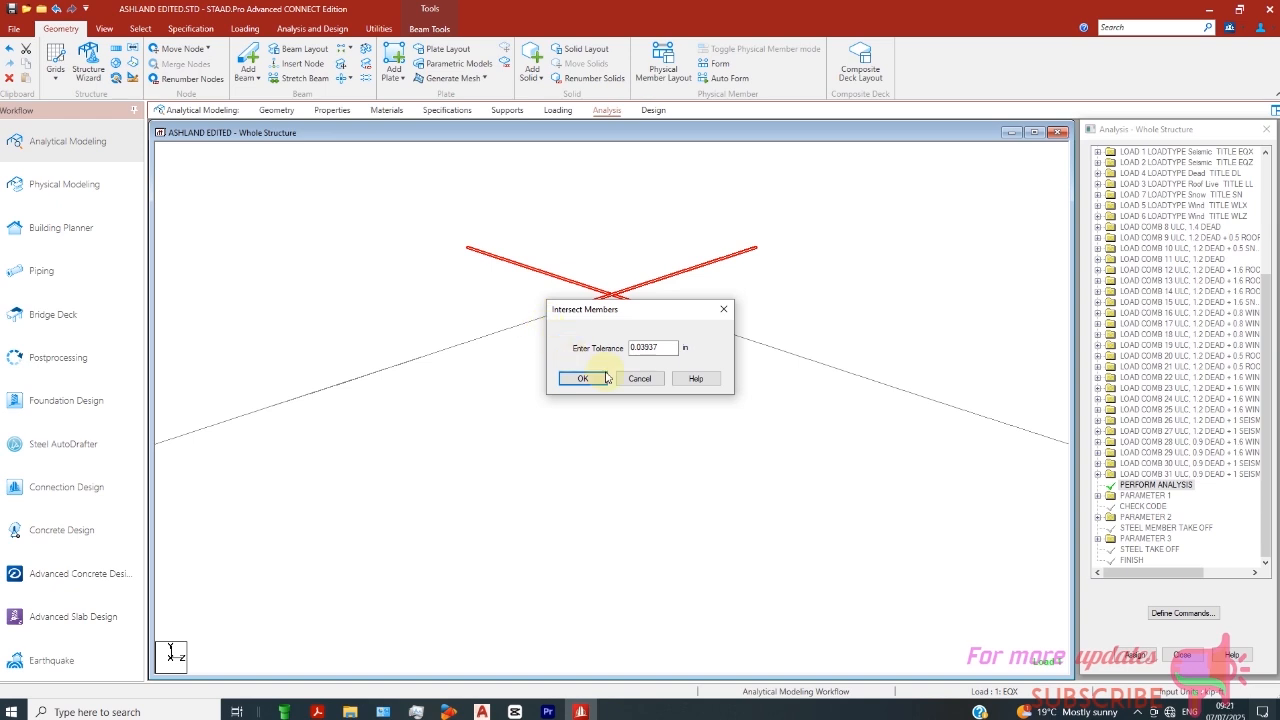
{"action": "left_click", "coordinate": [597, 379]}
{"action": "left_click", "coordinate": [672, 386]}
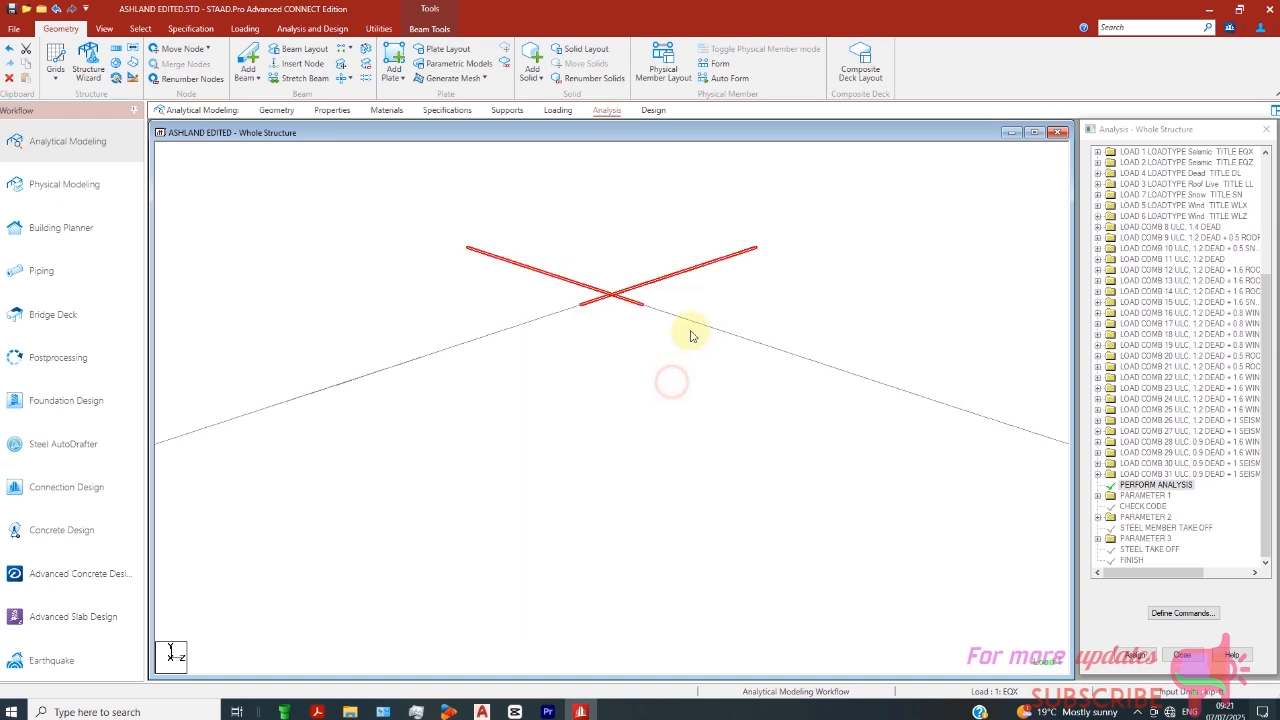
- Delete the two rafter stubs projecting beyond the ridge intersection, together with the nodes left unattached
{"action": "left_click", "coordinate": [647, 288]}
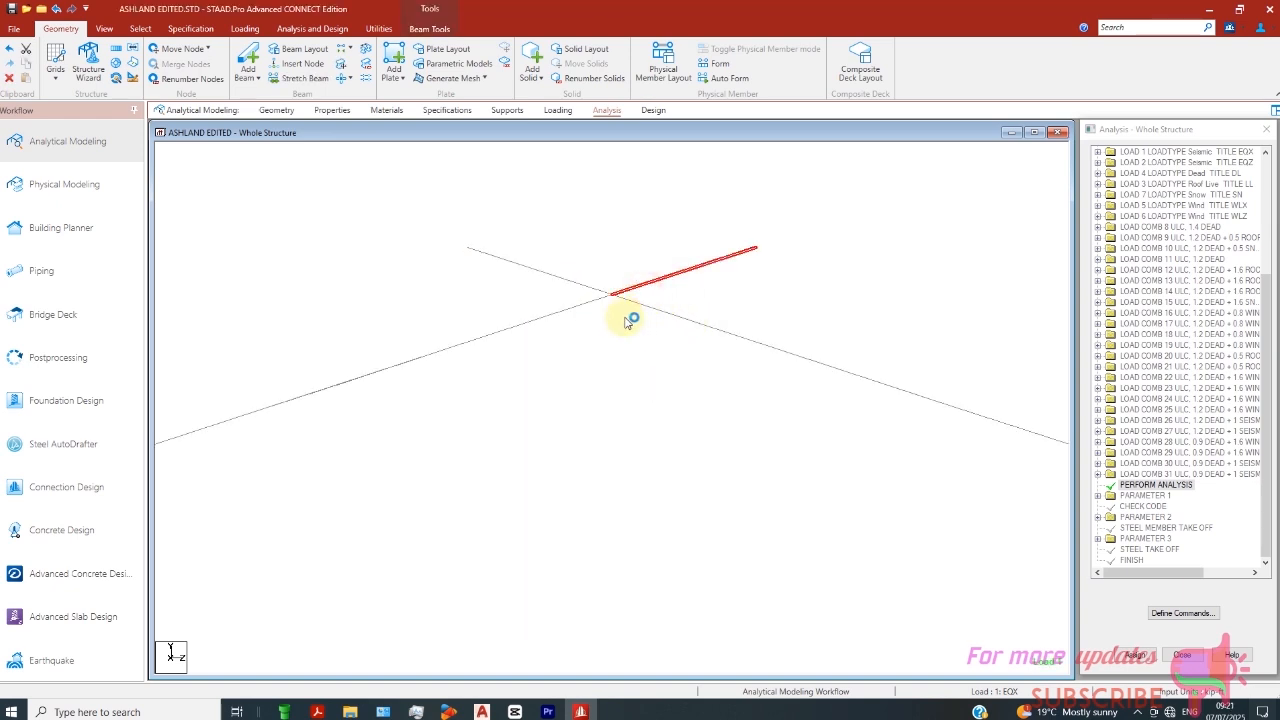
{"action": "left_click", "coordinate": [557, 281], "text": "ctrl"}
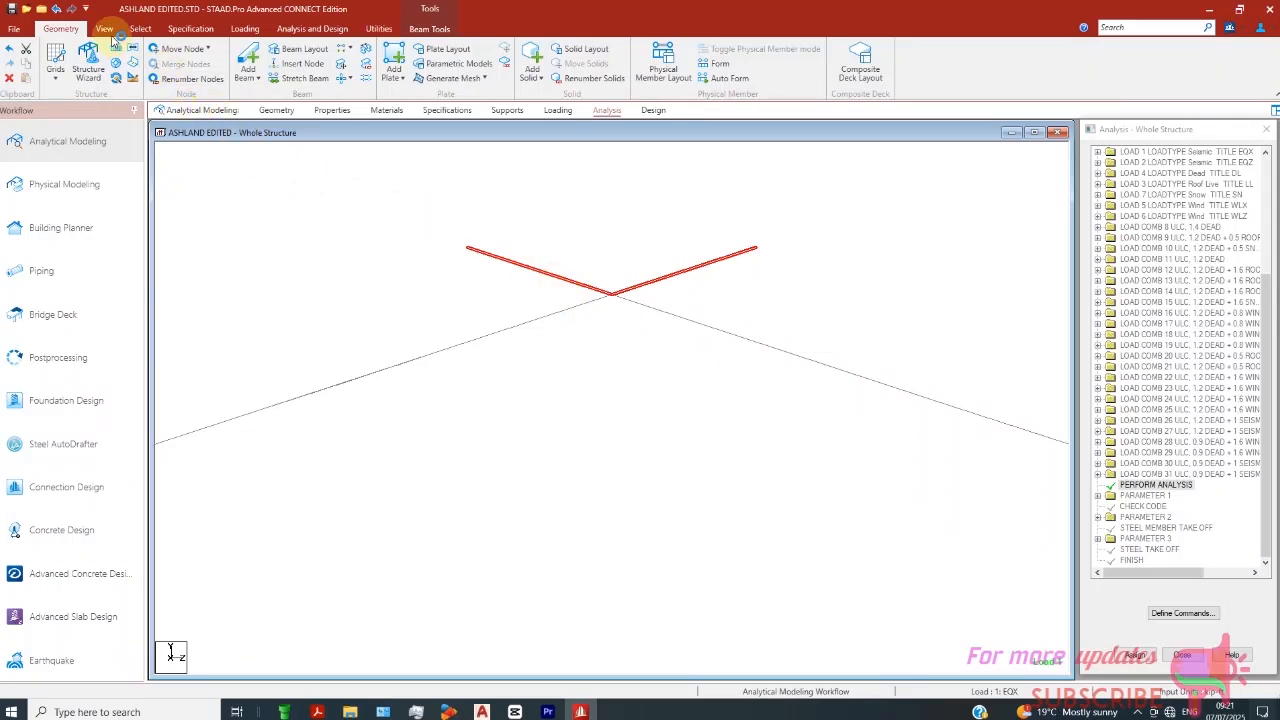
{"action": "left_click", "coordinate": [9, 77]}
{"action": "left_click", "coordinate": [686, 386]}
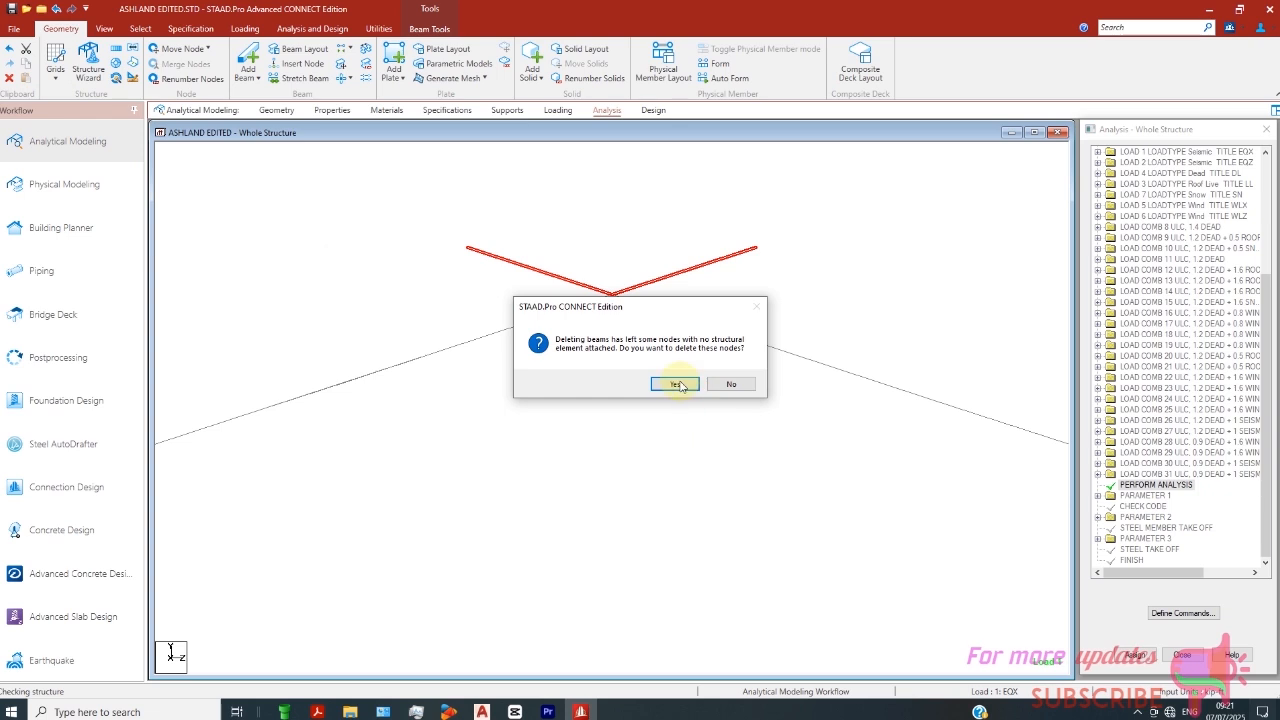
{"action": "left_click", "coordinate": [680, 386]}
{"action": "left_click_drag", "start_coordinate": [620, 255], "coordinate": [610, 305]}
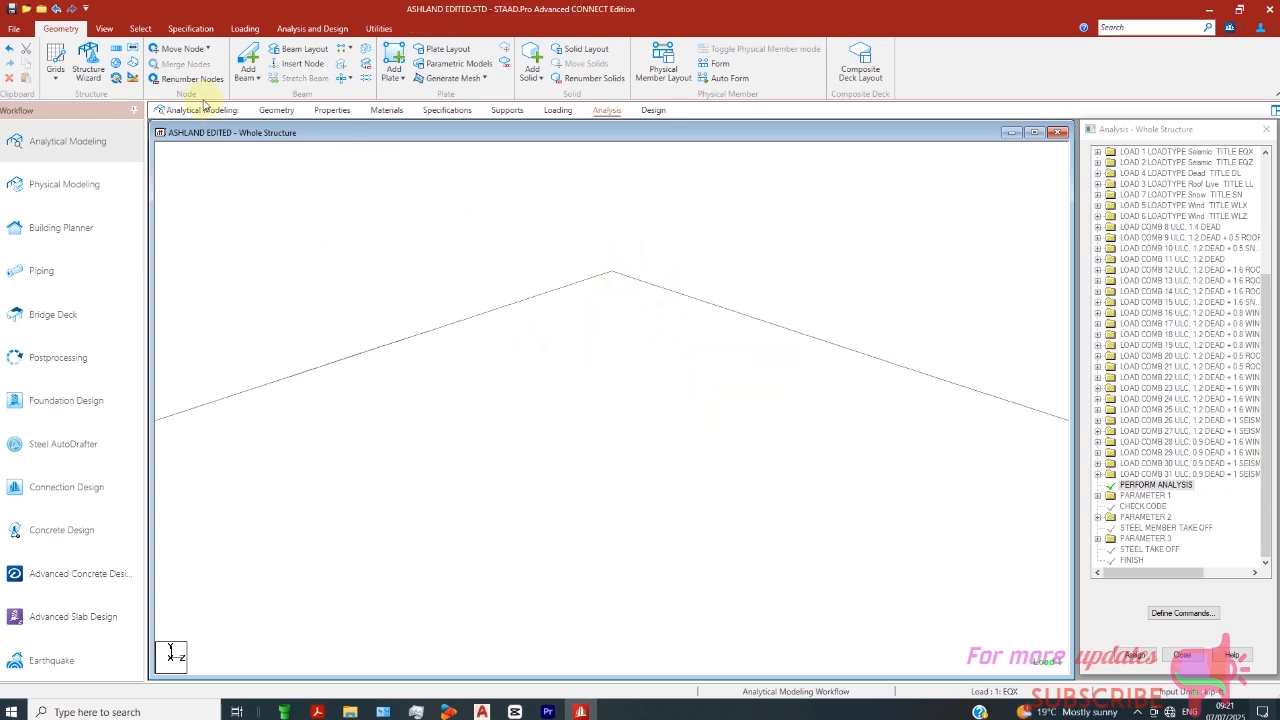
- Display the whole structure again in the isometric view
{"action": "left_click", "coordinate": [104, 28]}
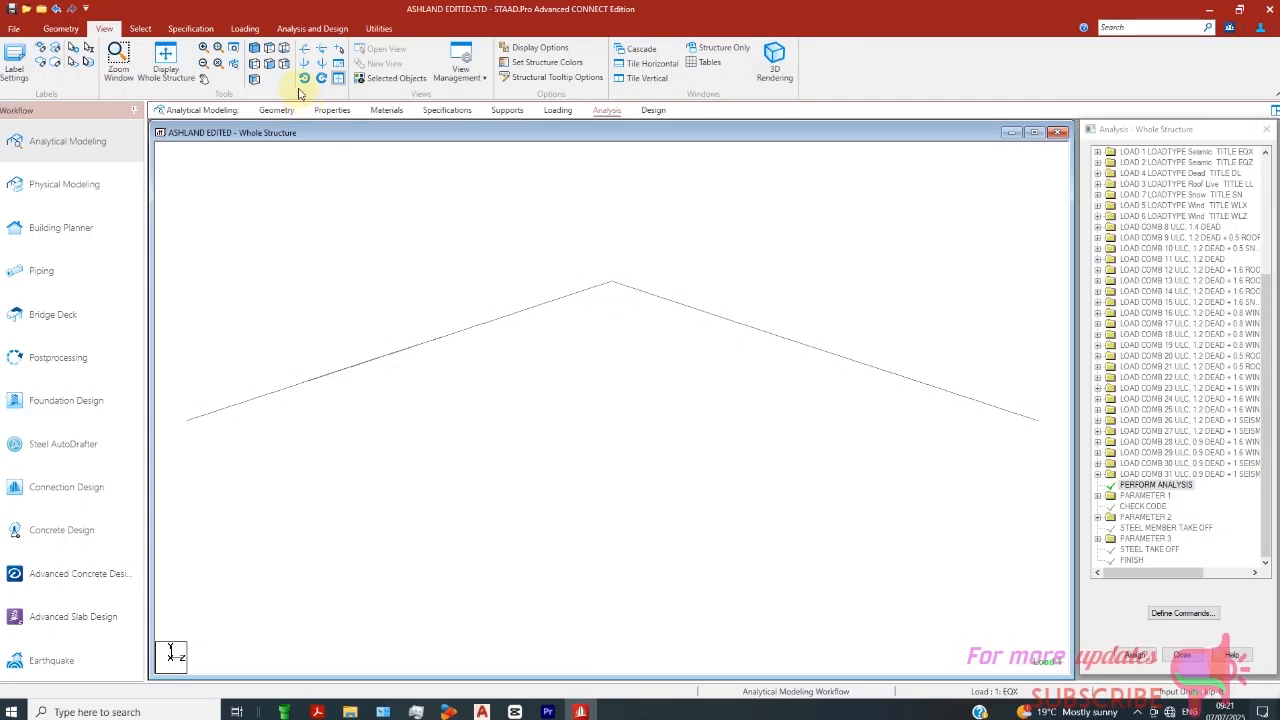
{"action": "left_click", "coordinate": [166, 62]}
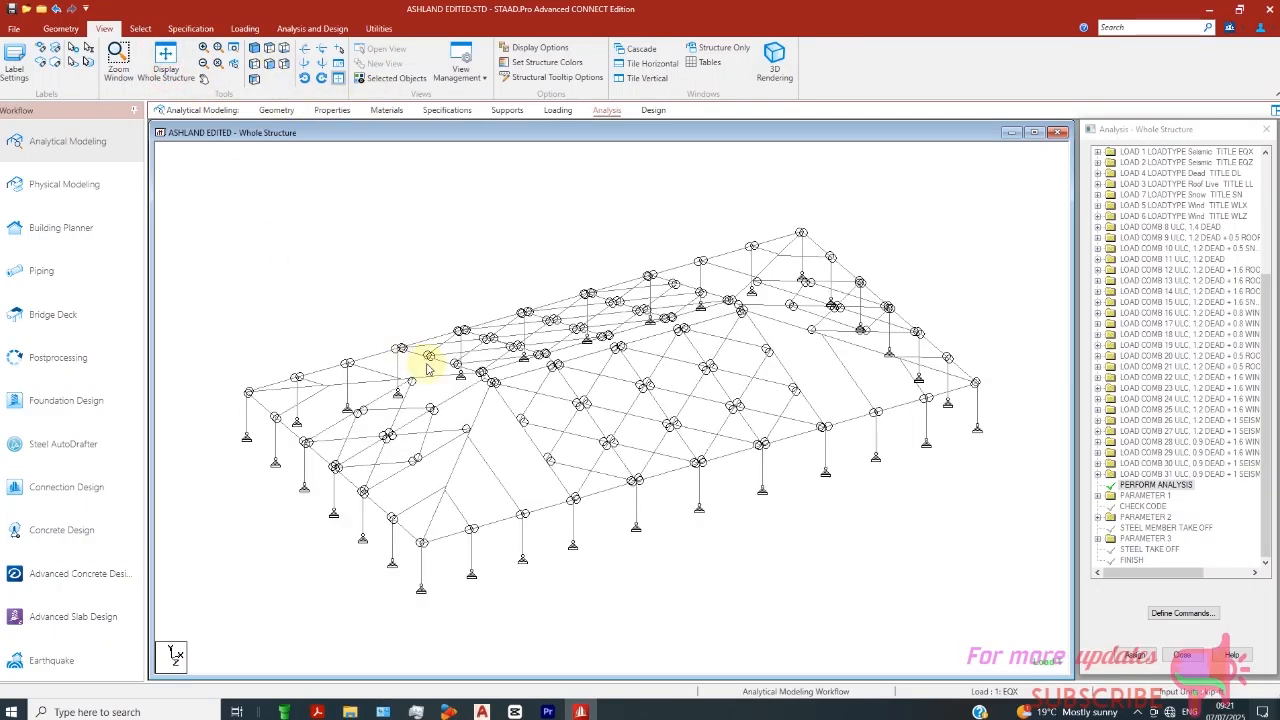
{"action": "scroll", "coordinate": [552, 368], "scroll_direction": "up", "scroll_amount": 5}
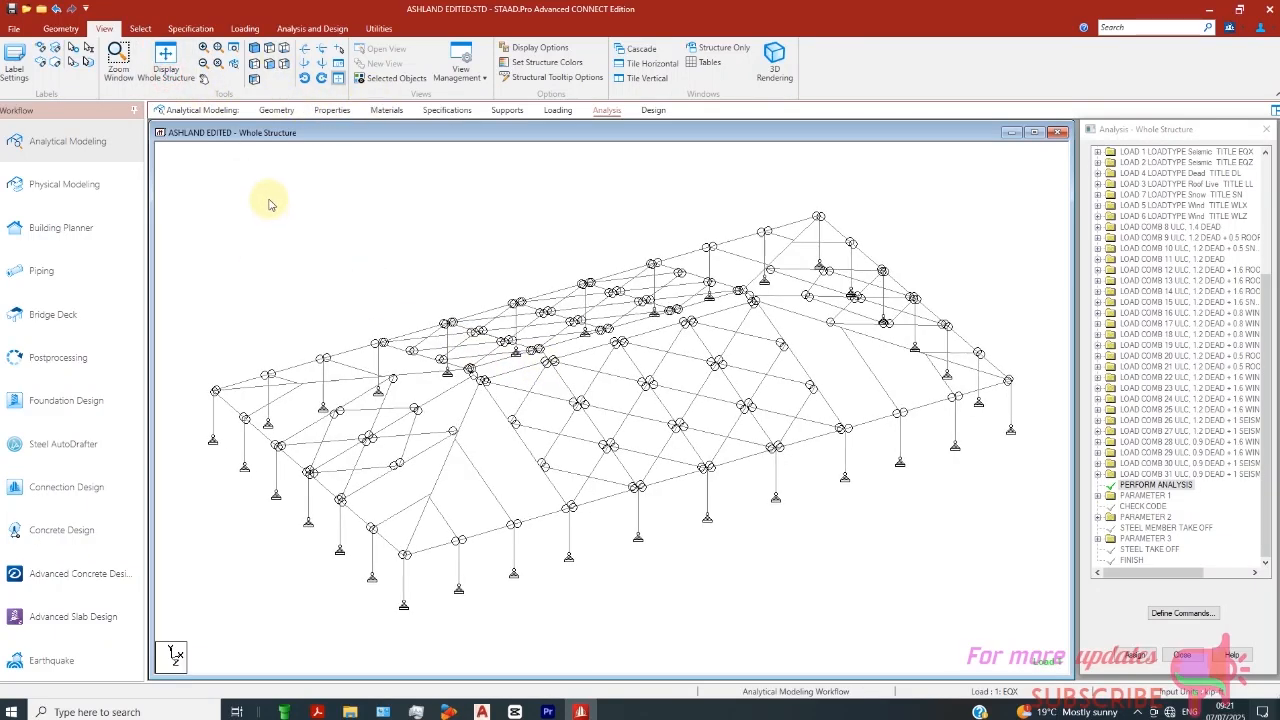
- Check the whole model for members with a missing section property
{"action": "left_click", "coordinate": [140, 28]}
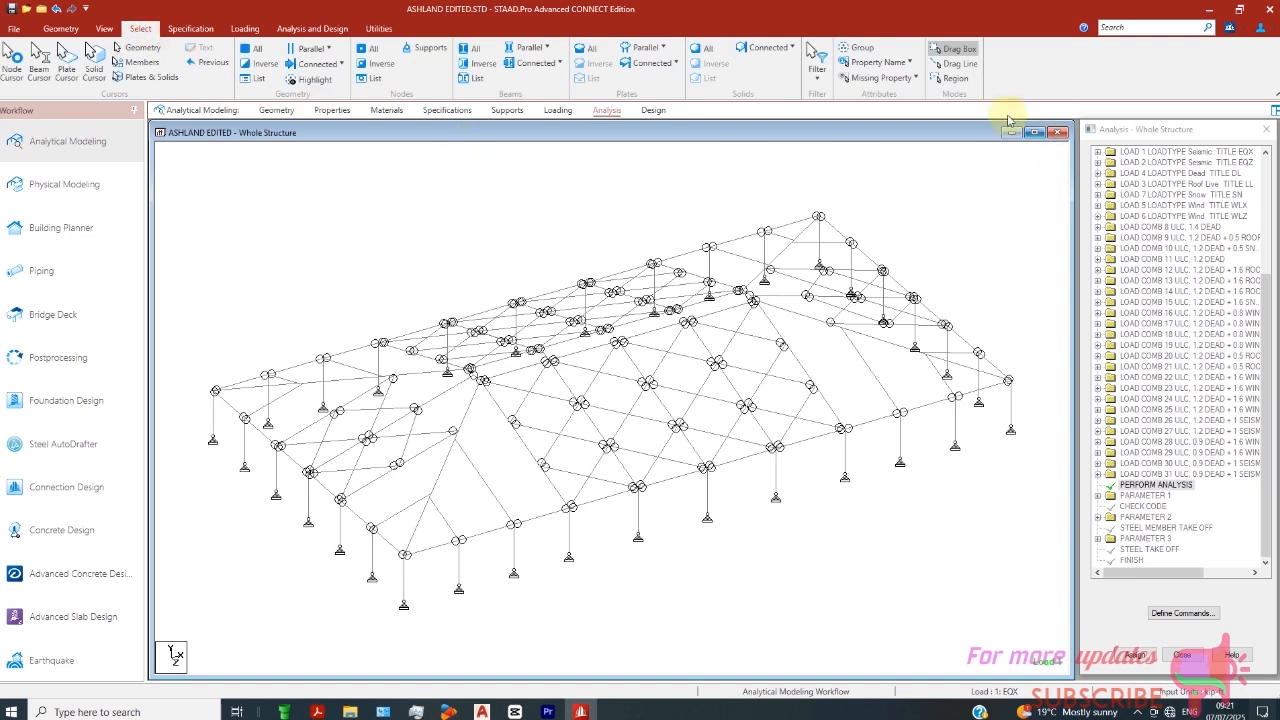
{"action": "left_click", "coordinate": [907, 80]}
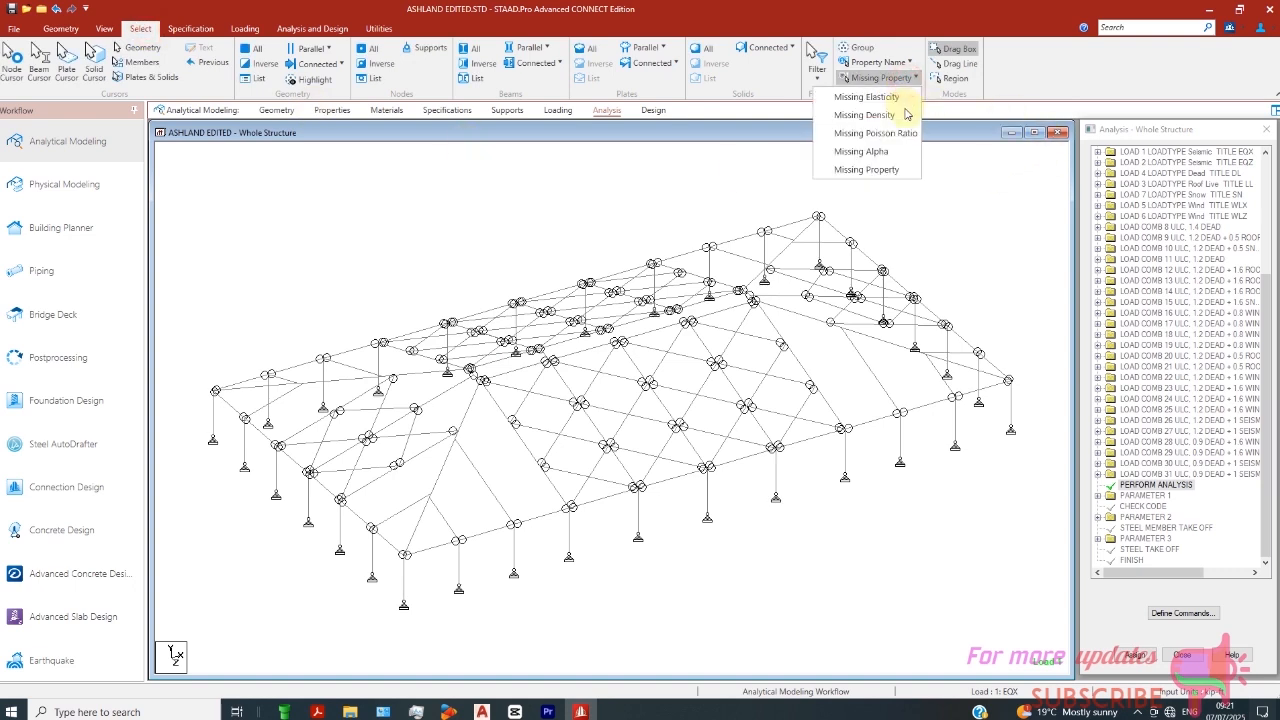
{"action": "left_click", "coordinate": [864, 170]}
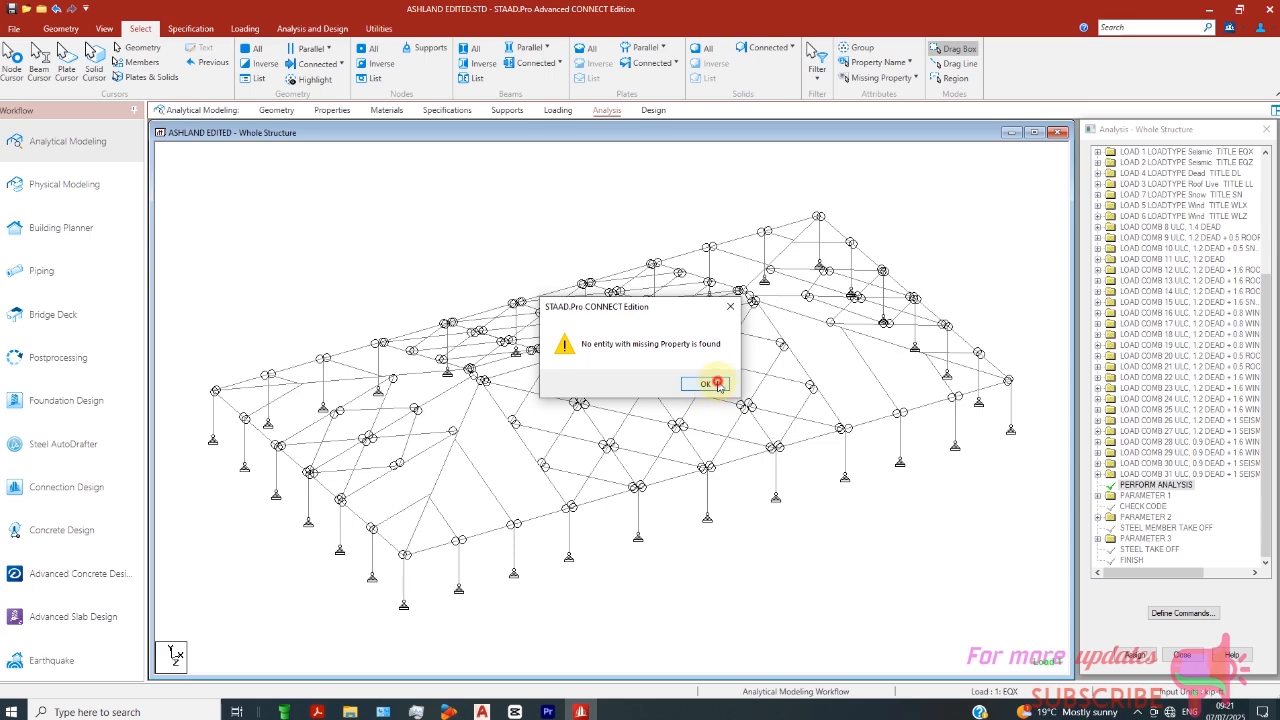
{"action": "left_click", "coordinate": [718, 385]}
- Inspect the geometry and section data of the short tapered rafter segment beside the repaired ridge
{"action": "scroll", "coordinate": [500, 340], "scroll_direction": "up", "scroll_amount": 5}
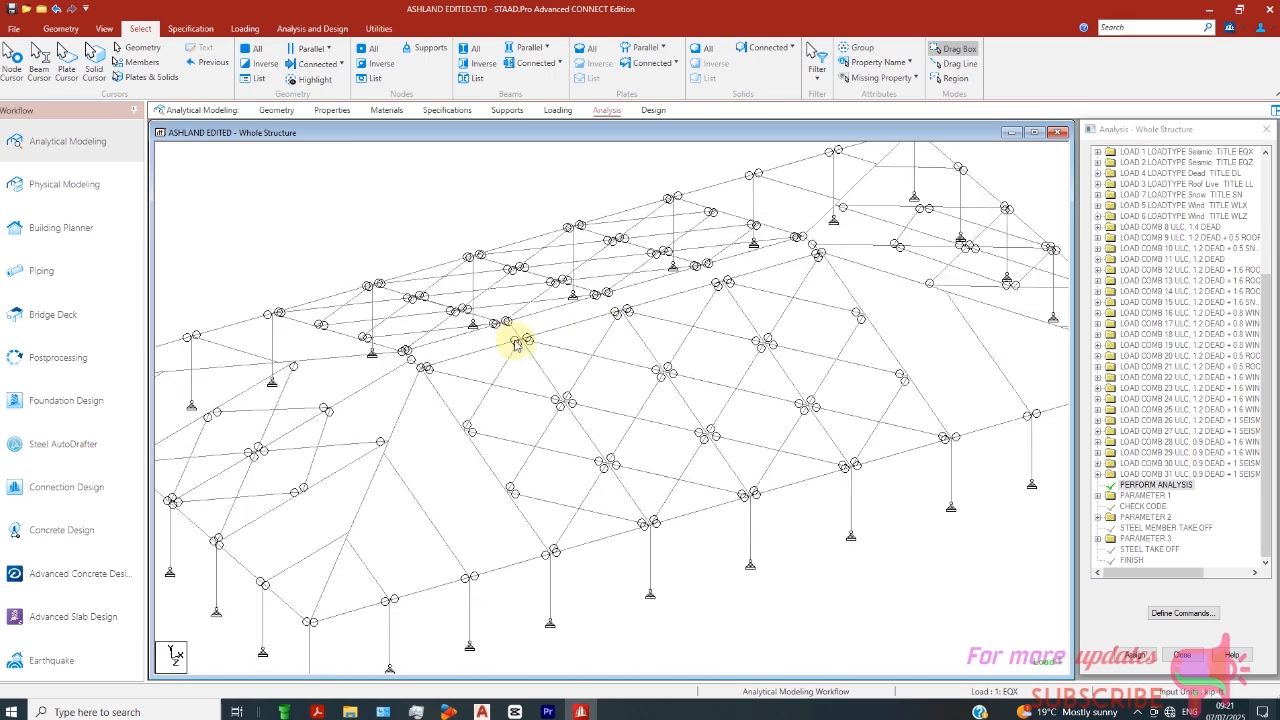
{"action": "left_click", "coordinate": [510, 330]}
{"action": "scroll", "coordinate": [512, 334], "scroll_direction": "up", "scroll_amount": 1}
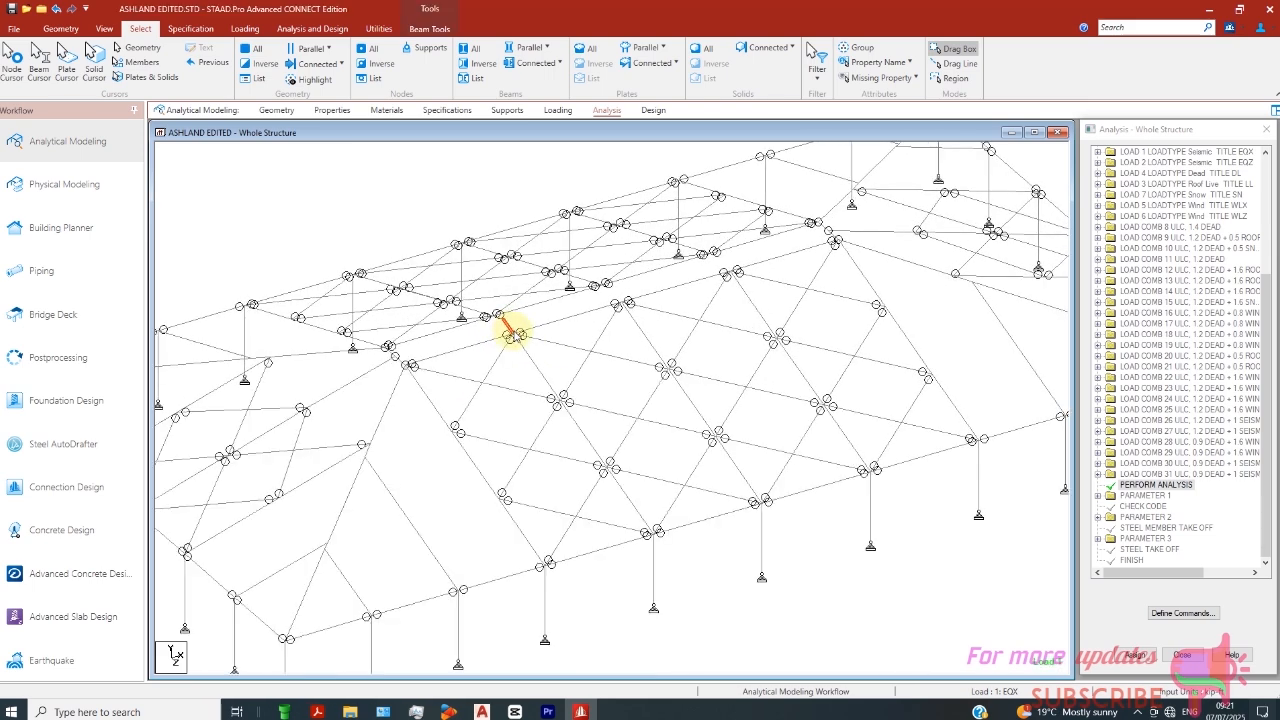
{"action": "double_click", "coordinate": [507, 328]}
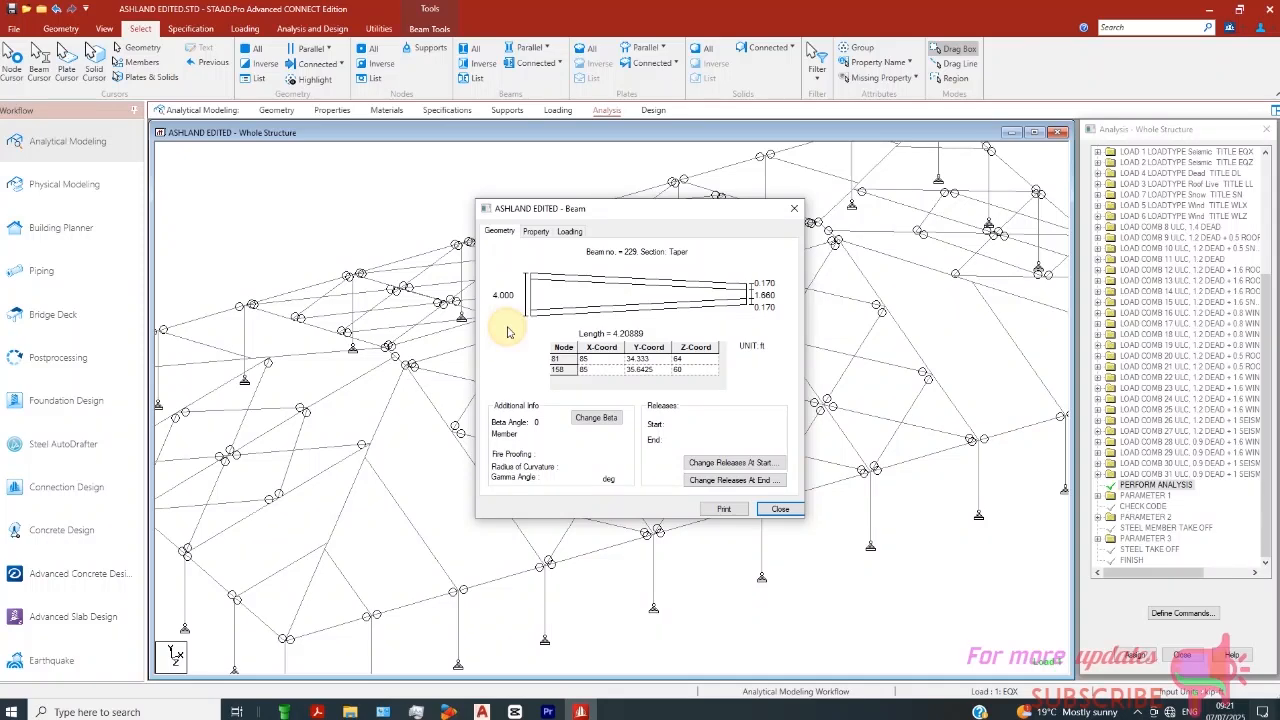
{"action": "left_click", "coordinate": [765, 513]}
{"action": "scroll", "coordinate": [706, 286], "scroll_direction": "down", "scroll_amount": 4}
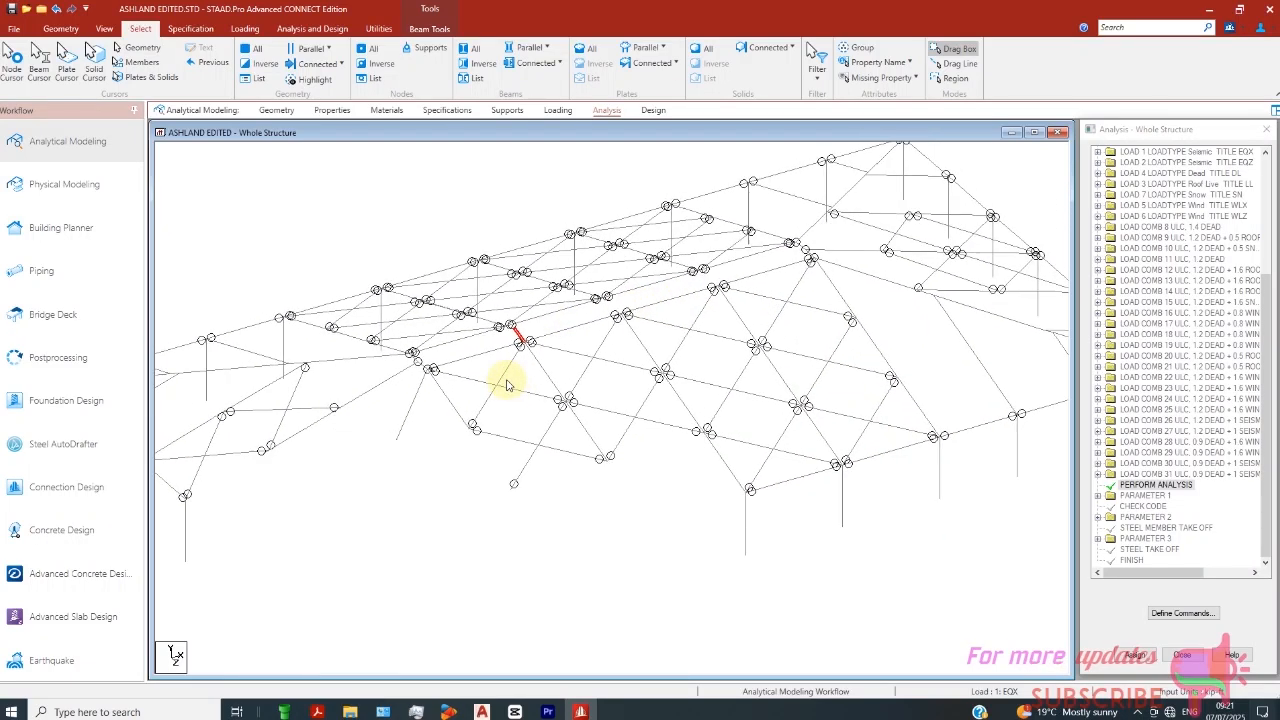
- Isolate the frame between the two rightmost cross-braced bays of the front elevation and show it in side view
{"action": "left_click", "coordinate": [60, 28]}
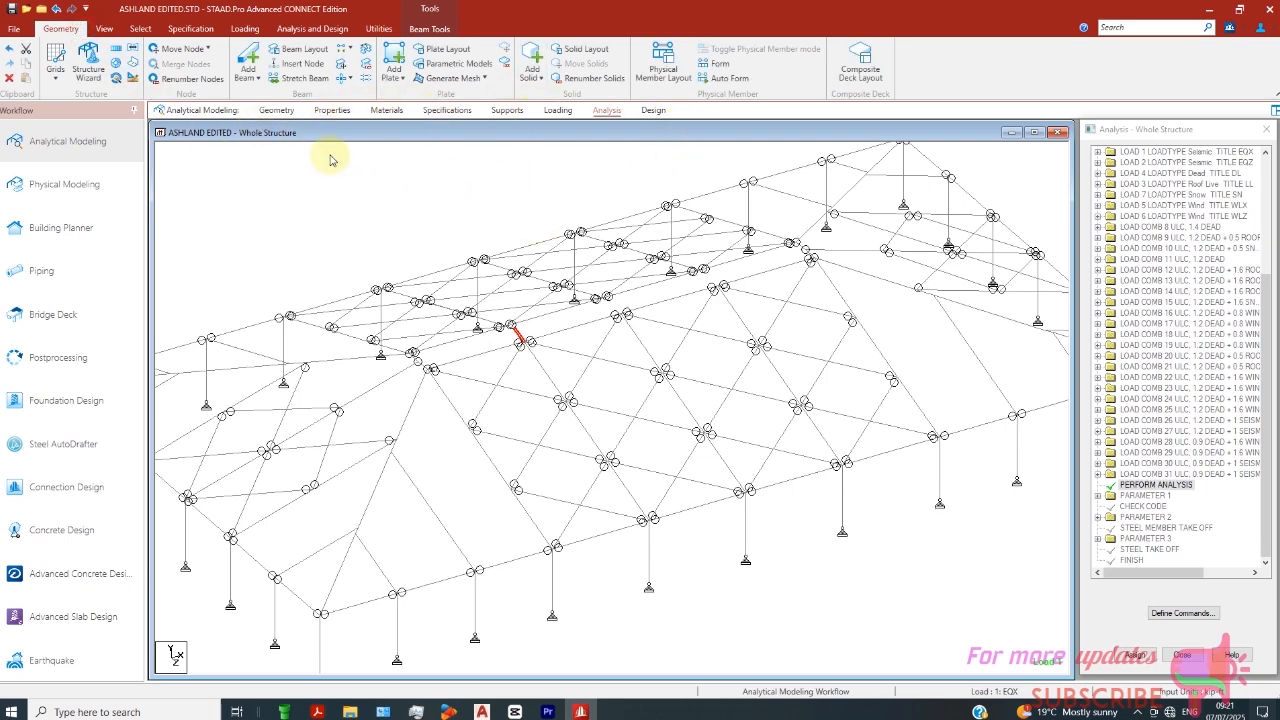
{"action": "scroll", "coordinate": [655, 357], "scroll_direction": "up", "scroll_amount": 2}
{"action": "scroll", "coordinate": [790, 316], "scroll_direction": "down", "scroll_amount": 1}
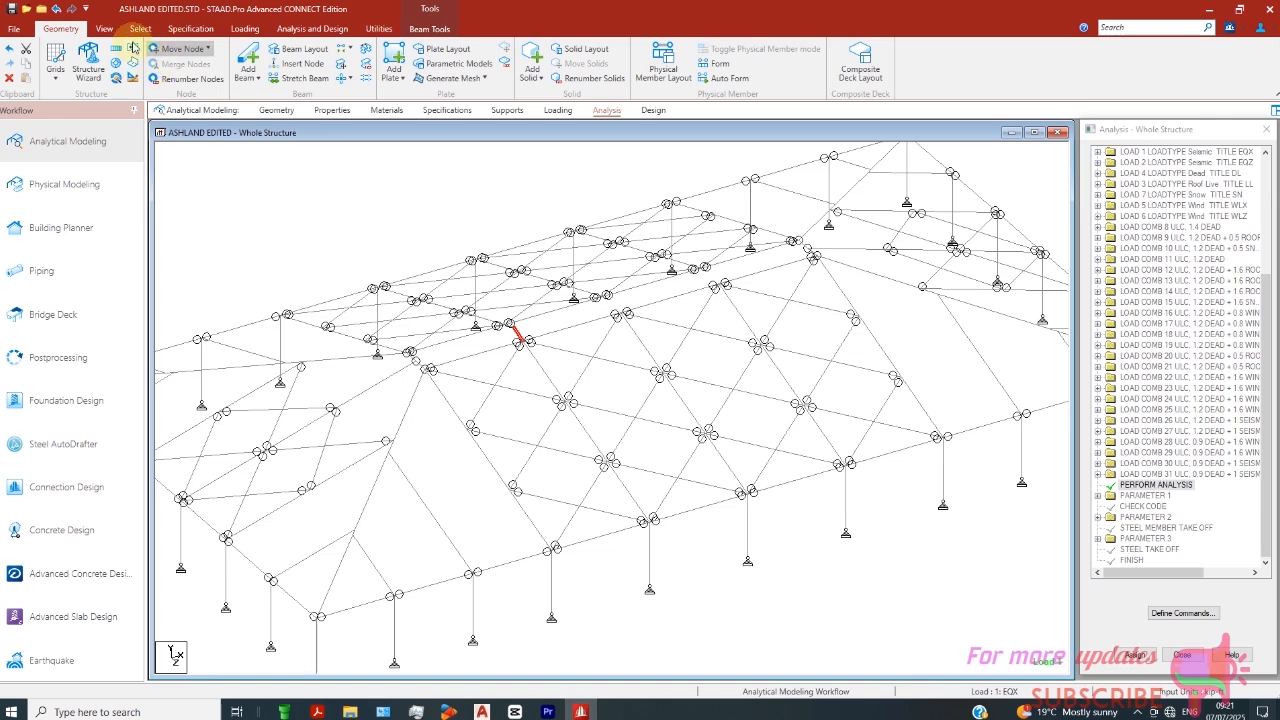
{"action": "left_click", "coordinate": [104, 28]}
{"action": "left_click", "coordinate": [277, 66]}
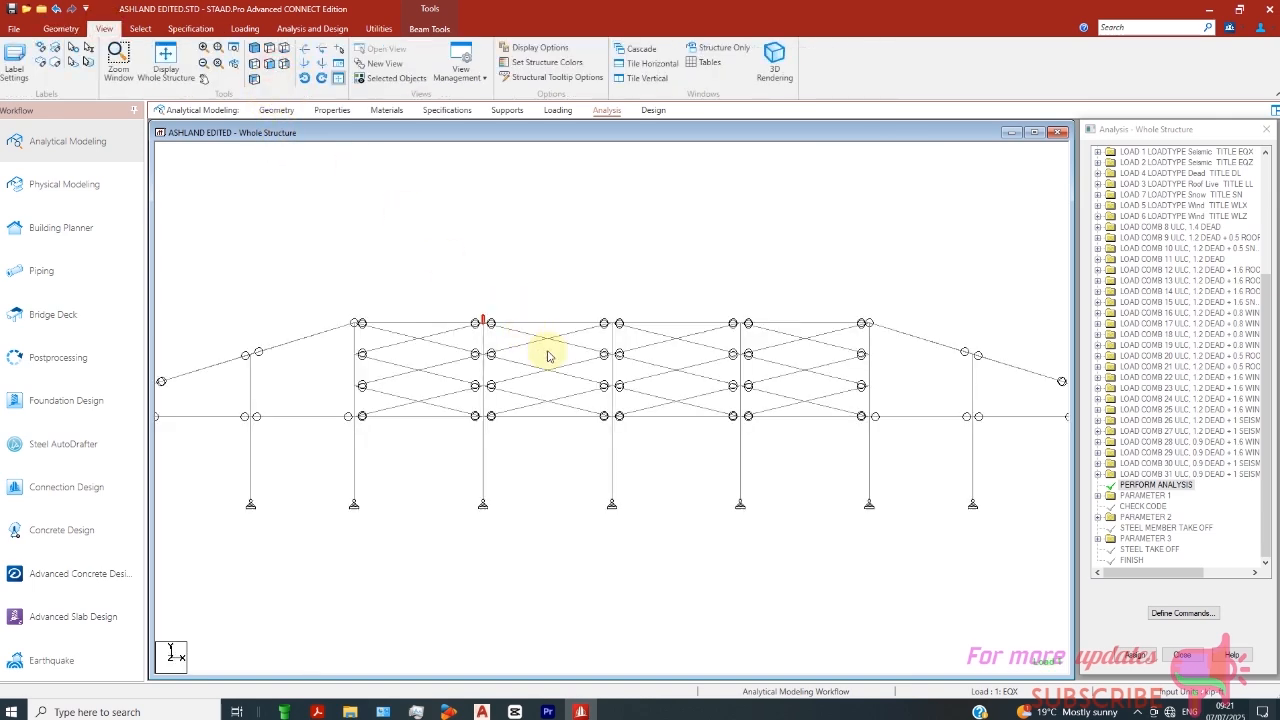
{"action": "left_click_drag", "start_coordinate": [649, 265], "coordinate": [582, 468]}
{"action": "left_click_drag", "start_coordinate": [726, 294], "coordinate": [827, 501]}
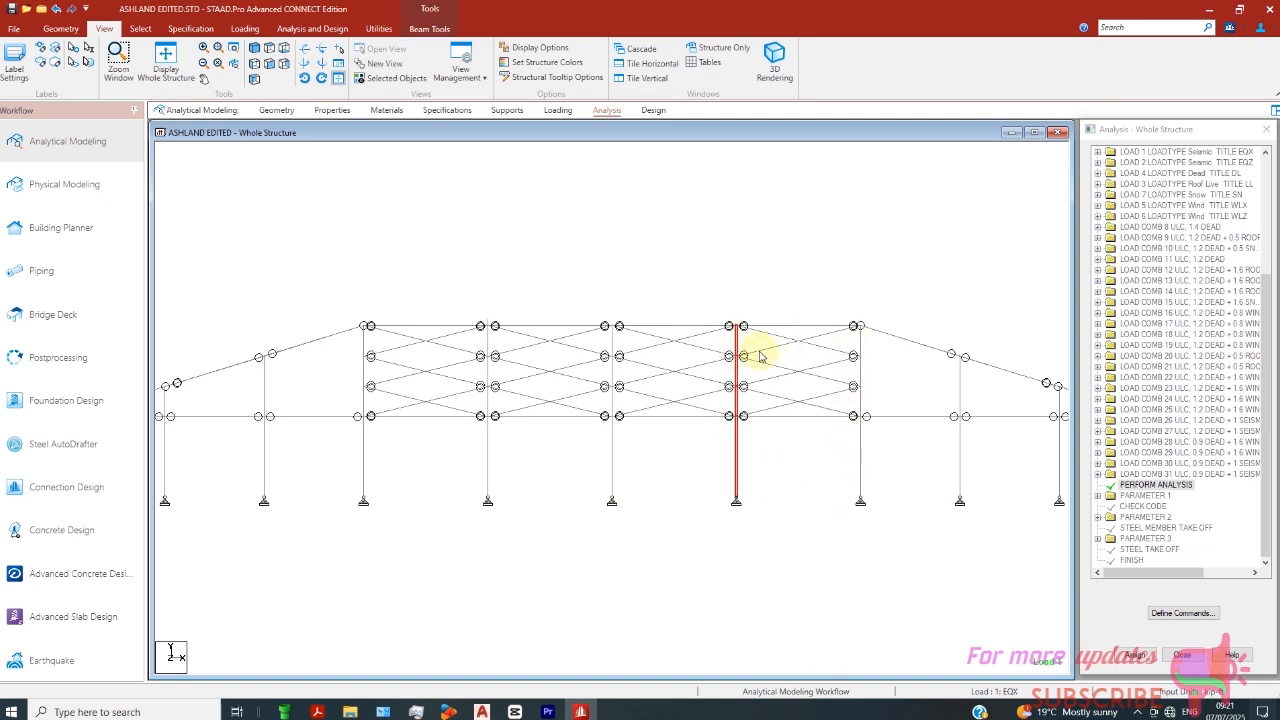
{"action": "scroll", "coordinate": [820, 355], "scroll_direction": "up", "scroll_amount": 1}
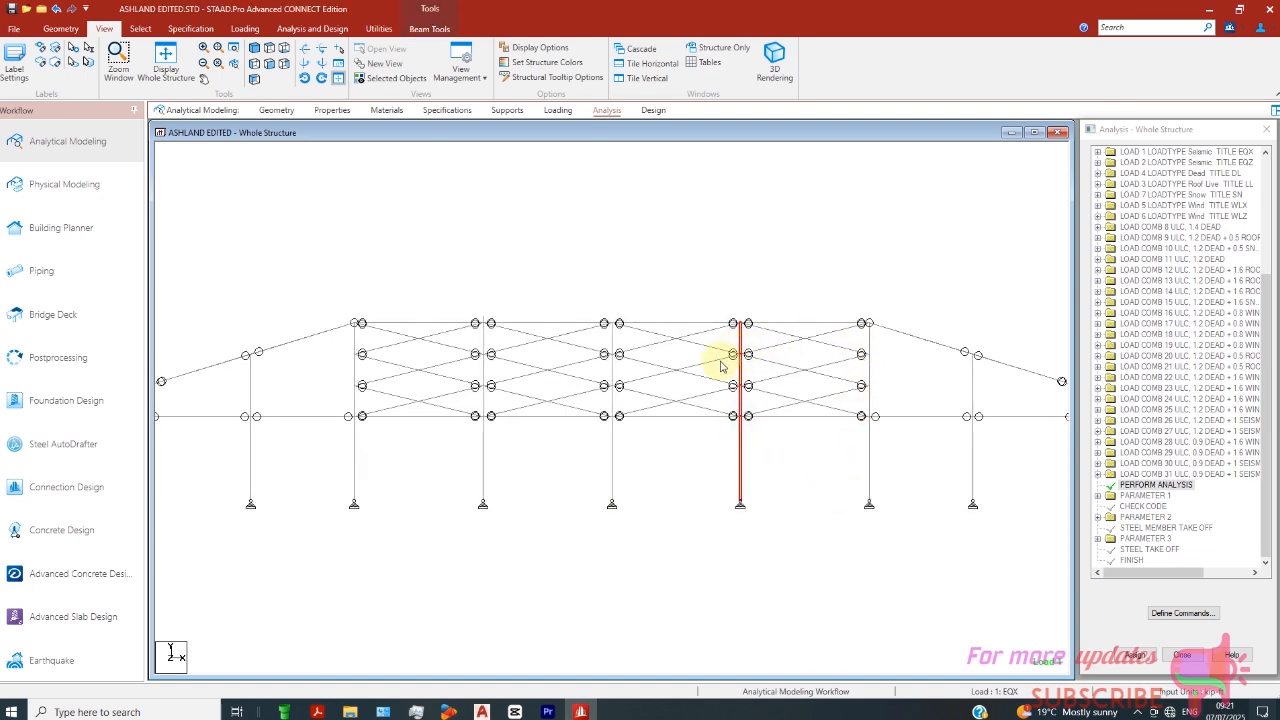
{"action": "left_click", "coordinate": [395, 78]}
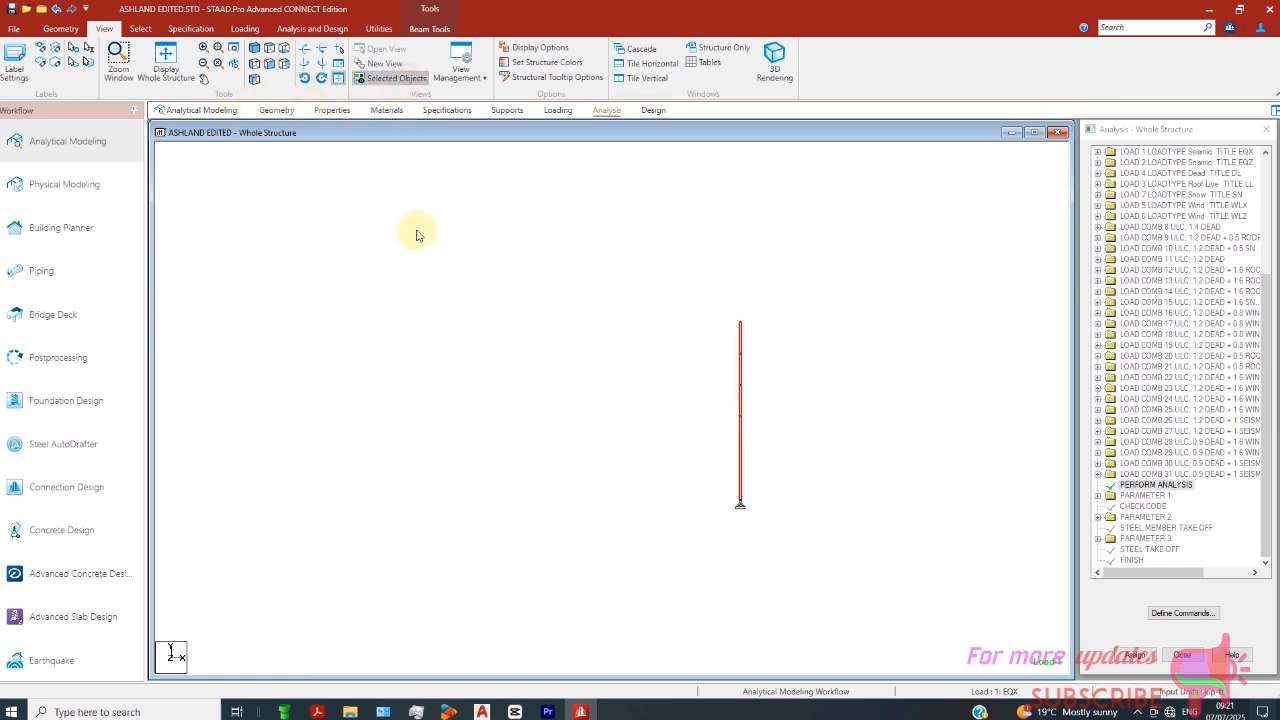
{"action": "left_click", "coordinate": [255, 65]}
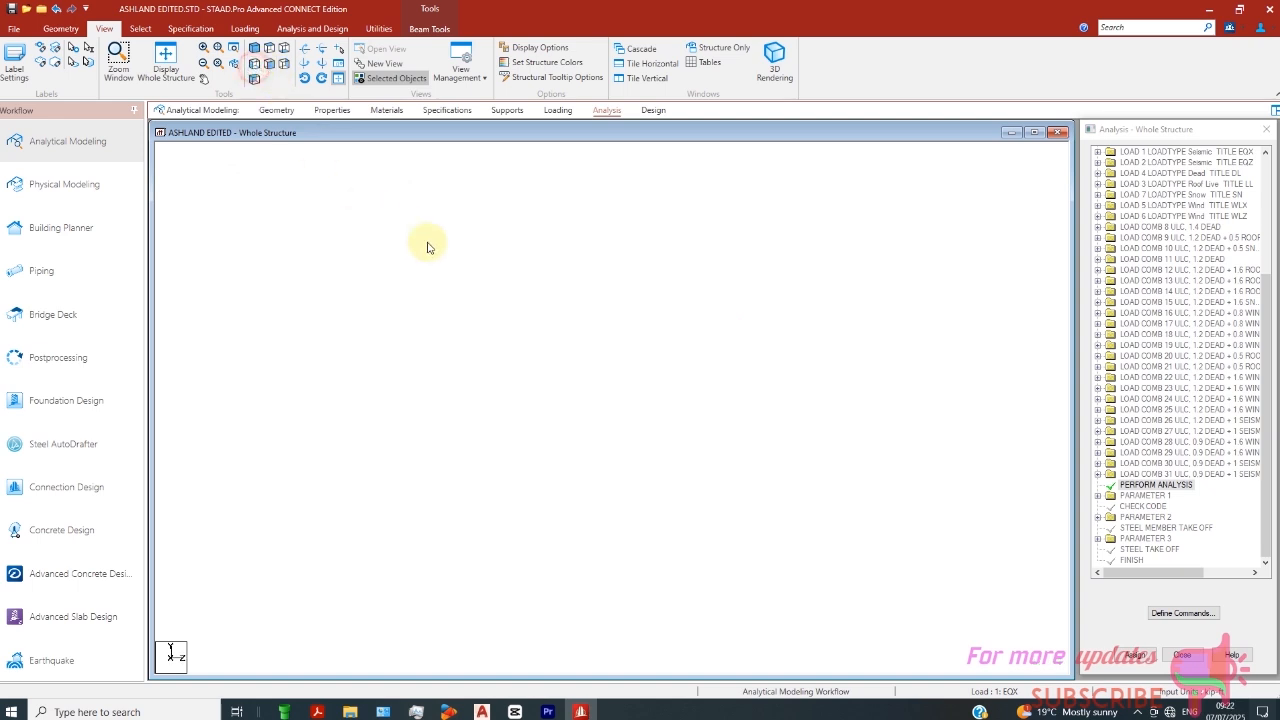
- Stretch the left rafter segment beside the ridge gap through a distance of 12 ft at its start node
{"action": "left_click", "coordinate": [544, 264]}
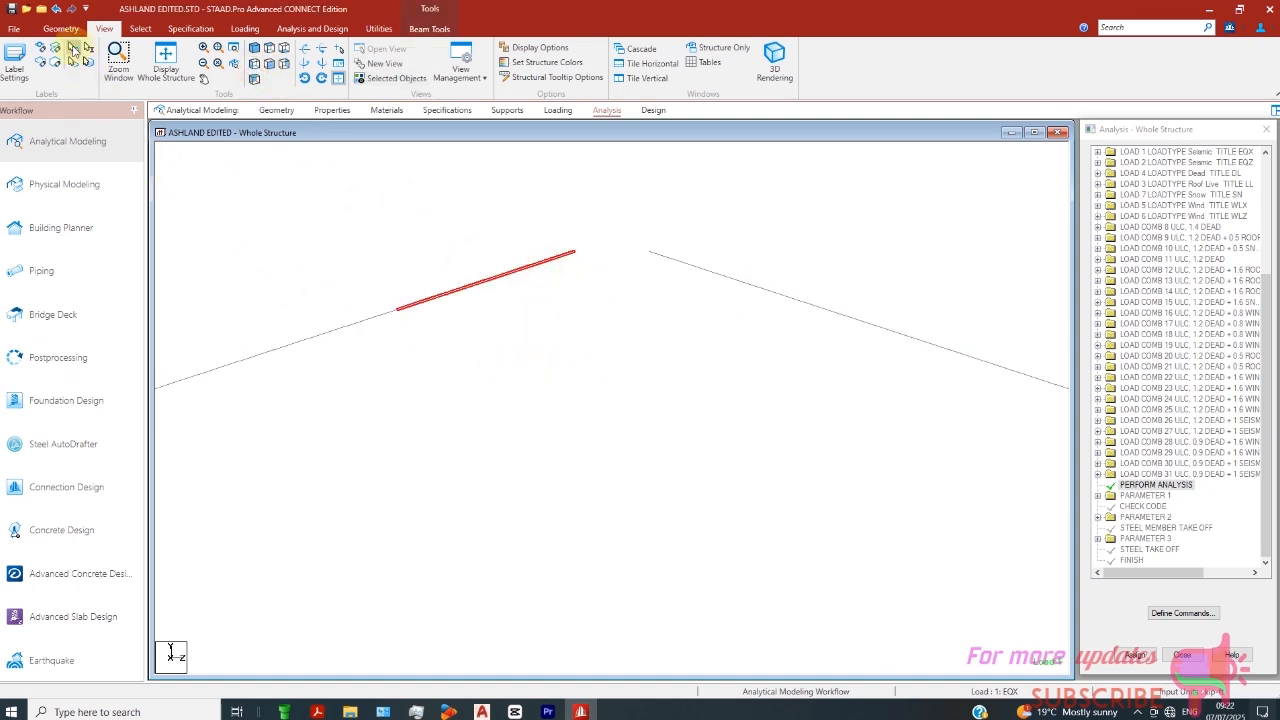
{"action": "left_click", "coordinate": [60, 28]}
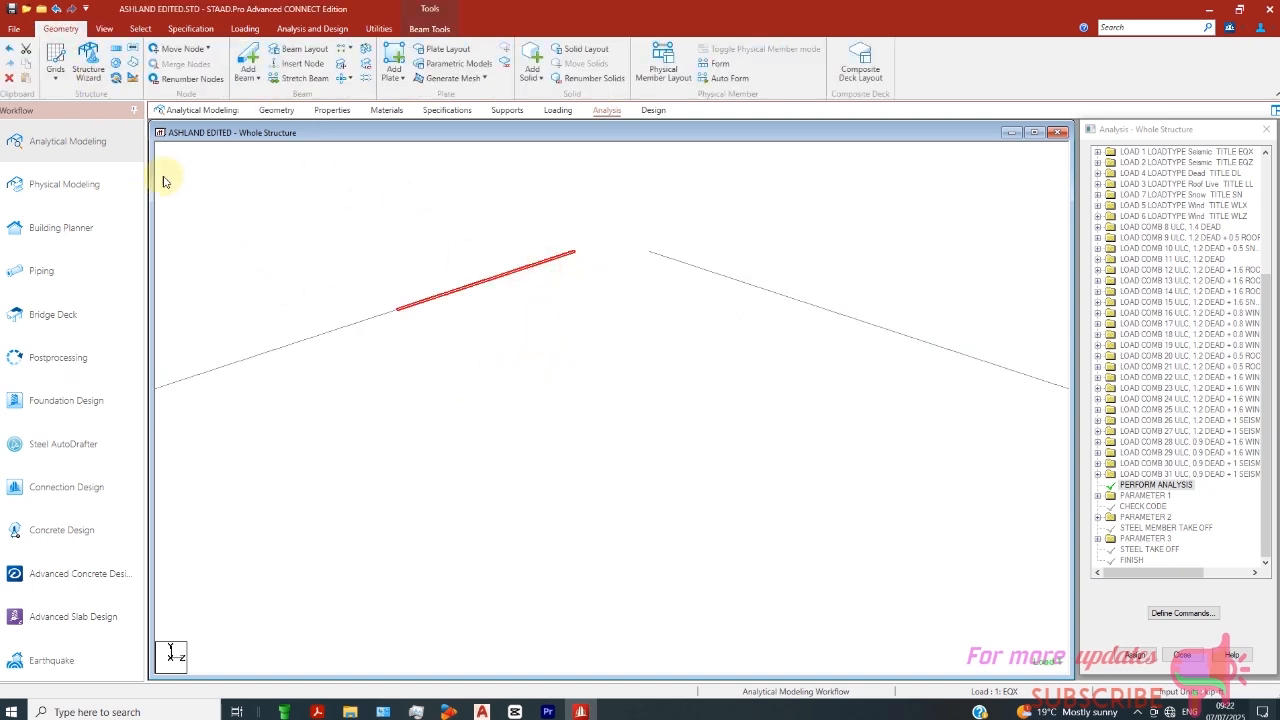
{"action": "left_click", "coordinate": [300, 79]}
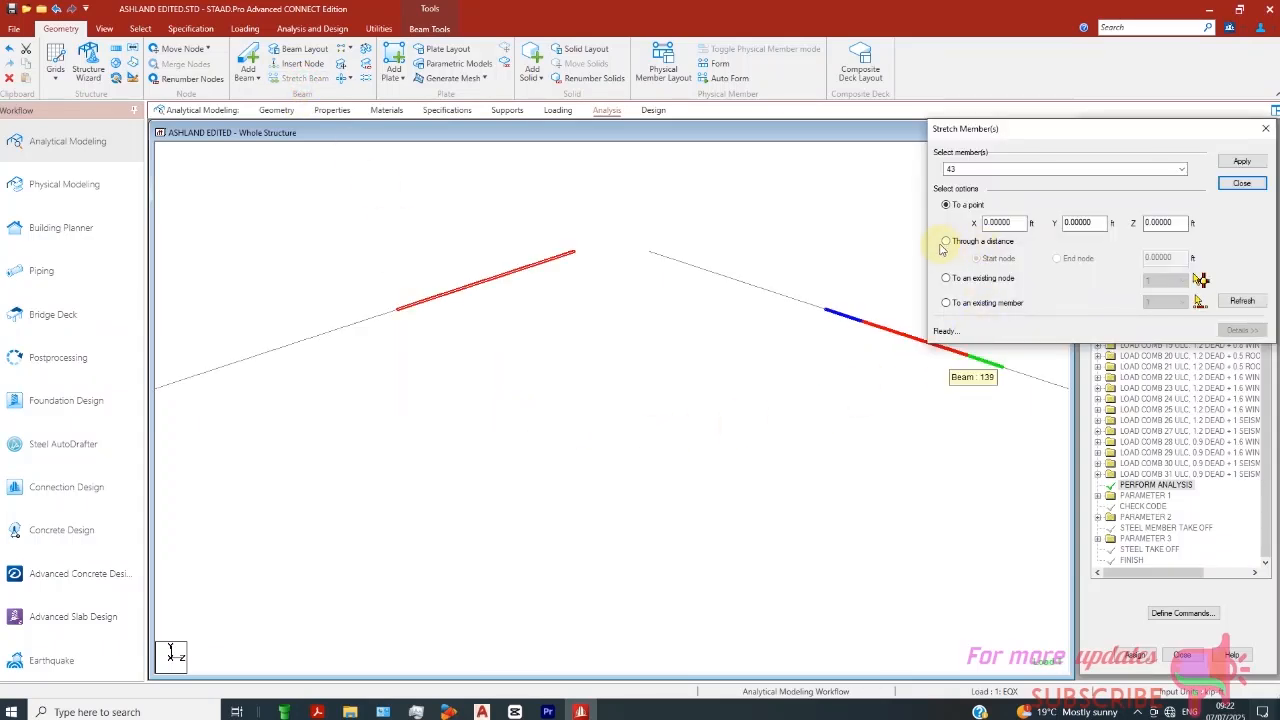
{"action": "left_click", "coordinate": [948, 242]}
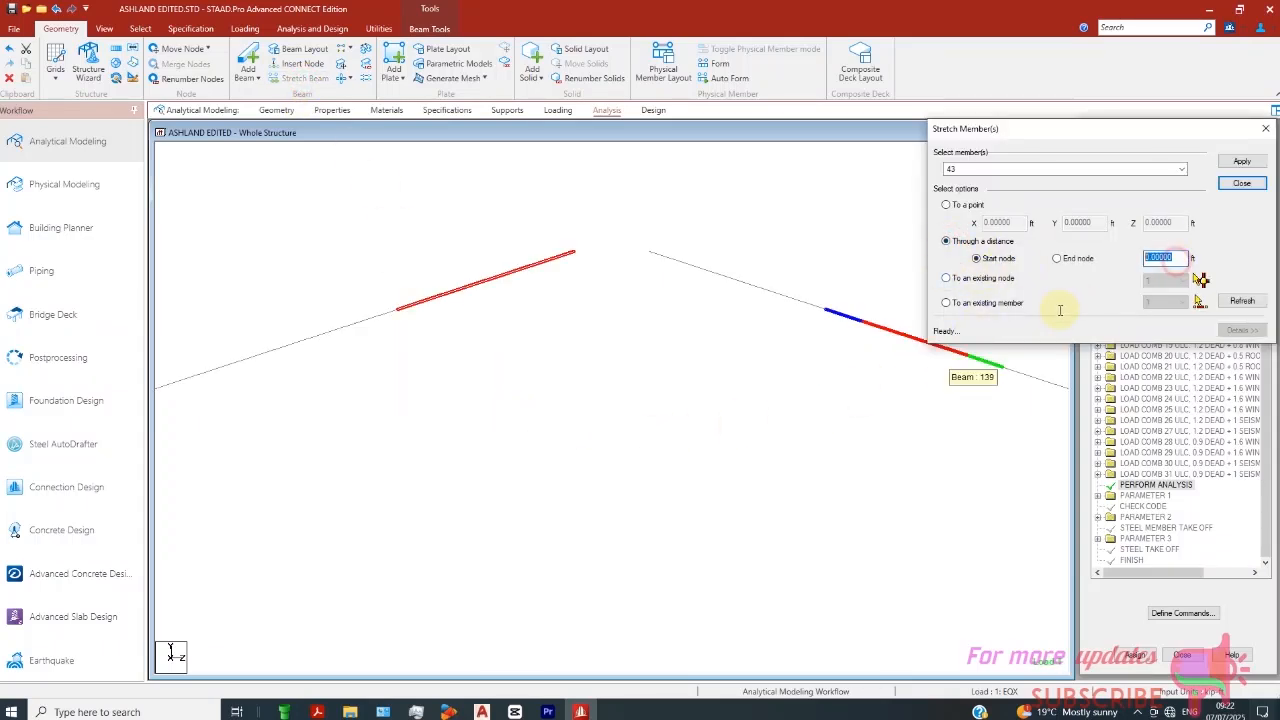
{"action": "left_click", "coordinate": [1258, 158]}
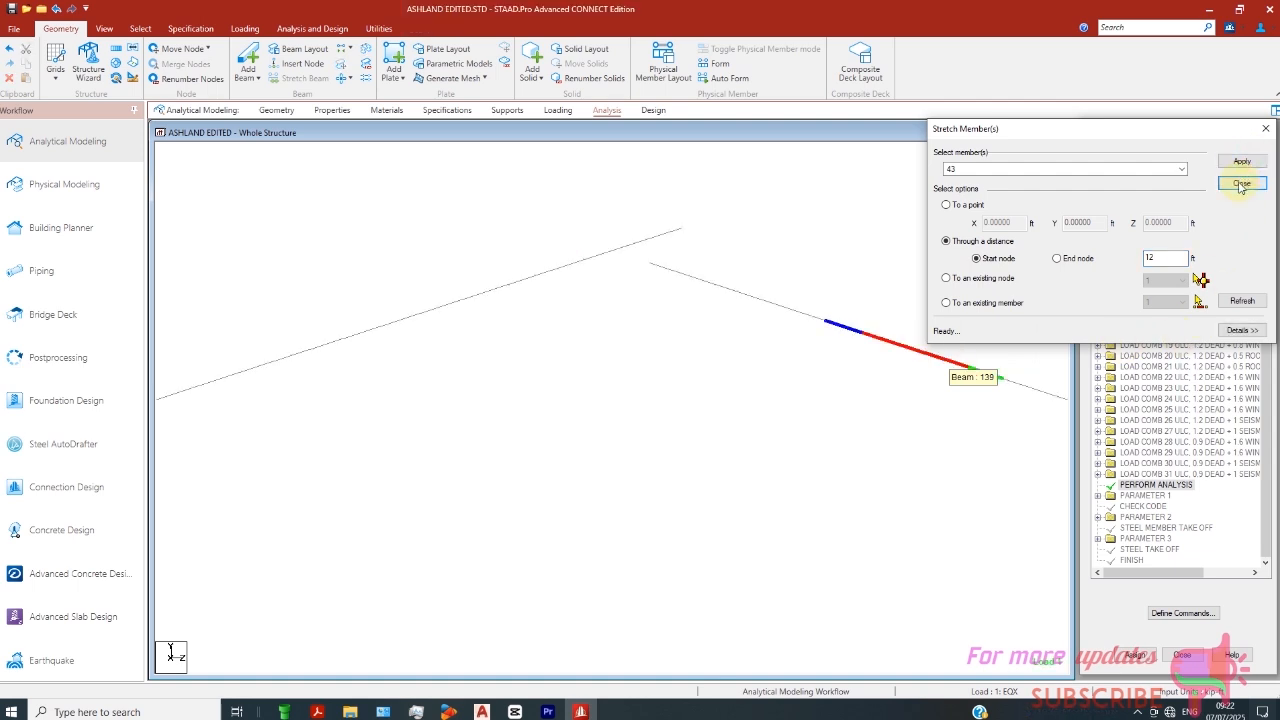
- Stretch the right rafter segment beside the ridge gap through a distance of 12 ft at its end node
{"action": "left_click", "coordinate": [716, 290]}
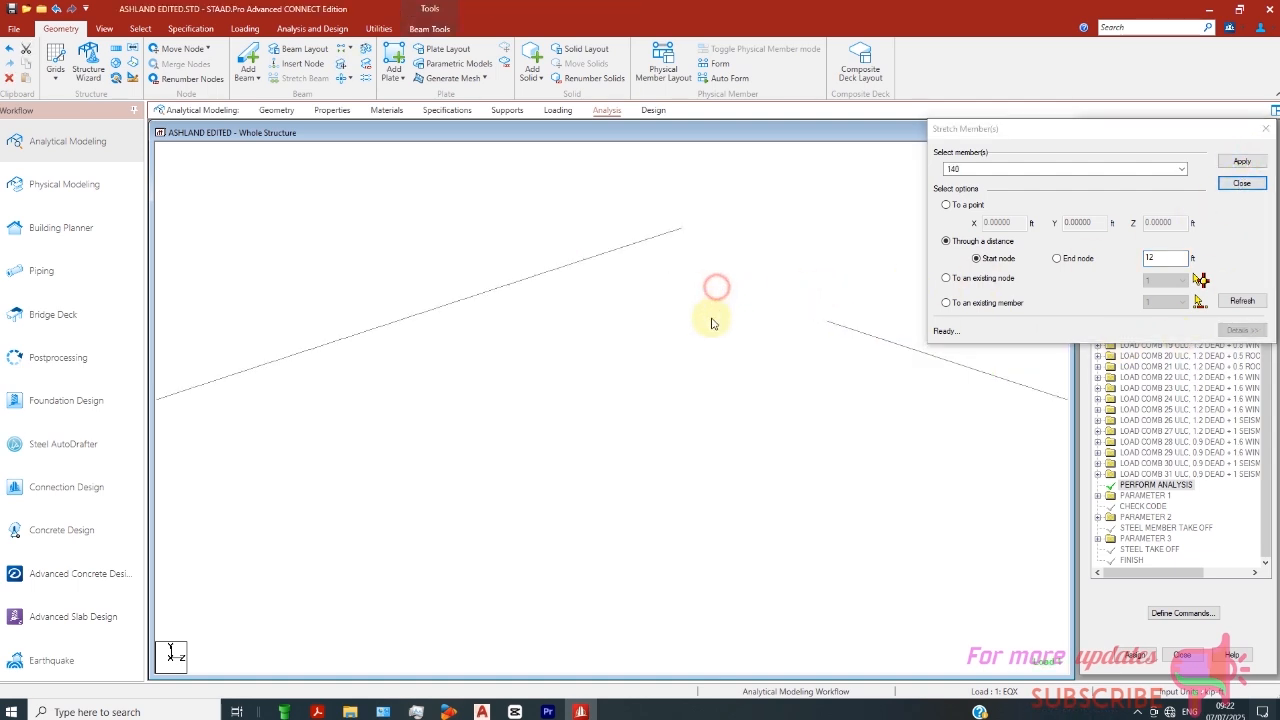
{"action": "left_click", "coordinate": [1060, 259]}
{"action": "left_click", "coordinate": [1242, 161]}
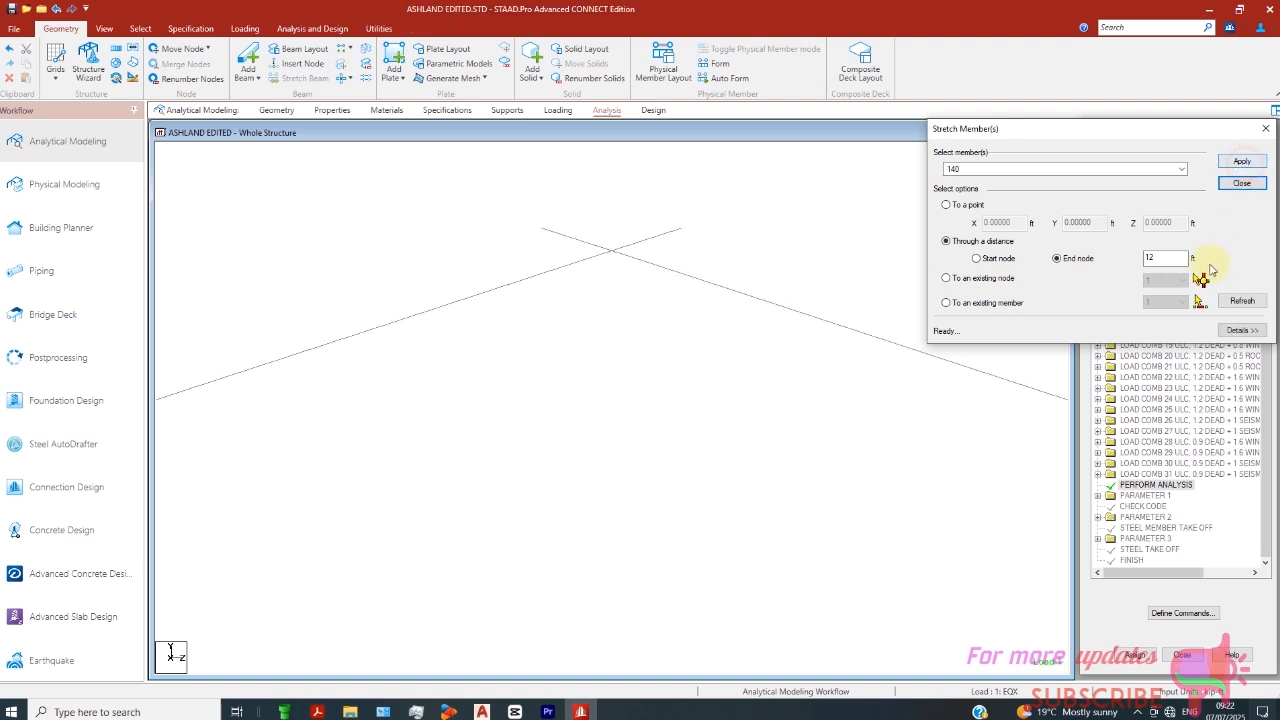
- Intersect the two crossing extension segments at the ridge so they split where they meet
{"action": "left_click", "coordinate": [614, 181]}
{"action": "left_click_drag", "start_coordinate": [572, 281], "coordinate": [573, 288]}
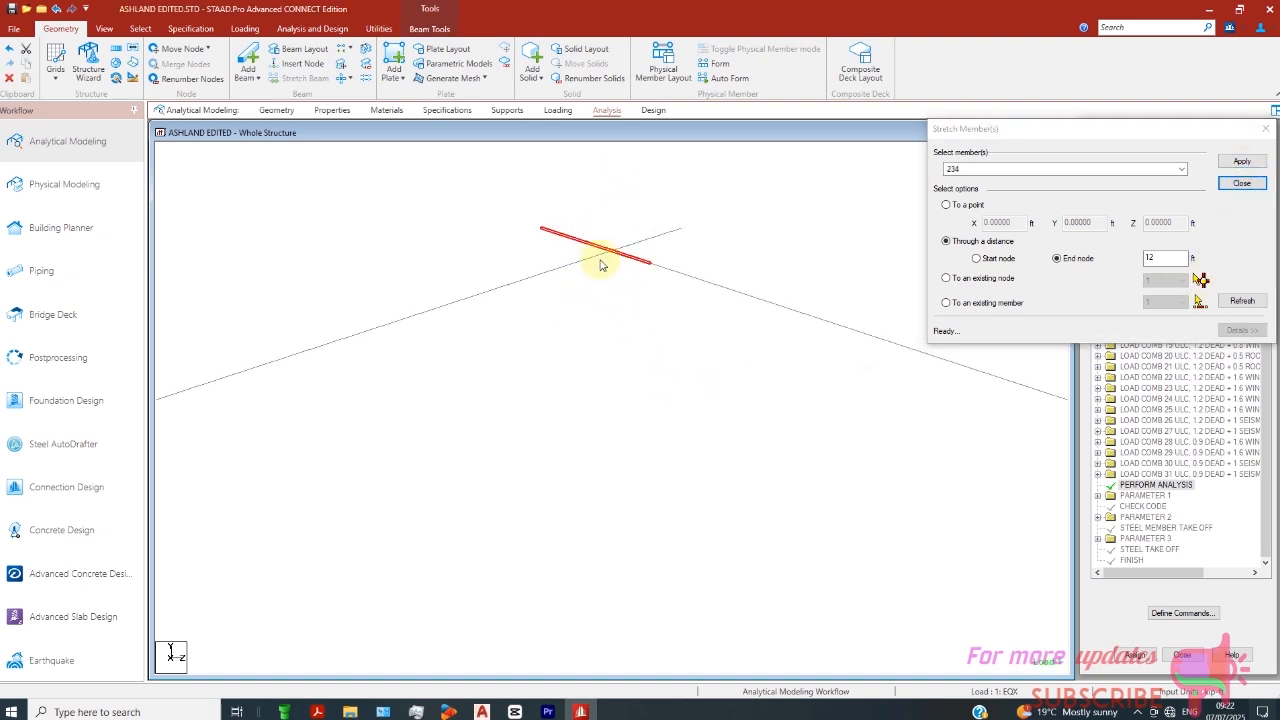
{"action": "left_click_drag", "start_coordinate": [648, 215], "coordinate": [573, 291]}
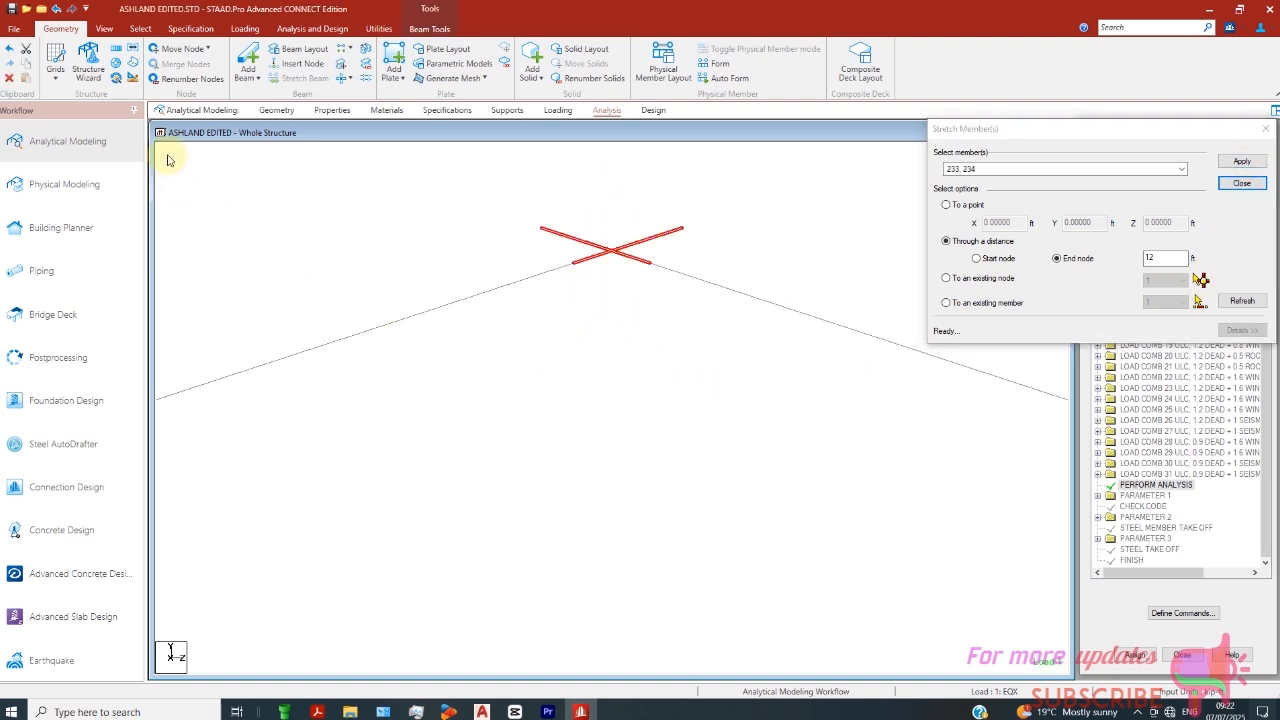
{"action": "left_click", "coordinate": [346, 78]}
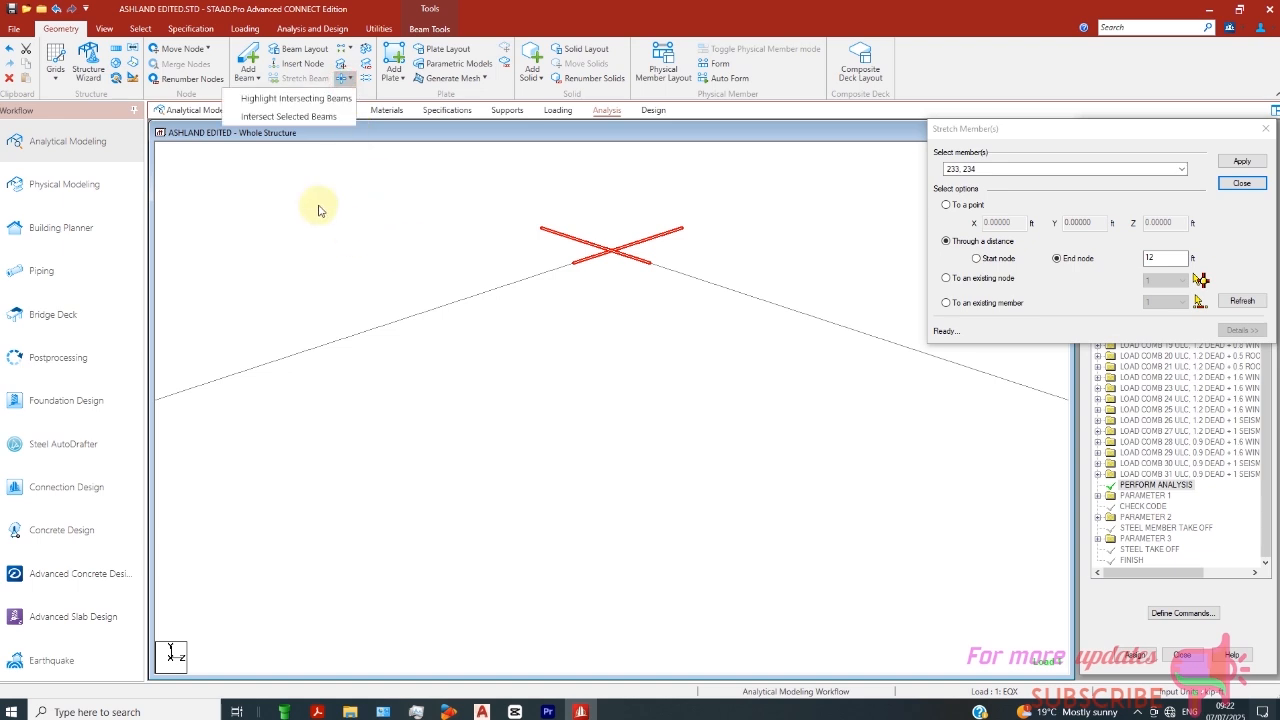
{"action": "left_click", "coordinate": [276, 120]}
{"action": "left_click", "coordinate": [584, 380]}
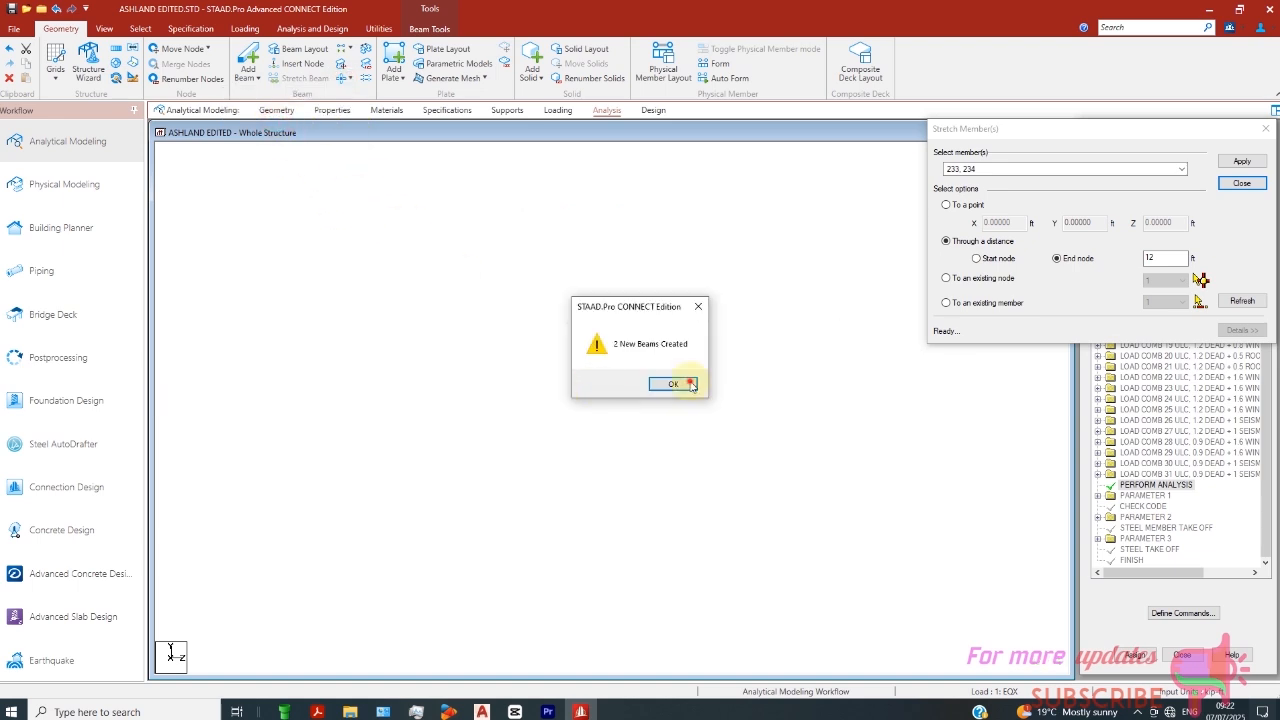
{"action": "left_click", "coordinate": [690, 386]}
- Delete the two overhanging stubs beyond the ridge intersection together with their orphan nodes
{"action": "left_click", "coordinate": [657, 238]}
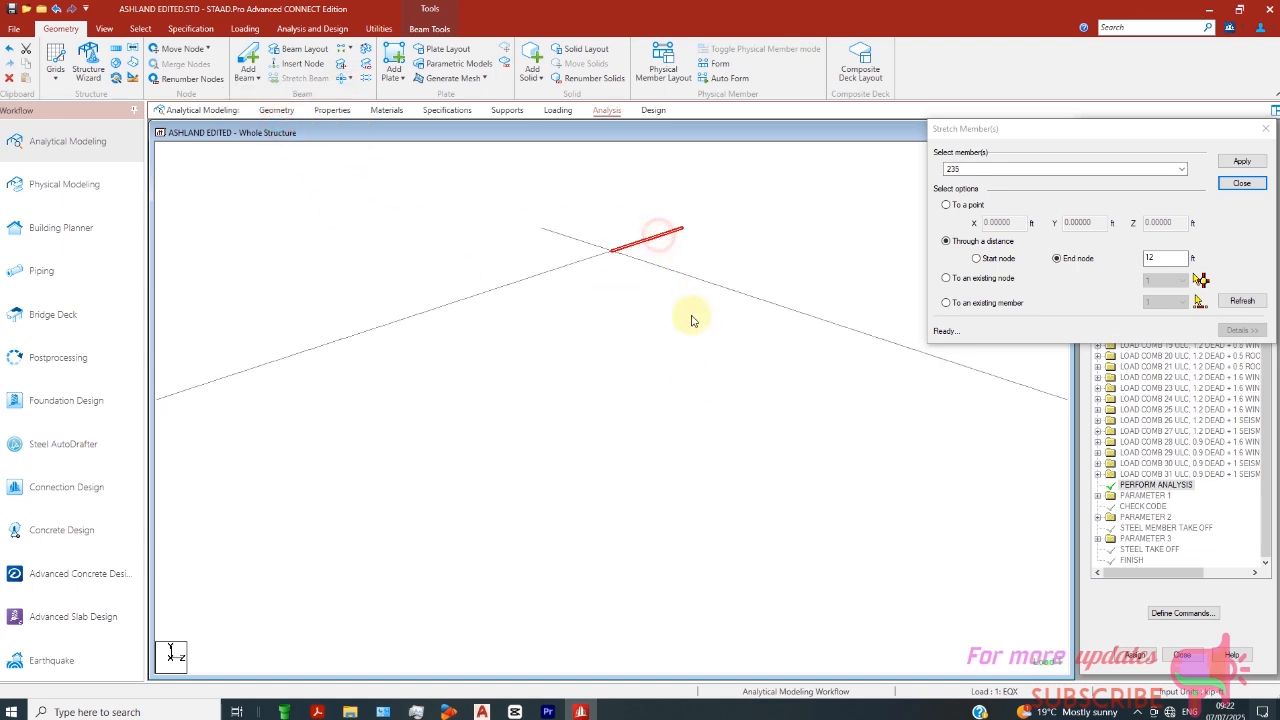
{"action": "key", "text": "Delete"}
{"action": "left_click", "coordinate": [676, 386]}
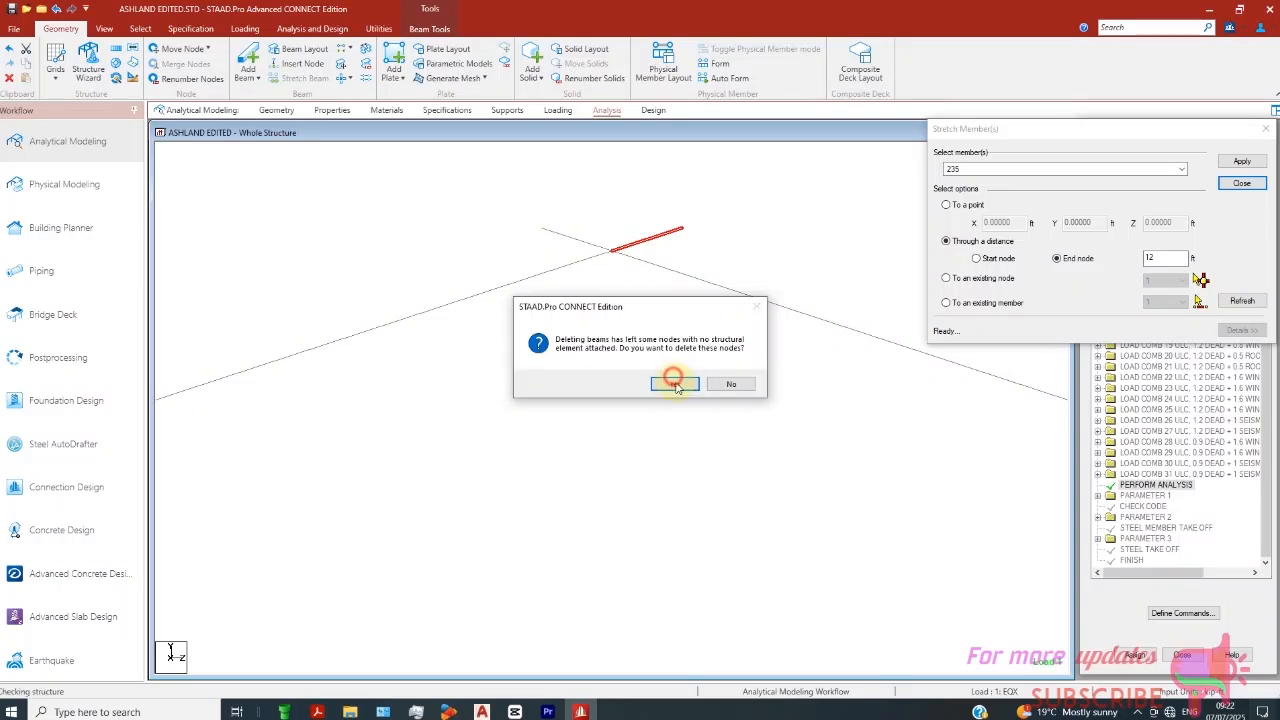
{"action": "left_click", "coordinate": [676, 386]}
{"action": "left_click", "coordinate": [591, 243]}
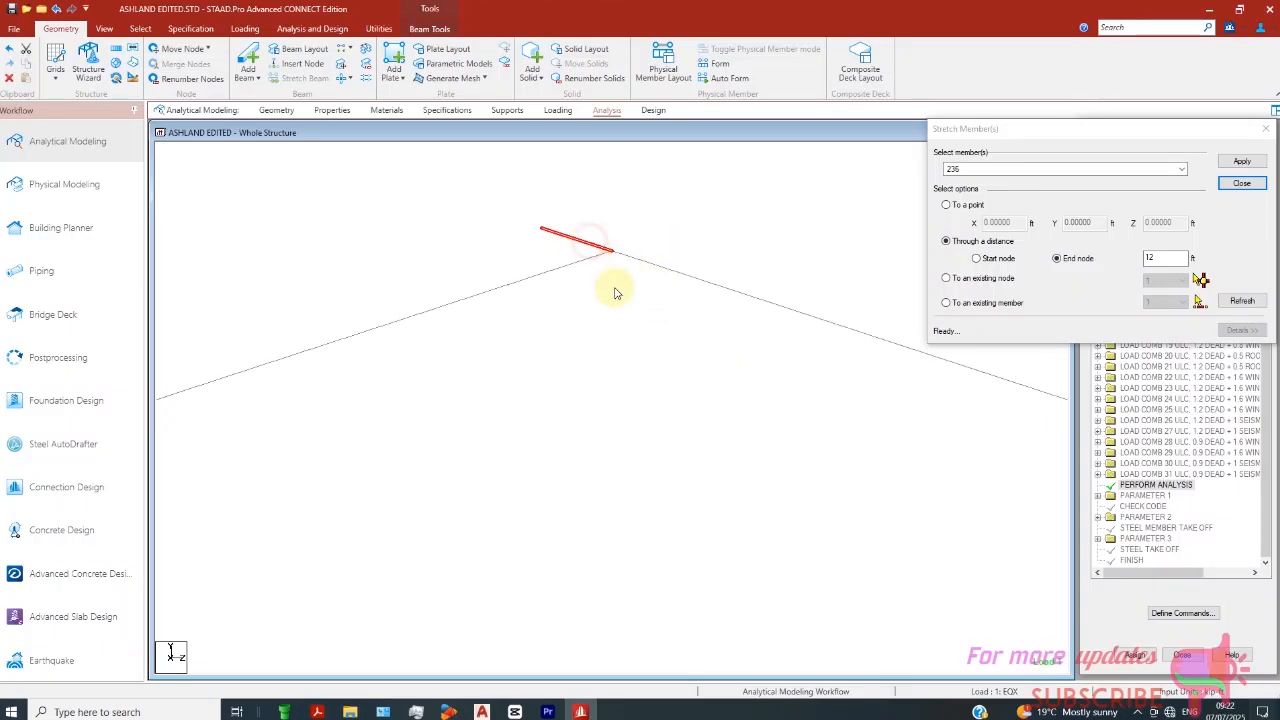
{"action": "left_click", "coordinate": [12, 84]}
{"action": "left_click", "coordinate": [660, 385]}
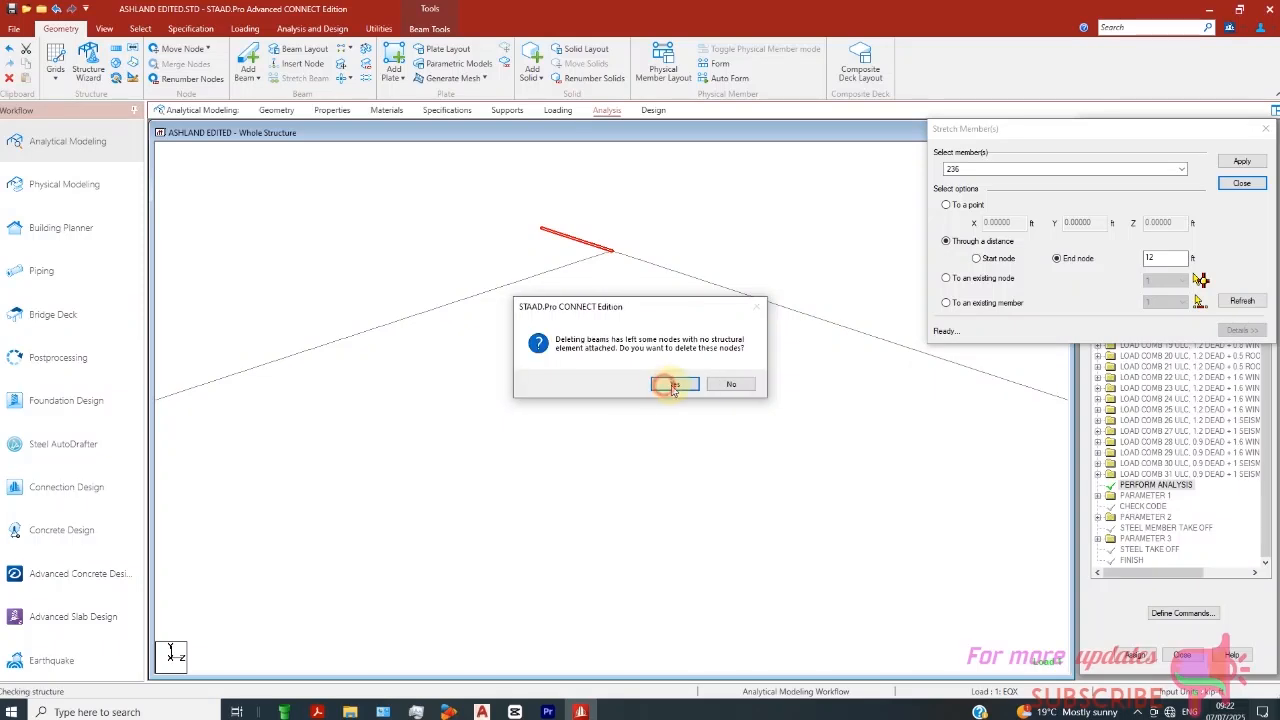
{"action": "left_click", "coordinate": [672, 385]}
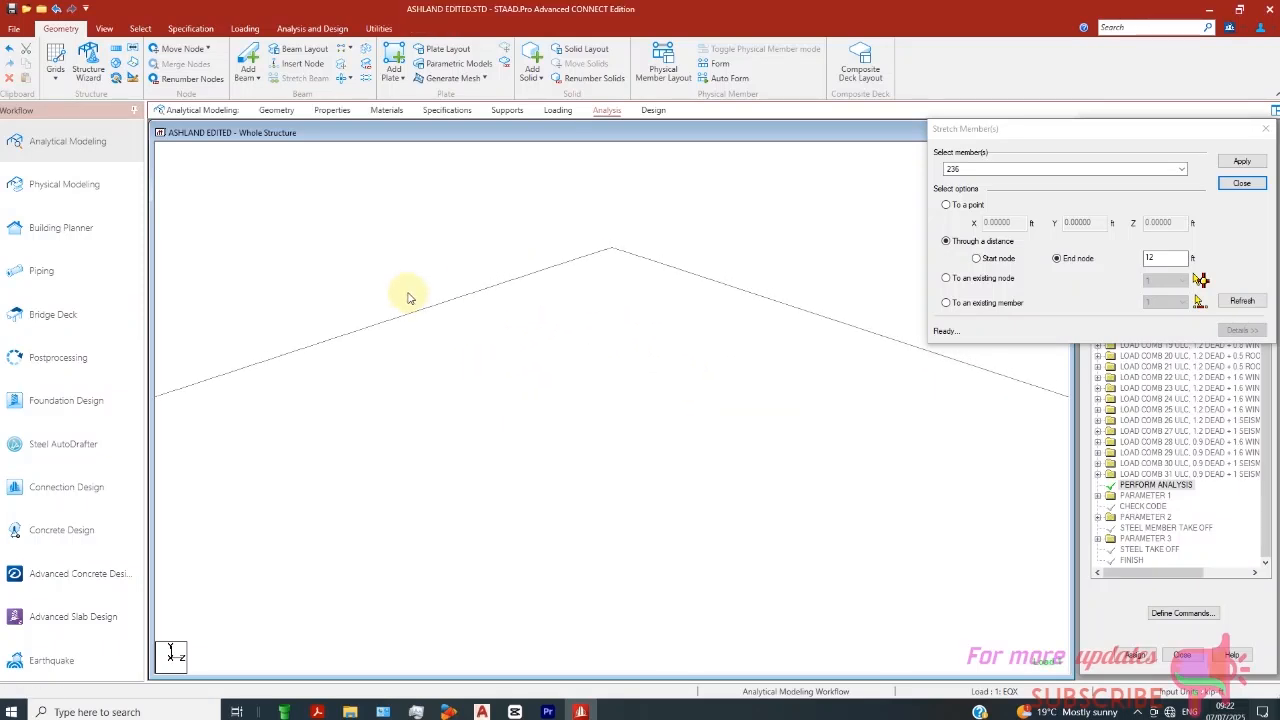
- Redisplay the whole structure, isolate the middle frame of the front elevation's cross-braced bays and show it in side view
{"action": "left_click", "coordinate": [104, 28]}
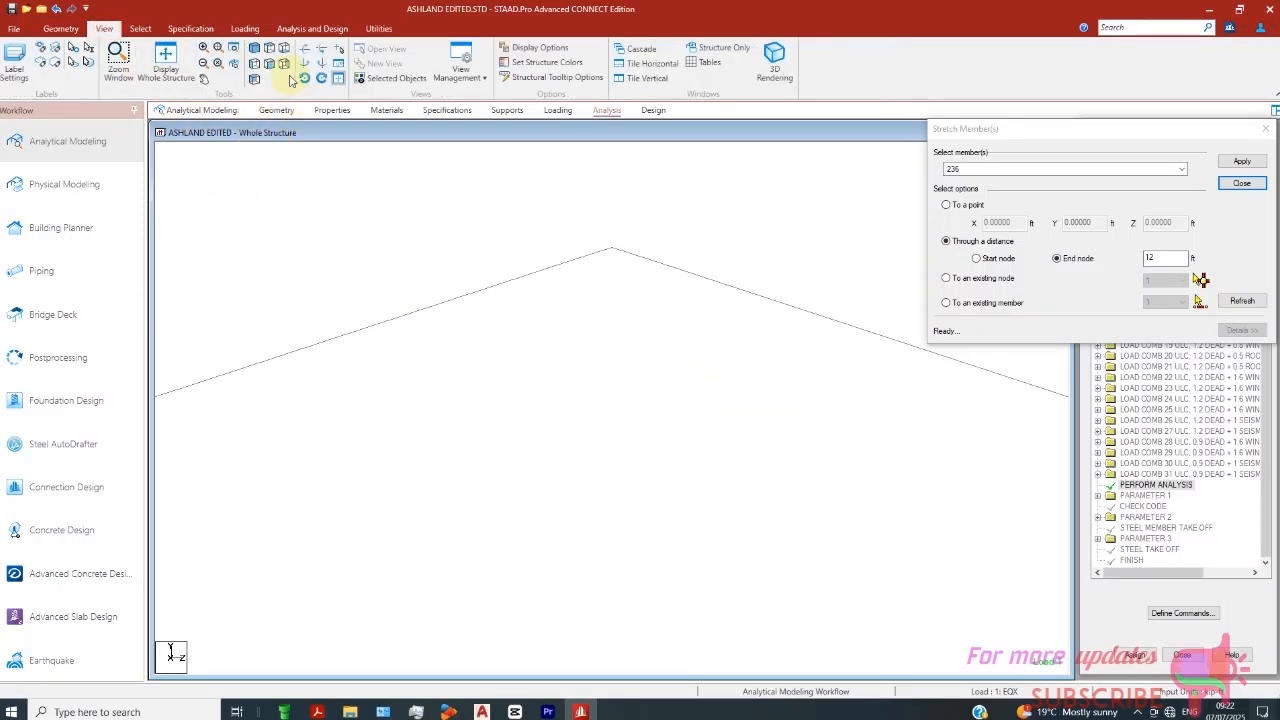
{"action": "left_click", "coordinate": [198, 76]}
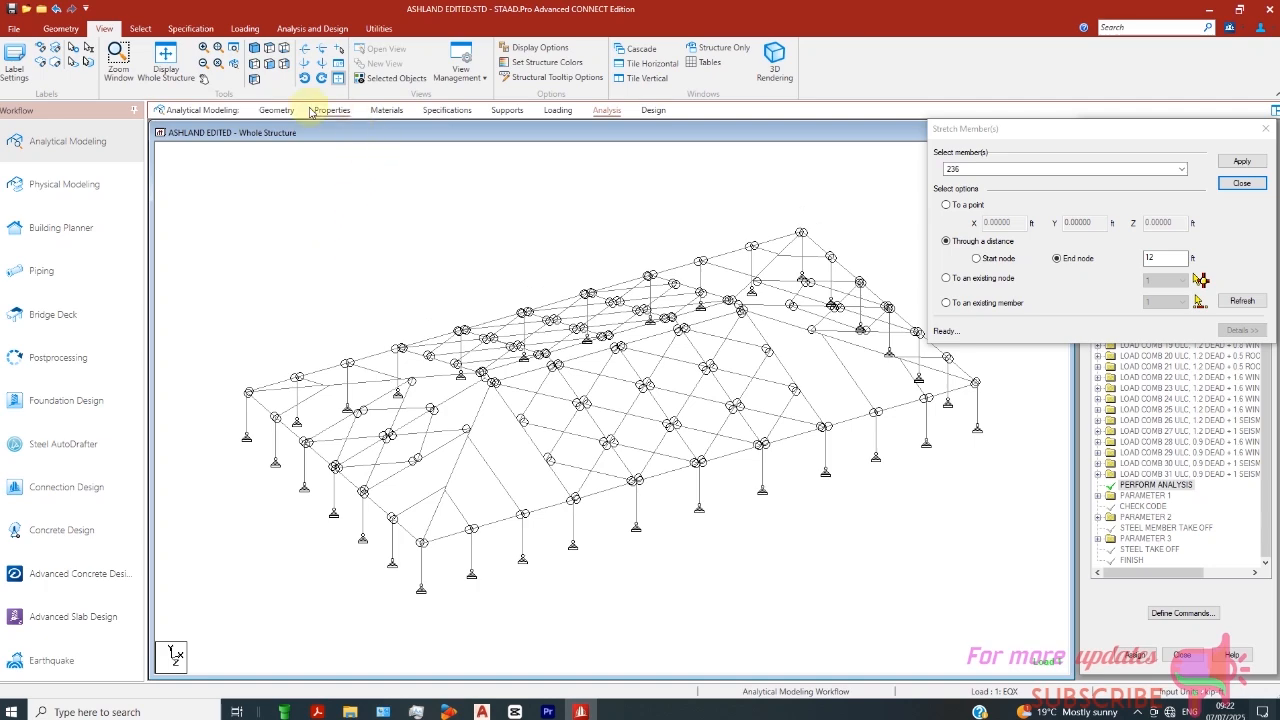
{"action": "left_click", "coordinate": [275, 68]}
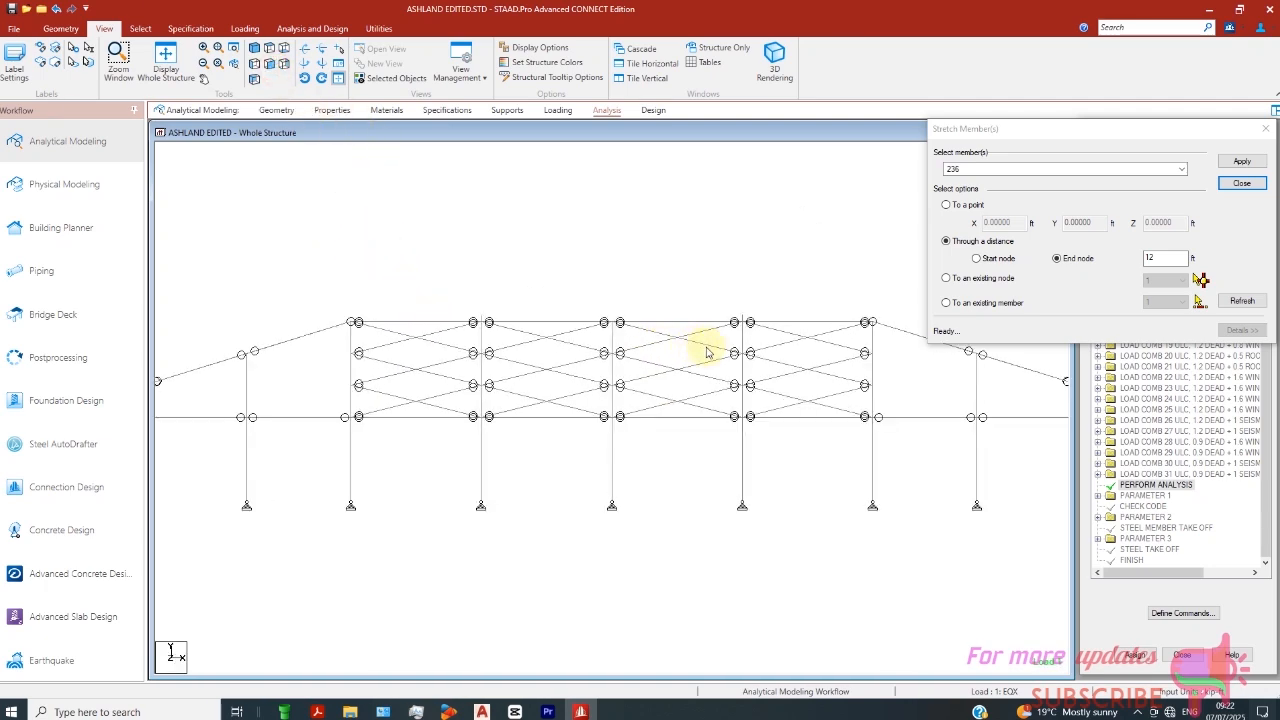
{"action": "left_click_drag", "start_coordinate": [591, 253], "coordinate": [638, 458]}
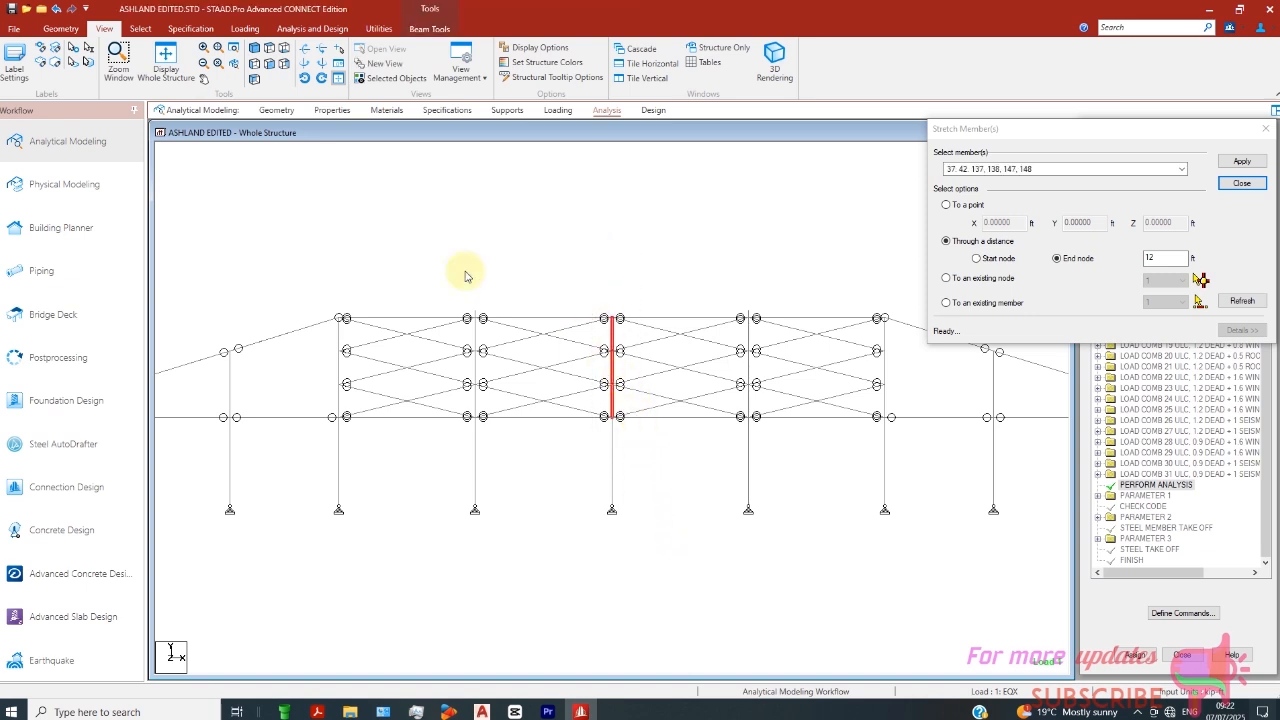
{"action": "left_click", "coordinate": [400, 80]}
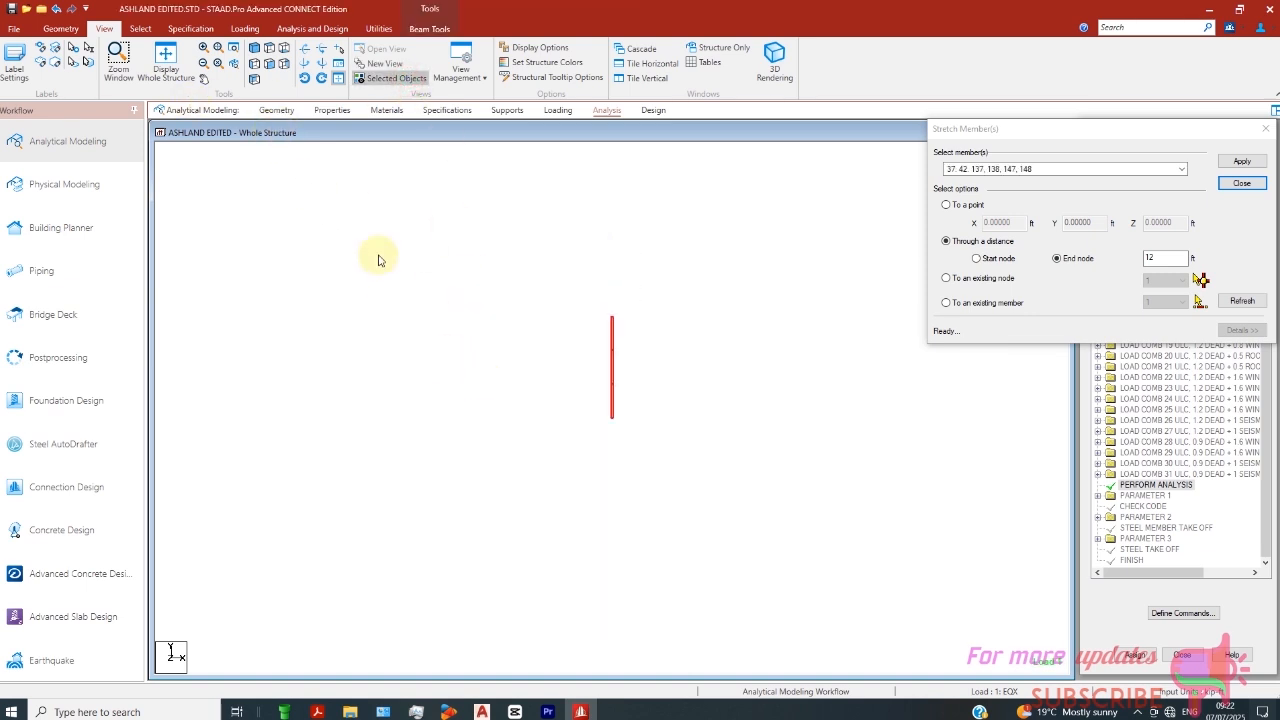
{"action": "left_click", "coordinate": [580, 292]}
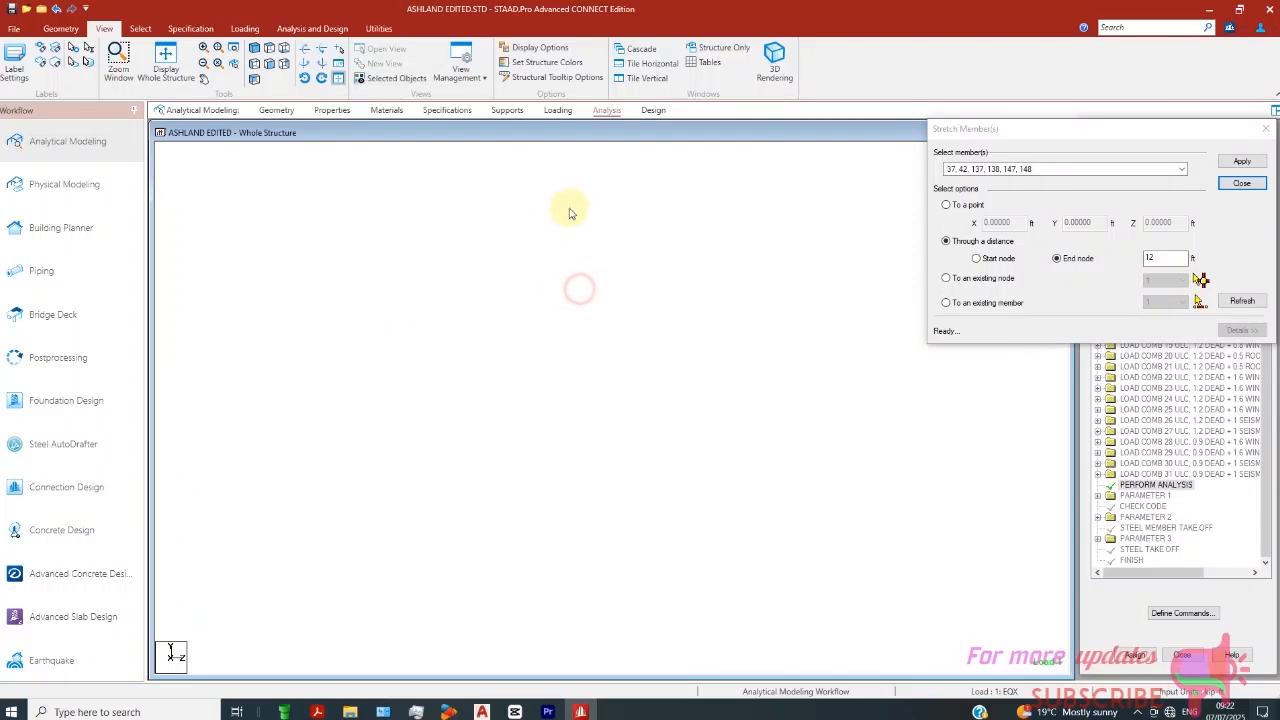
{"action": "left_click_drag", "start_coordinate": [583, 201], "coordinate": [540, 297]}
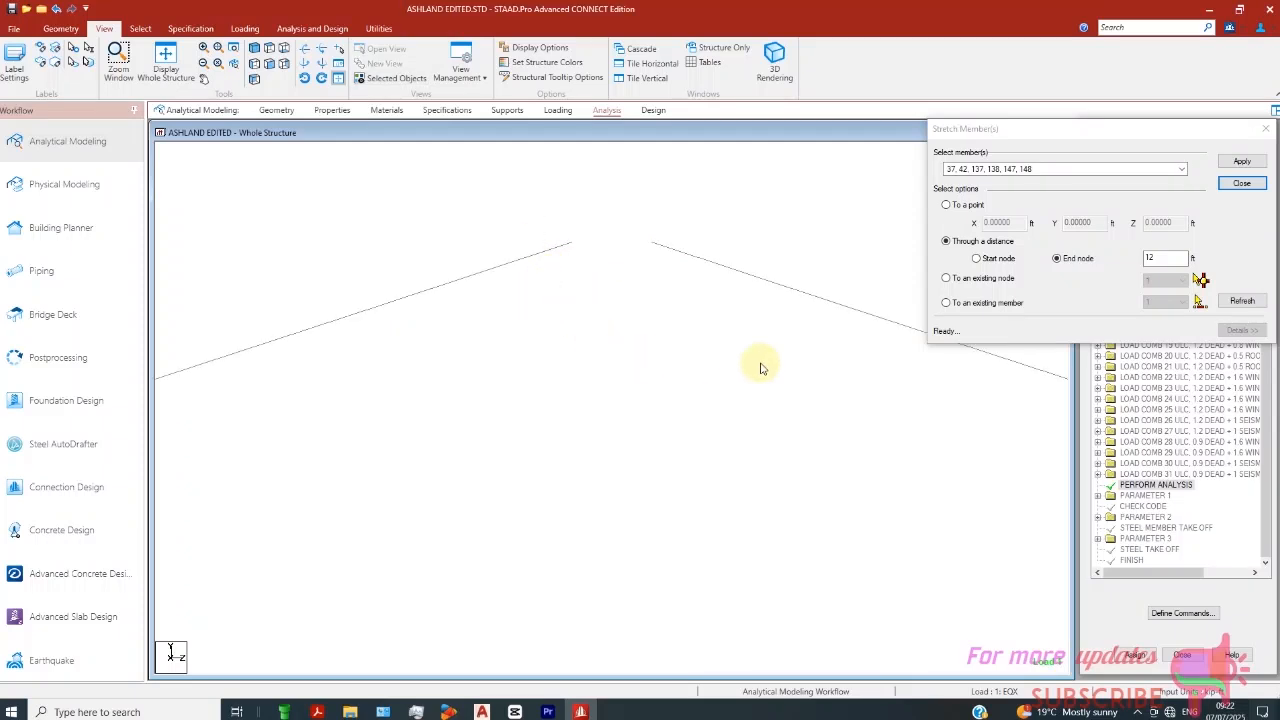
- Stretch the left ridge rafter segment through 12 ft at its start node and the right one through 12 ft at its end node
{"action": "left_click", "coordinate": [533, 255]}
{"action": "left_click", "coordinate": [976, 259]}
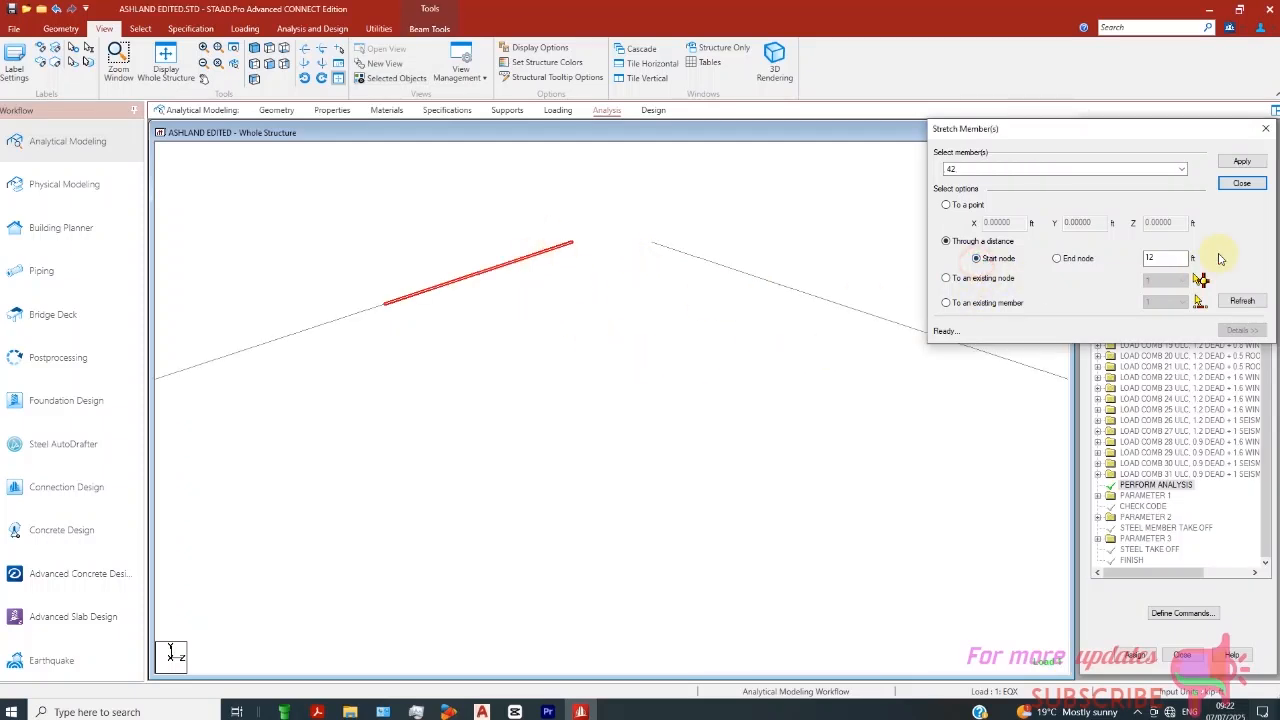
{"action": "left_click", "coordinate": [1246, 165]}
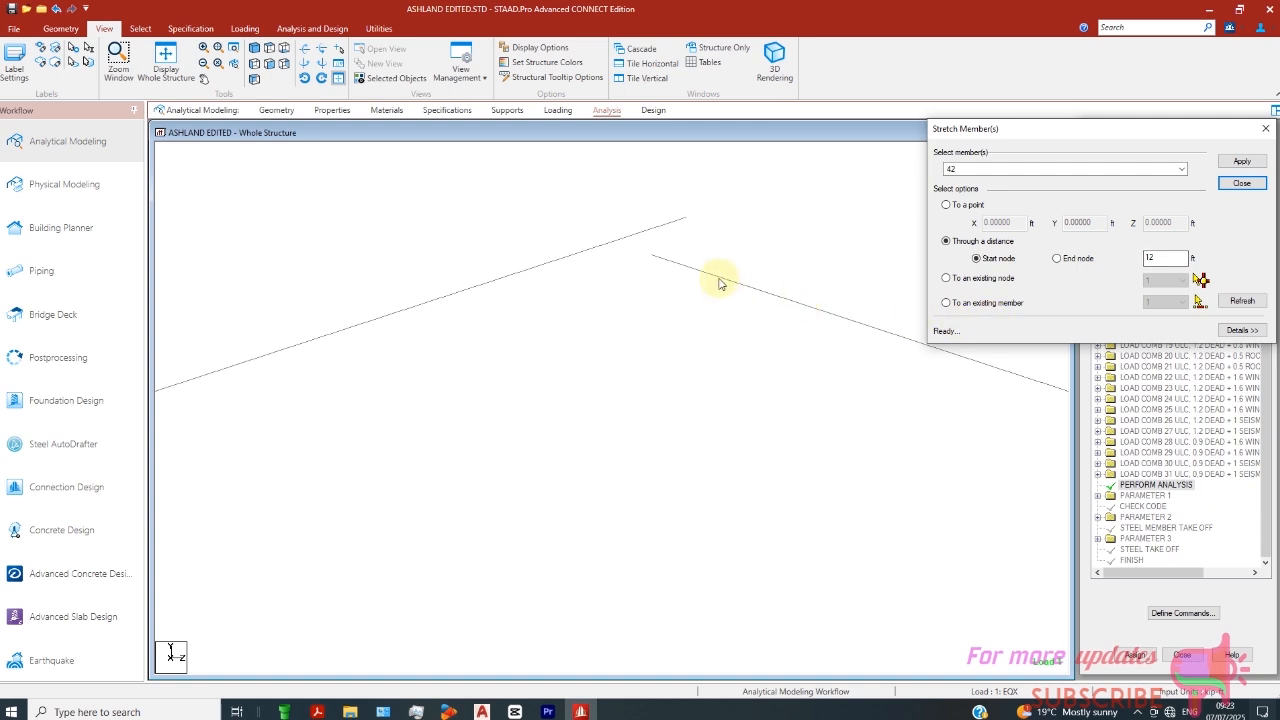
{"action": "left_click", "coordinate": [714, 276]}
{"action": "left_click", "coordinate": [1058, 260]}
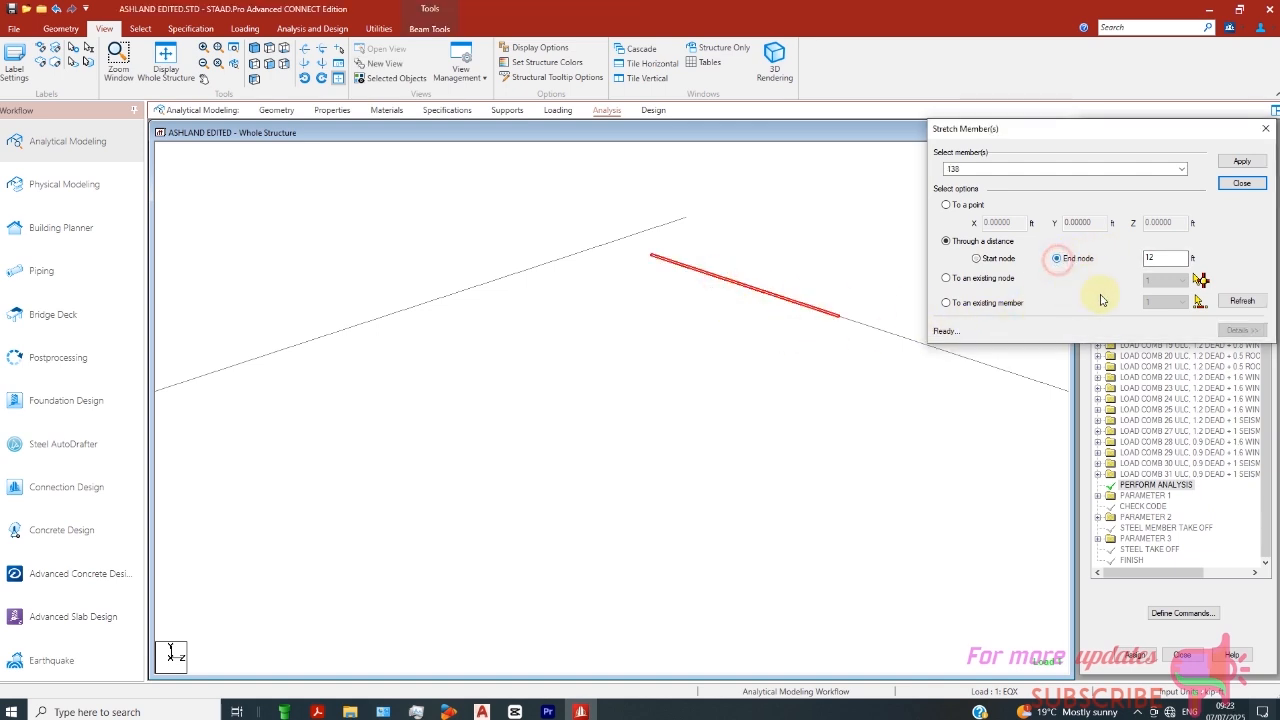
{"action": "left_click", "coordinate": [1242, 162]}
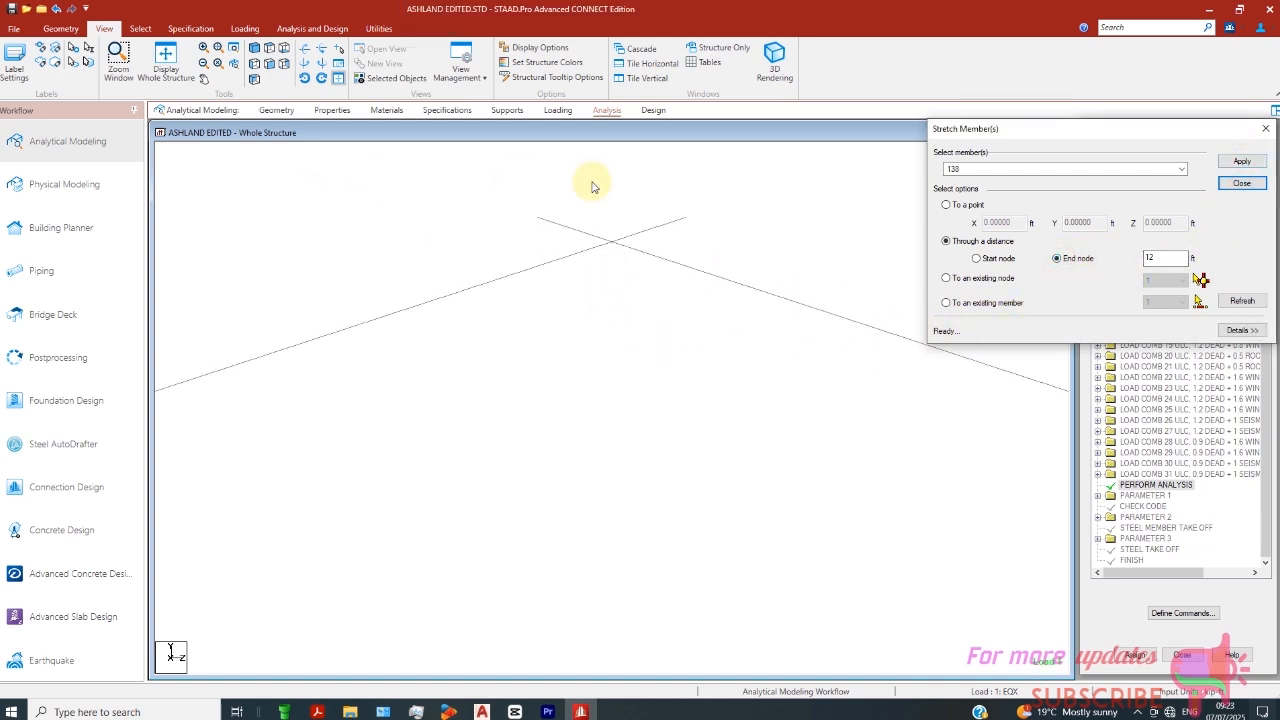
- Intersect the two crossing extension segments at the middle frame's ridge
{"action": "left_click", "coordinate": [676, 181]}
{"action": "left_click_drag", "start_coordinate": [585, 252], "coordinate": [573, 276]}
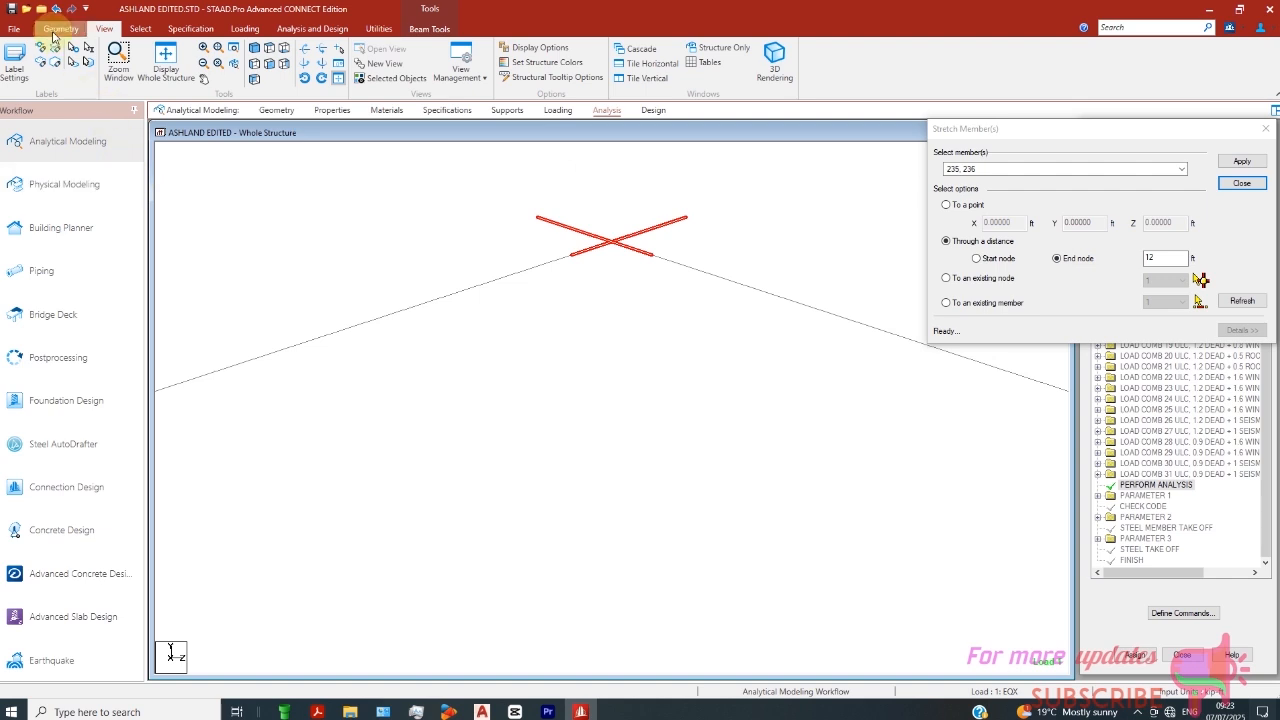
{"action": "left_click", "coordinate": [54, 31]}
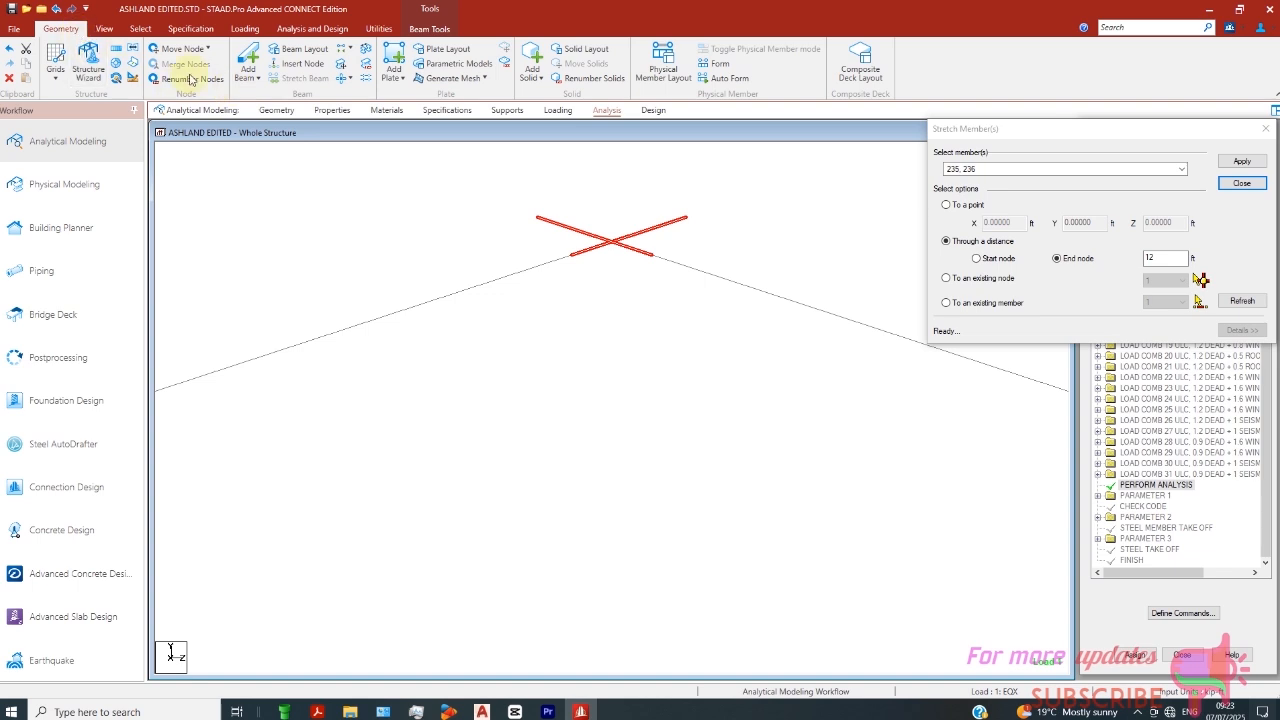
{"action": "left_click", "coordinate": [347, 80]}
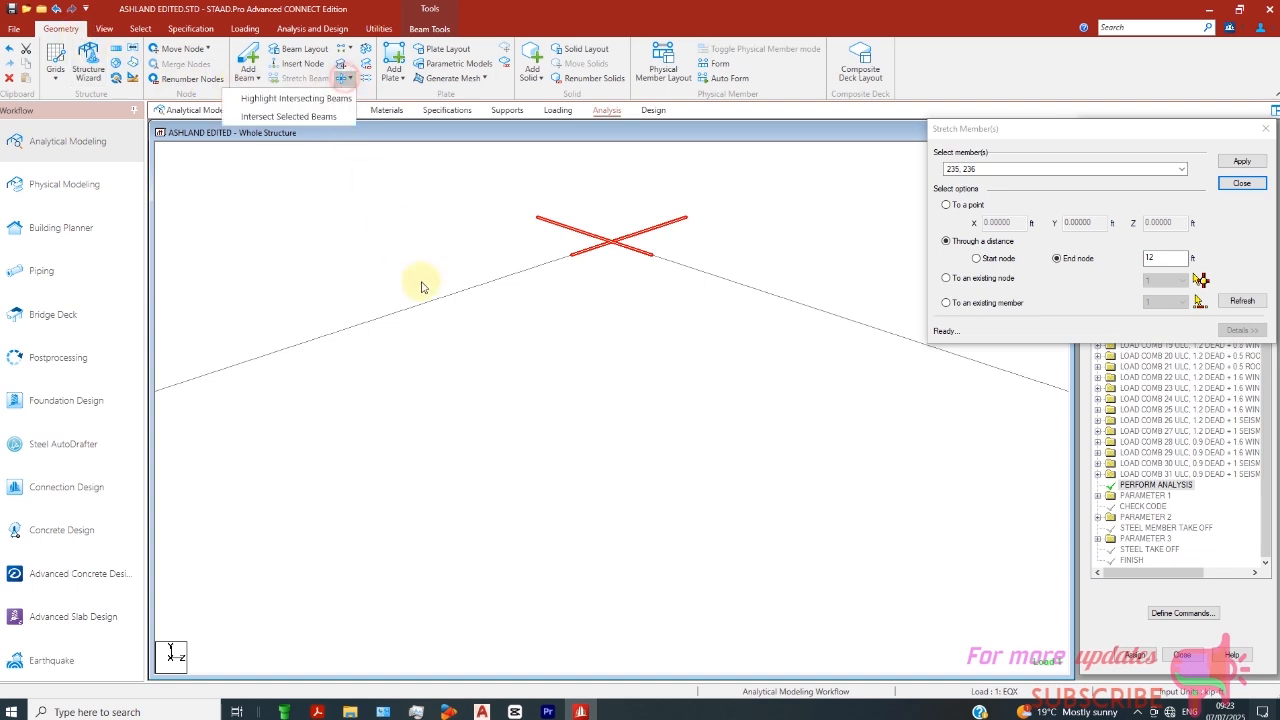
{"action": "left_click", "coordinate": [295, 115]}
{"action": "left_click", "coordinate": [594, 389]}
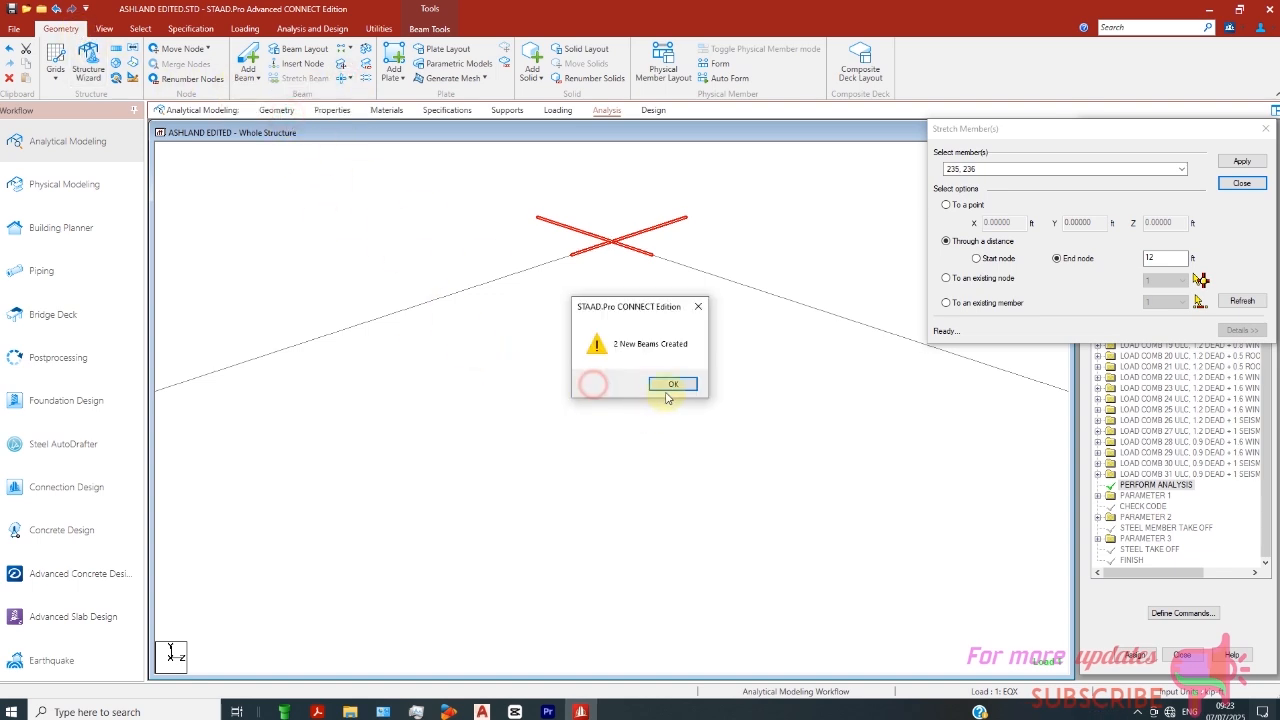
{"action": "left_click", "coordinate": [668, 384]}
- Delete both overhanging stubs at the middle frame's ridge along with their unattached nodes
{"action": "left_click", "coordinate": [670, 234]}
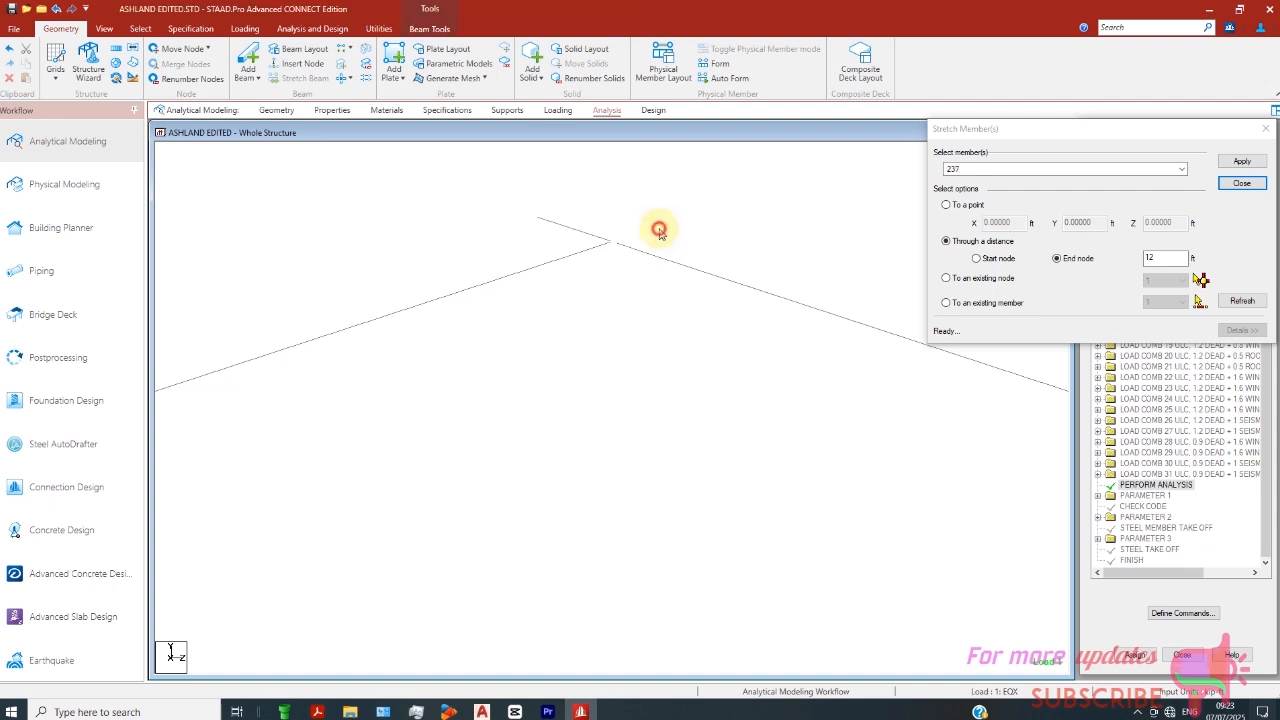
{"action": "left_click", "coordinate": [657, 224]}
{"action": "key", "text": "Delete"}
{"action": "left_click", "coordinate": [677, 384]}
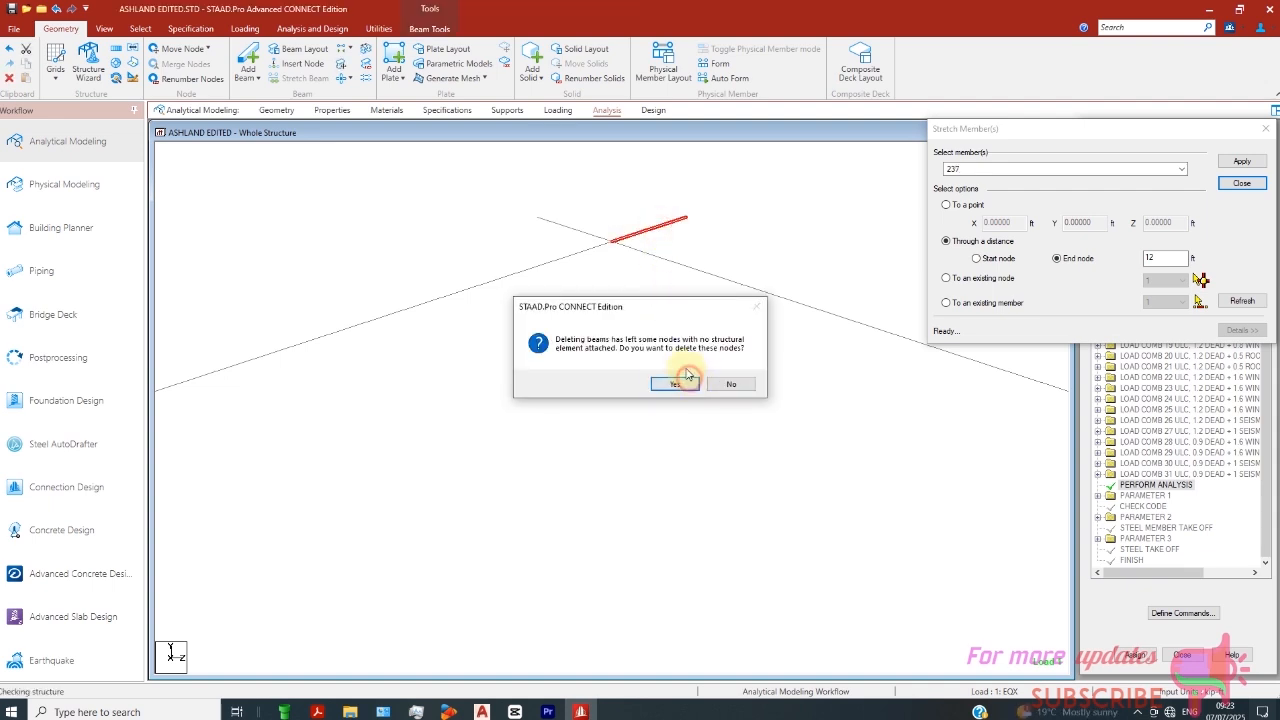
{"action": "left_click", "coordinate": [676, 382]}
{"action": "left_click", "coordinate": [574, 232]}
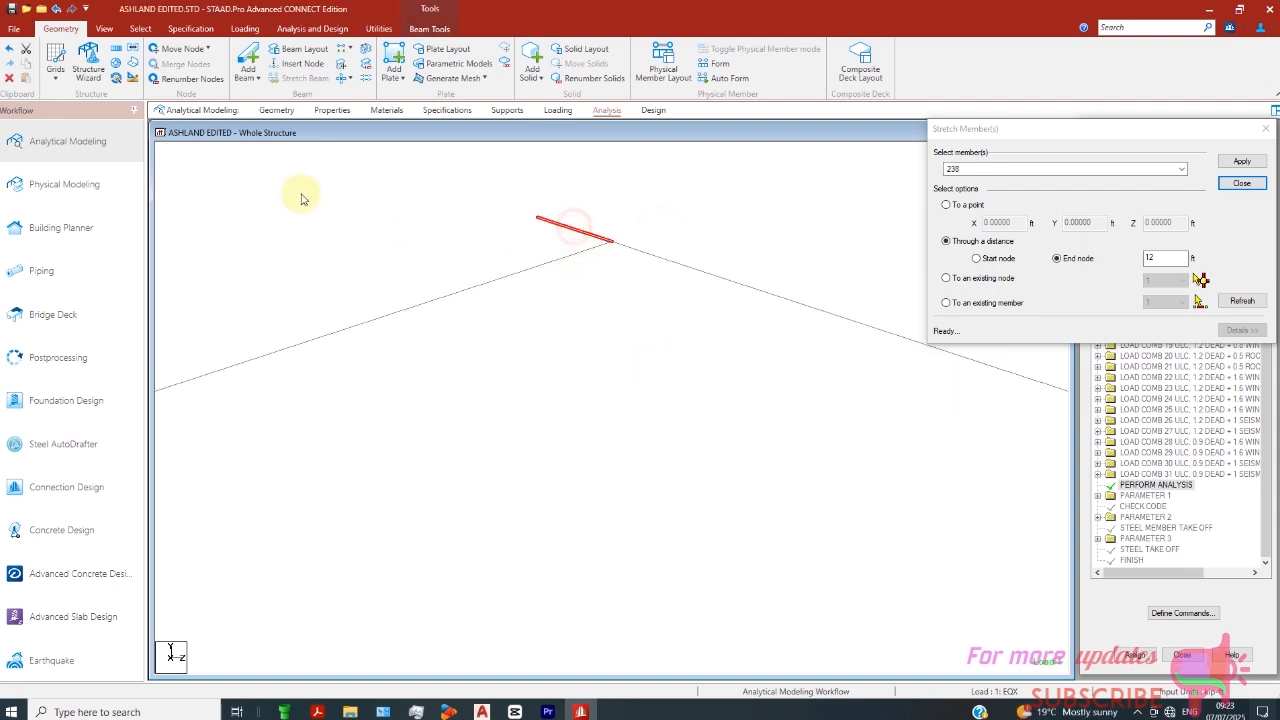
{"action": "left_click", "coordinate": [10, 80]}
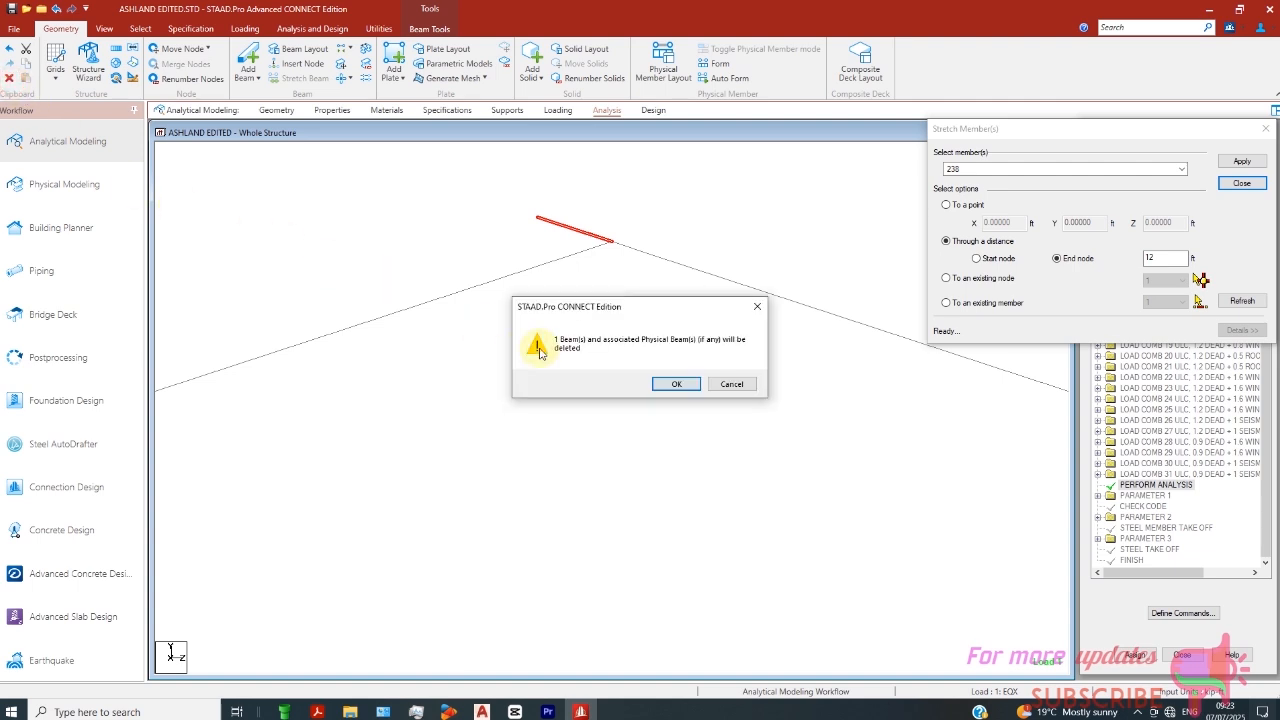
{"action": "left_click", "coordinate": [674, 385]}
{"action": "left_click", "coordinate": [672, 381]}
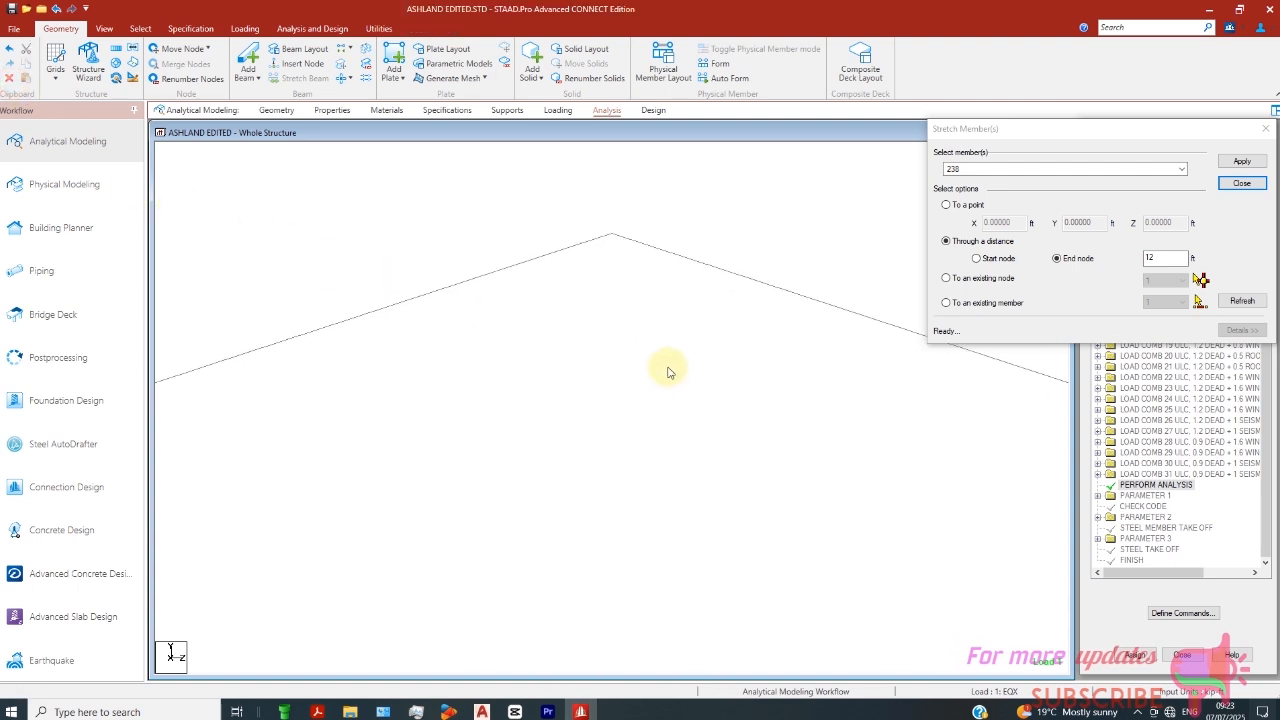
- Redisplay the whole structure, isolate the frame at the left end of the front elevation's cross-braced bays and show it in side view
{"action": "left_click", "coordinate": [105, 28]}
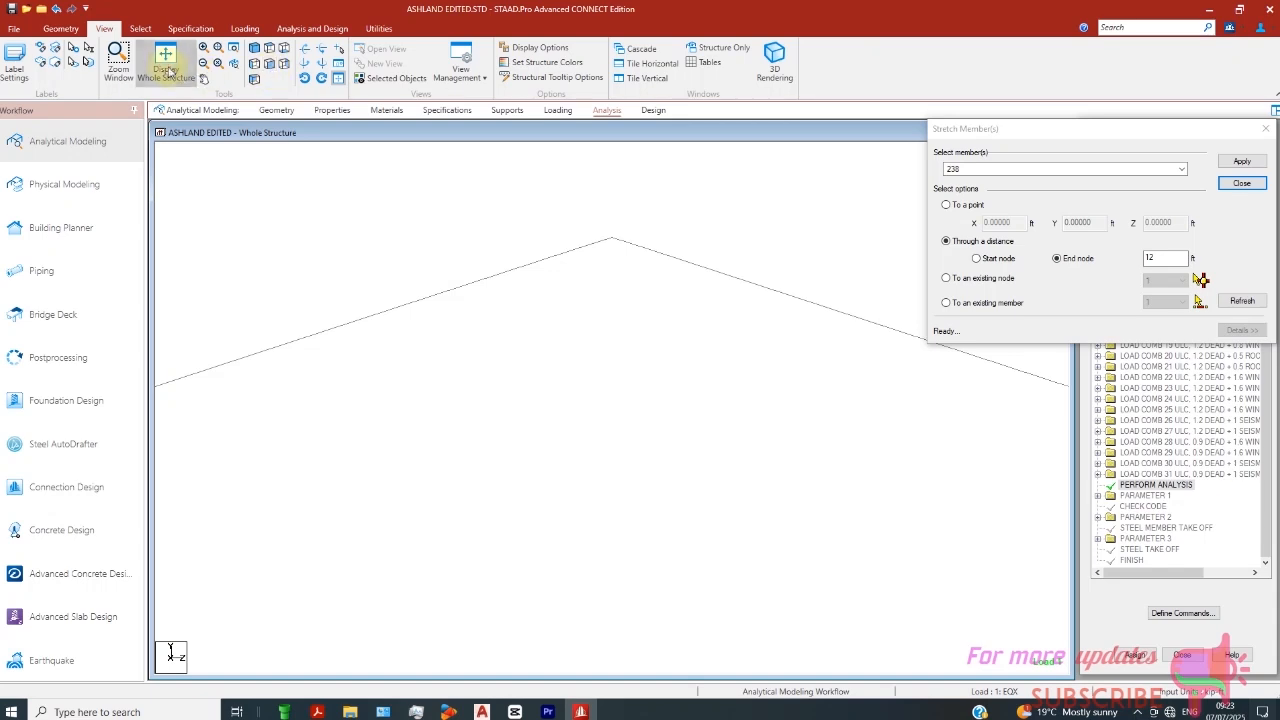
{"action": "left_click", "coordinate": [166, 62]}
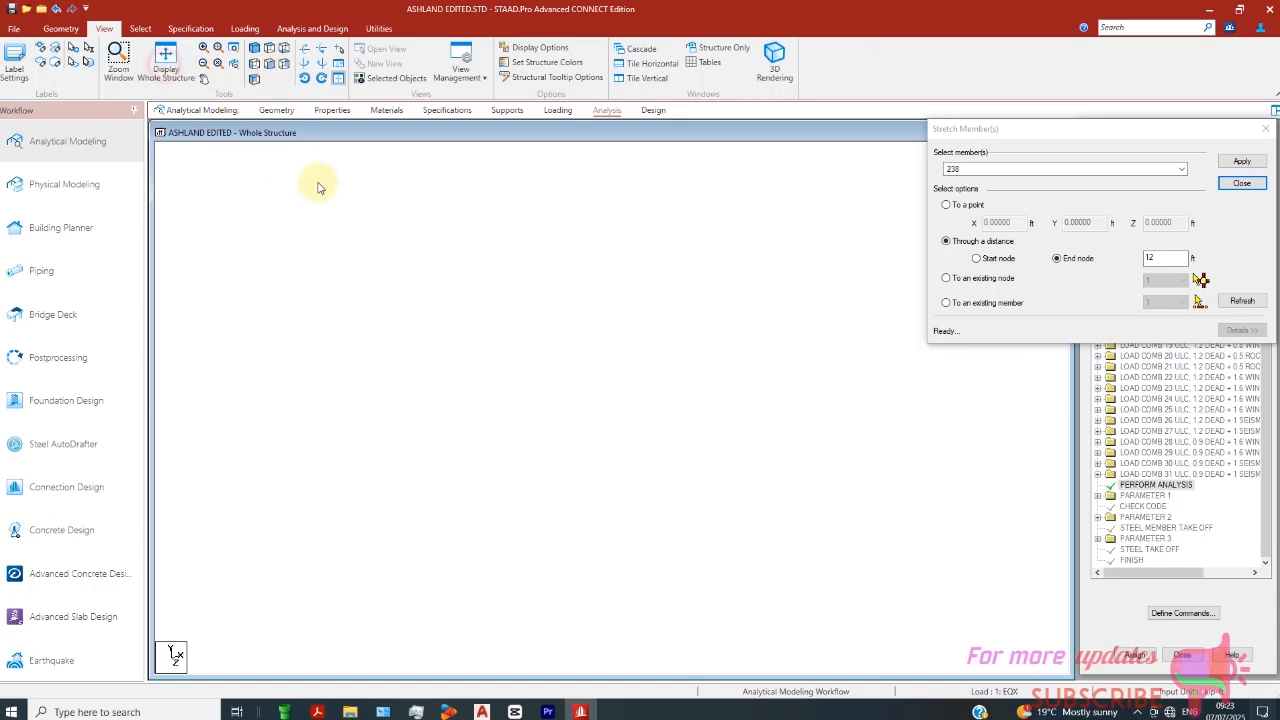
{"action": "left_click", "coordinate": [257, 50]}
{"action": "scroll", "coordinate": [668, 428], "scroll_direction": "up", "scroll_amount": 1}
{"action": "scroll", "coordinate": [668, 430], "scroll_direction": "up", "scroll_amount": 2}
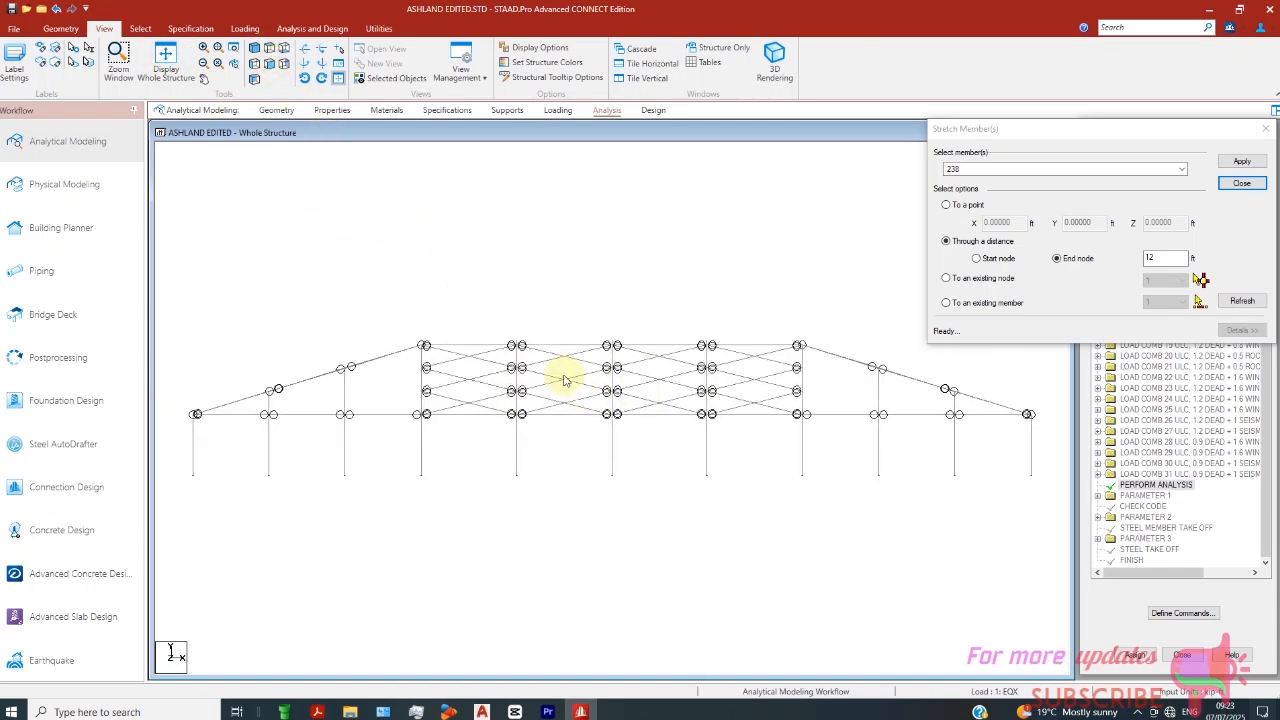
{"action": "left_click_drag", "start_coordinate": [394, 288], "coordinate": [424, 432]}
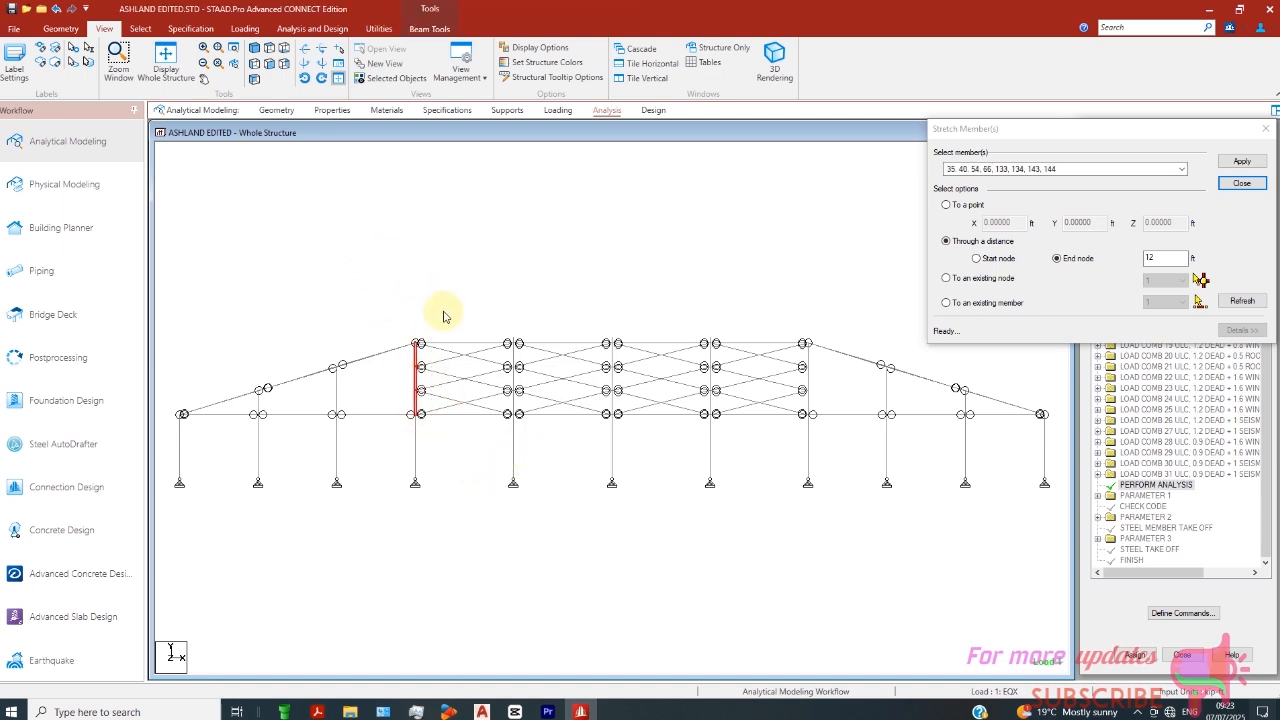
{"action": "scroll", "coordinate": [420, 345], "scroll_direction": "up", "scroll_amount": 1}
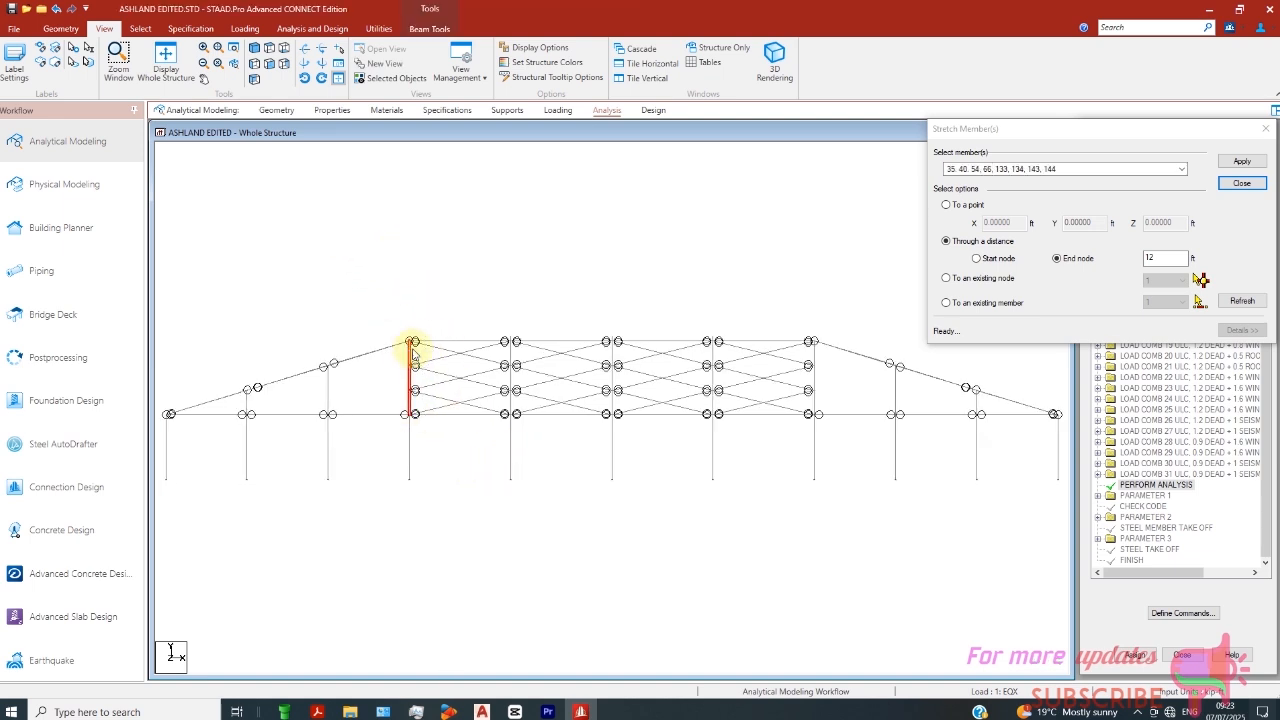
{"action": "left_click", "coordinate": [389, 79]}
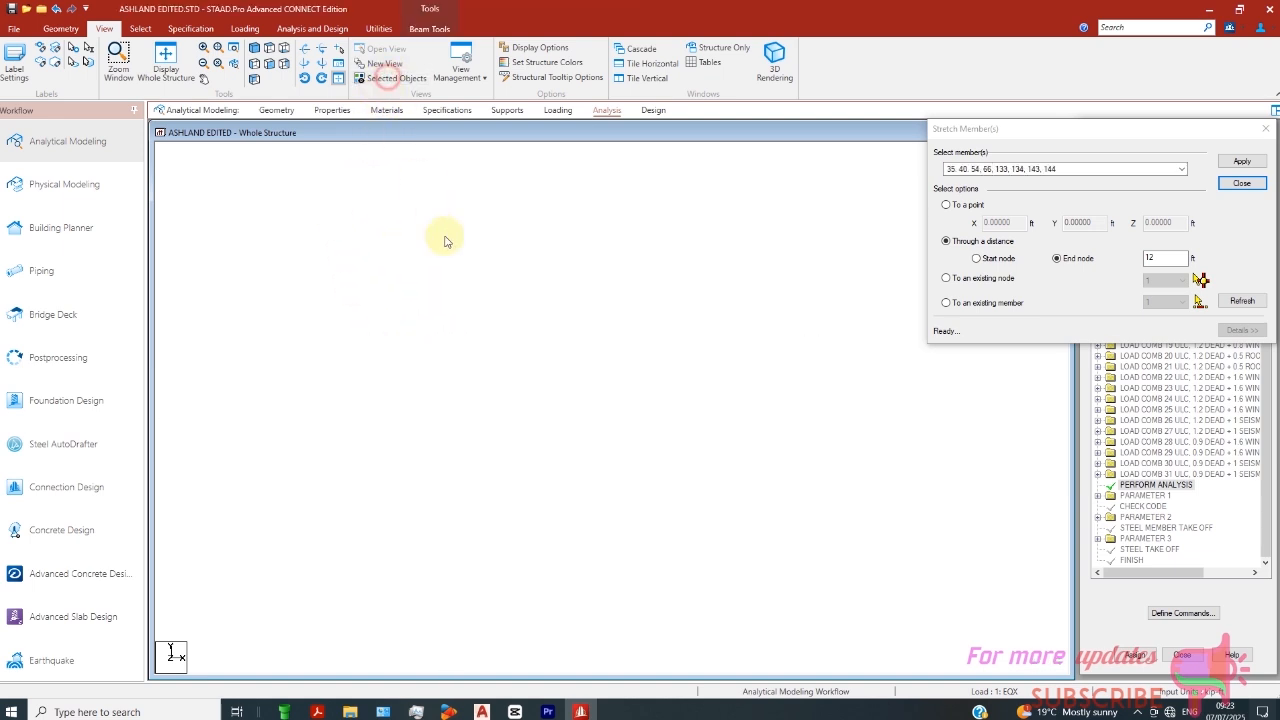
{"action": "left_click", "coordinate": [258, 68]}
{"action": "left_click", "coordinate": [597, 352]}
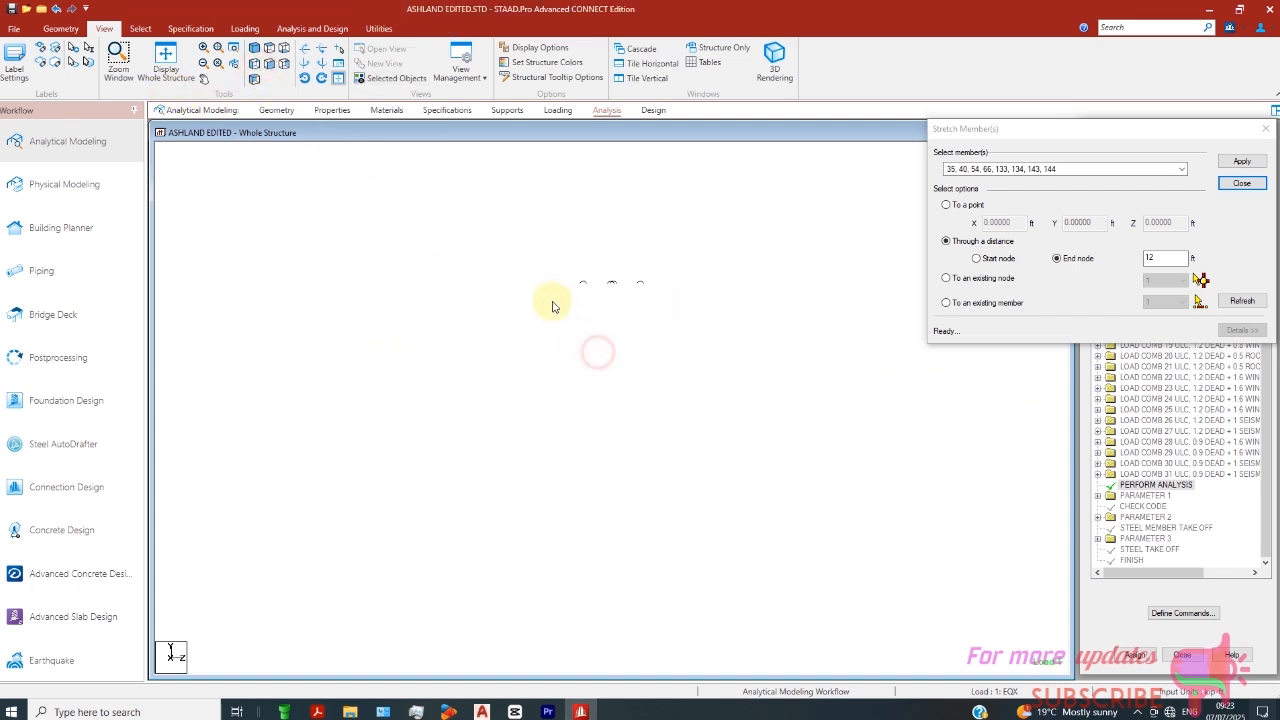
- Try to stretch the left ridge rafter segment of the isolated frame through 12 ft at its start node
{"action": "left_click", "coordinate": [547, 300]}
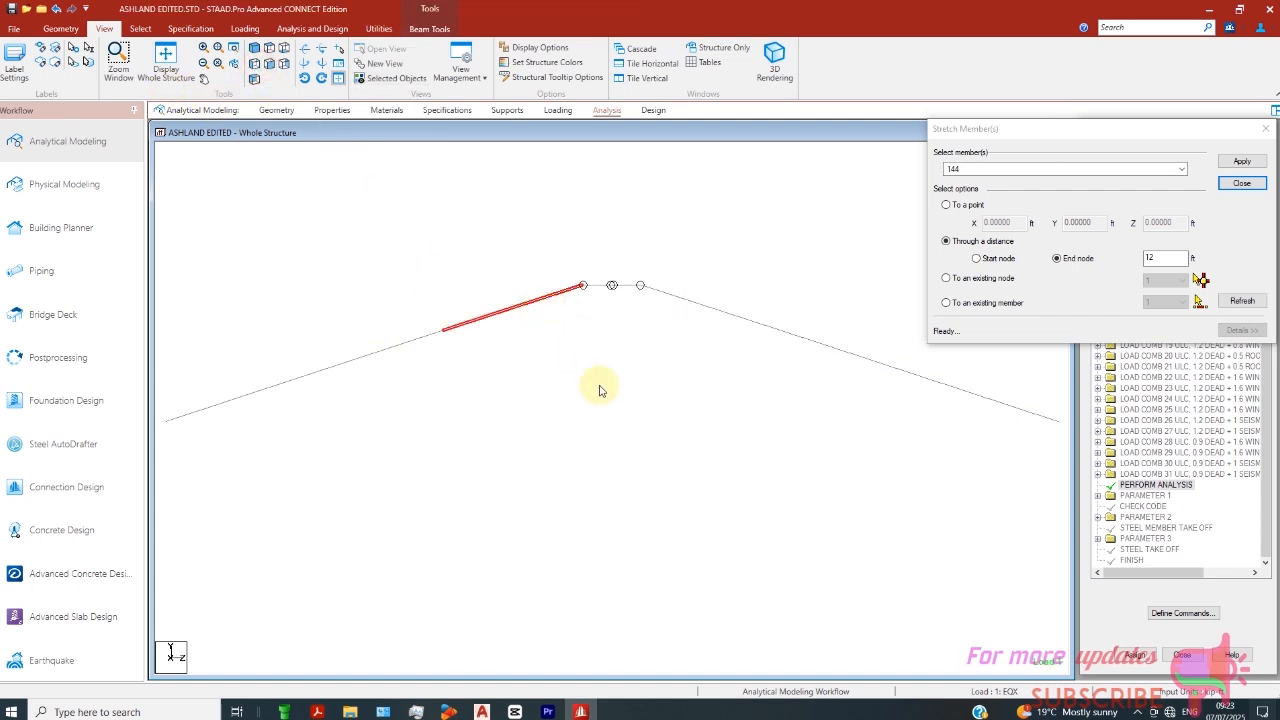
{"action": "left_click", "coordinate": [976, 263]}
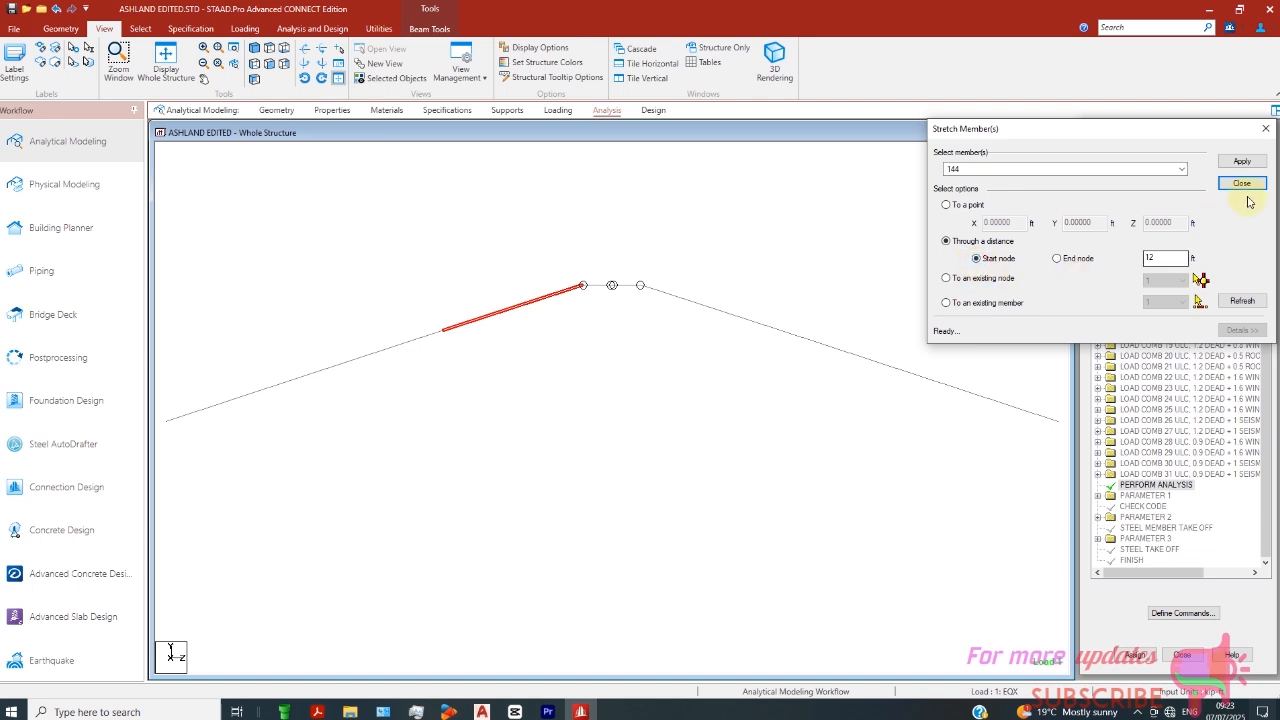
{"action": "left_click", "coordinate": [1242, 162]}
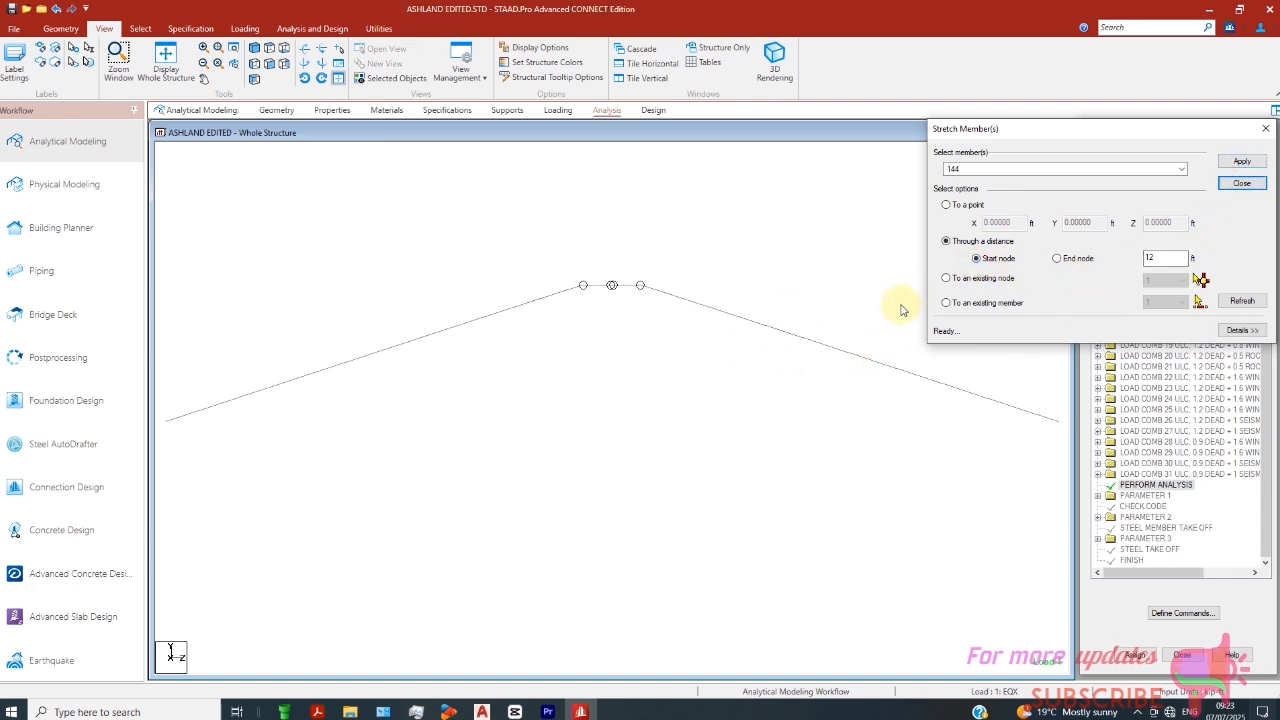
- Stretch the left and right ridge rafter segments of the isolated frame through 12 ft at their end nodes
{"action": "left_click", "coordinate": [560, 293]}
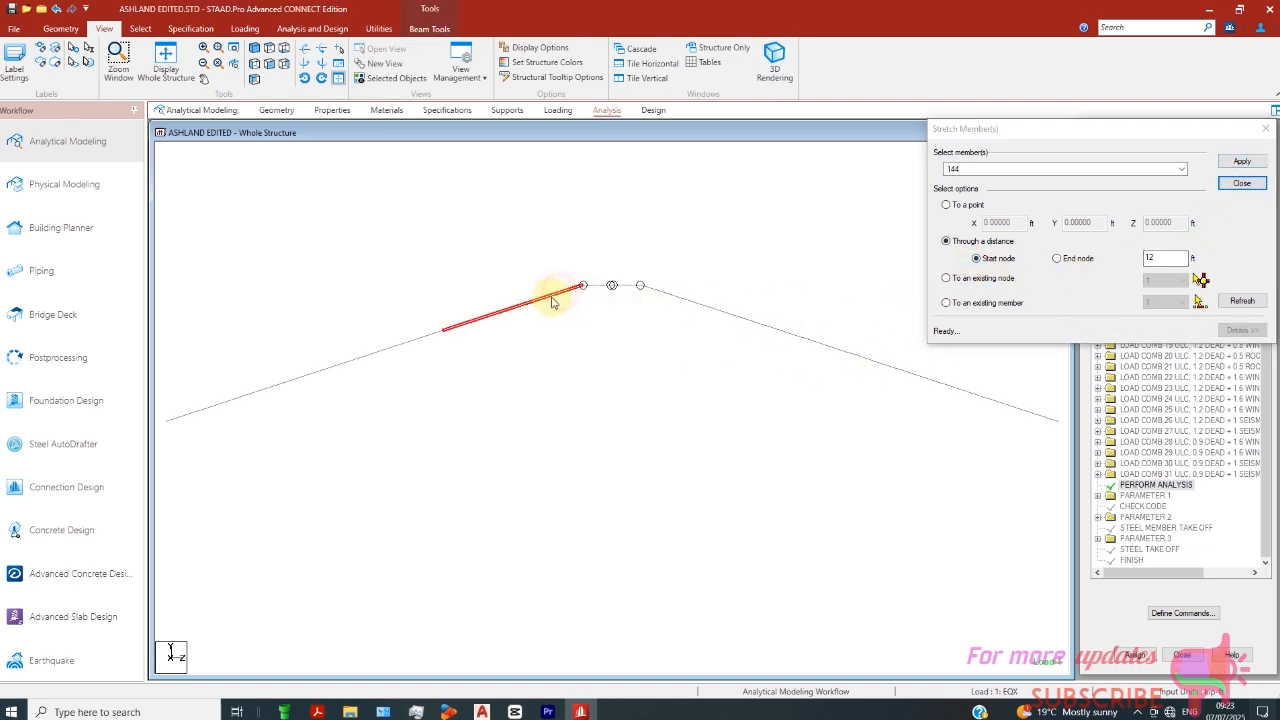
{"action": "left_click", "coordinate": [1057, 259]}
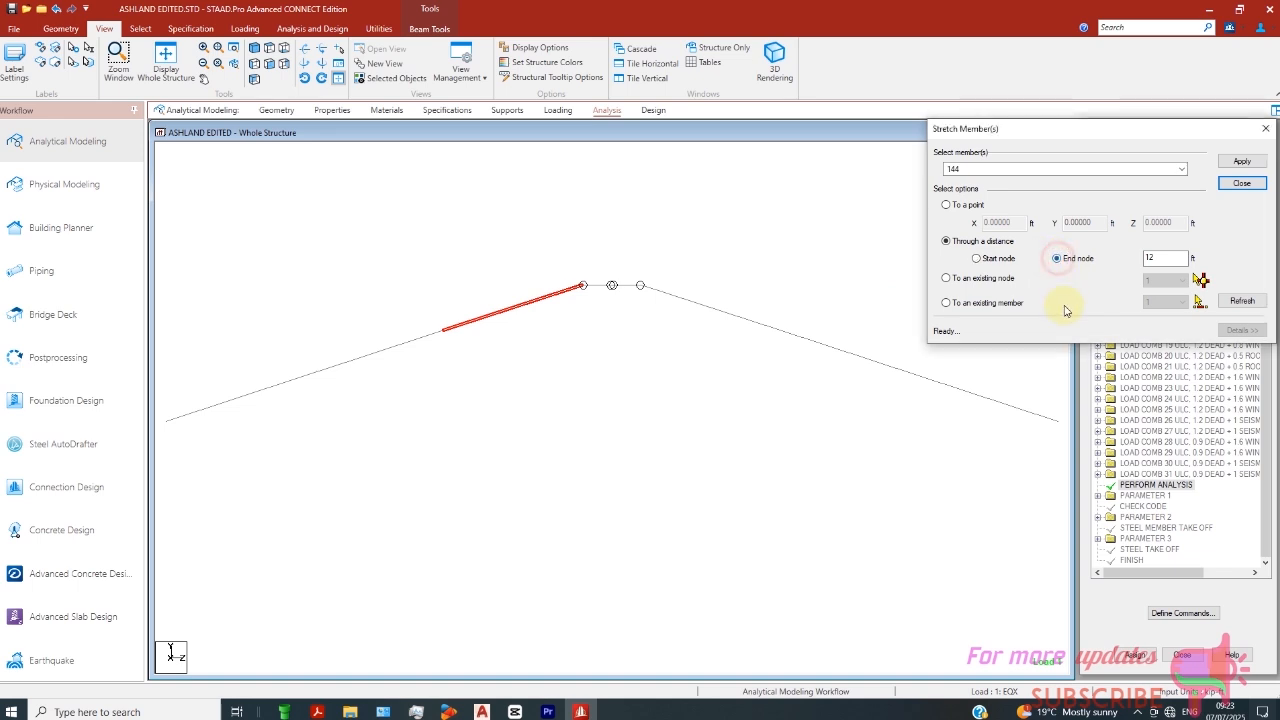
{"action": "left_click", "coordinate": [1242, 162]}
{"action": "left_click", "coordinate": [690, 308]}
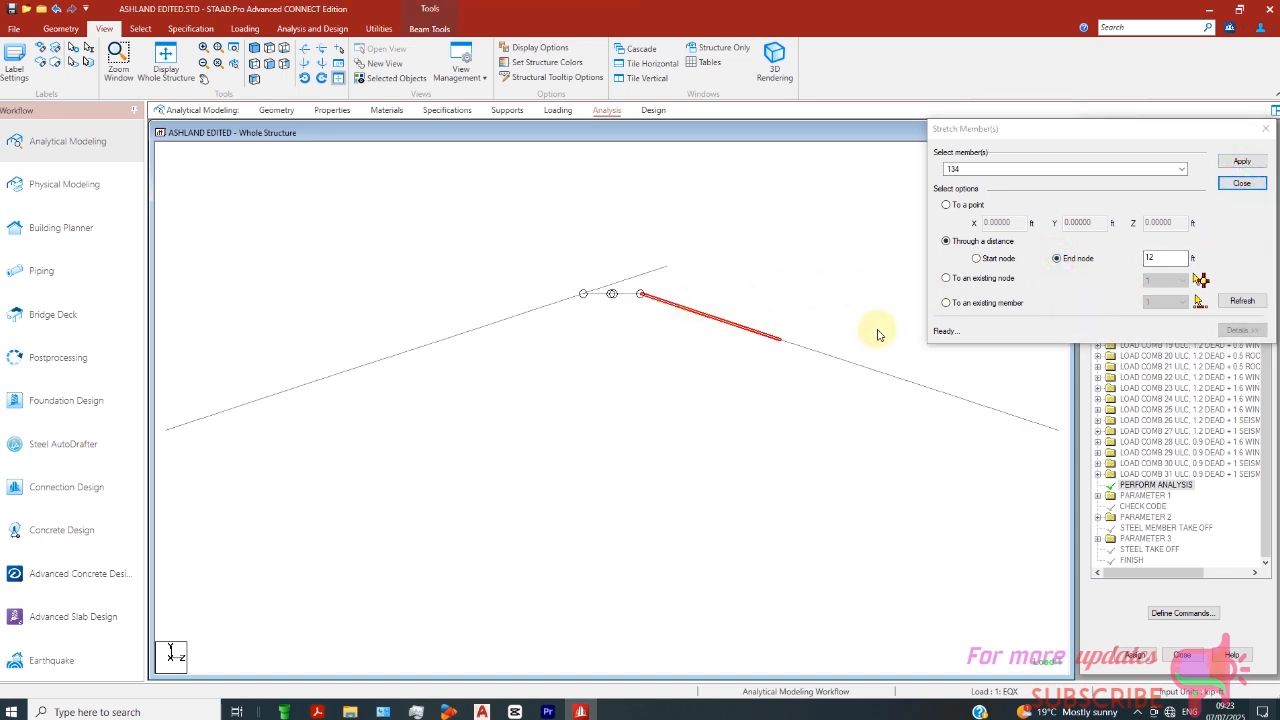
{"action": "left_click", "coordinate": [1242, 162]}
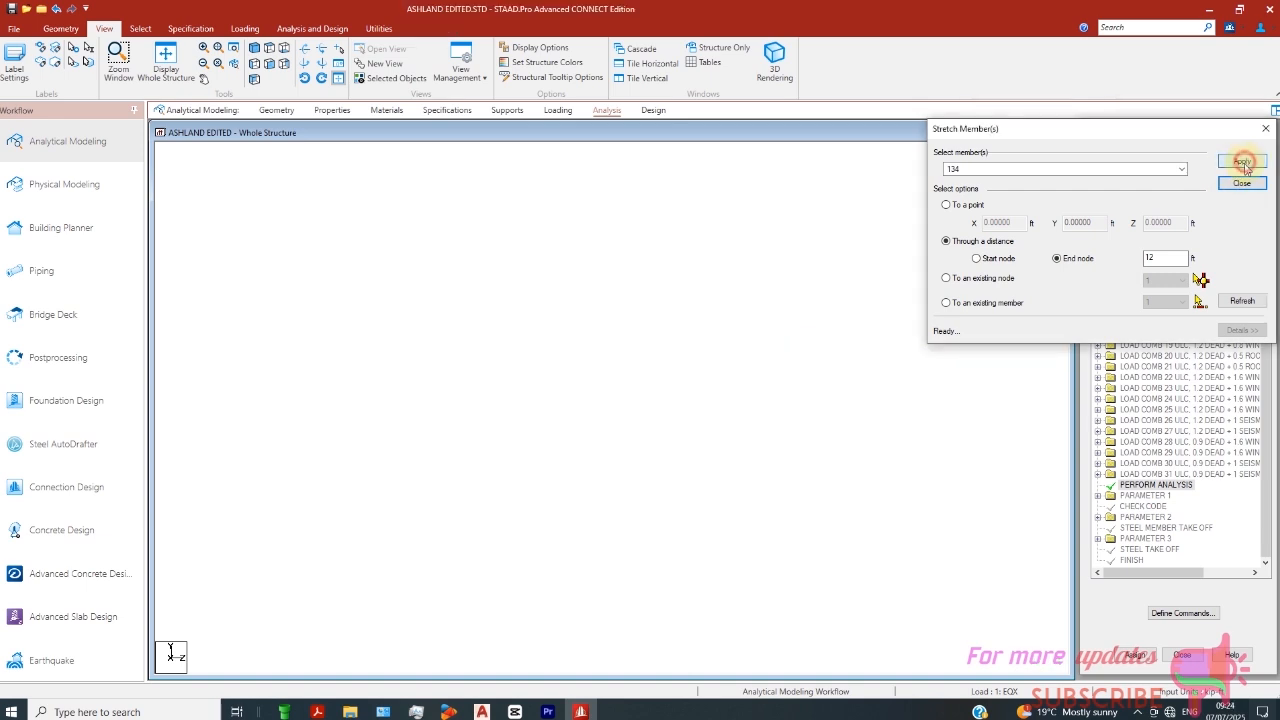
- Intersect the two crossing extension segments at the left-end braced frame's ridge with a tolerance of 0.03937 in
{"action": "scroll", "coordinate": [634, 271], "scroll_direction": "up", "scroll_amount": 6}
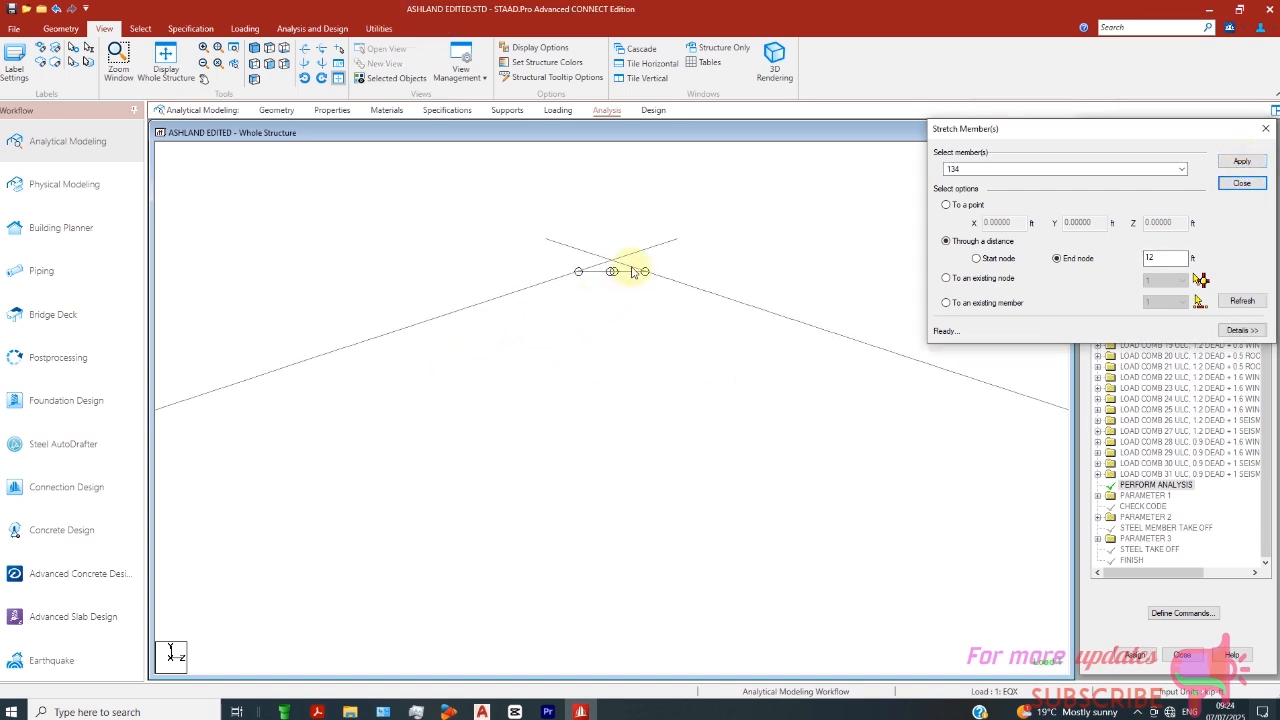
{"action": "left_click_drag", "start_coordinate": [644, 192], "coordinate": [579, 252]}
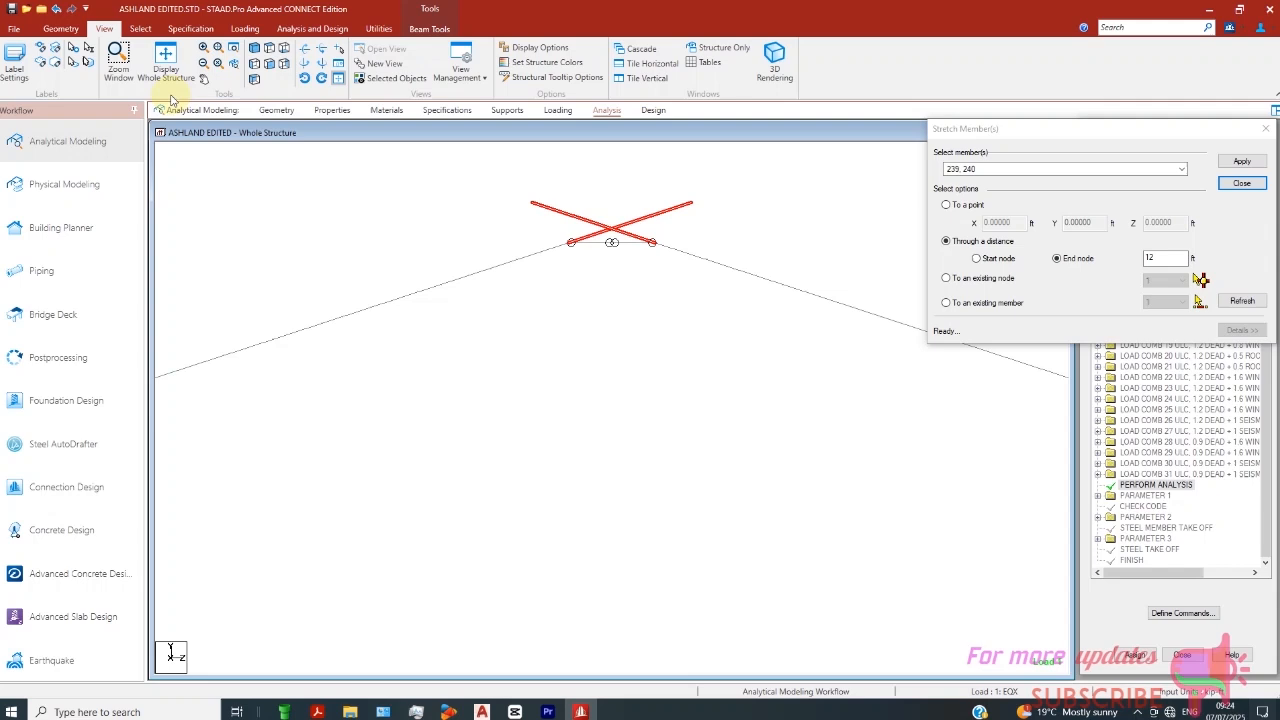
{"action": "left_click", "coordinate": [61, 28]}
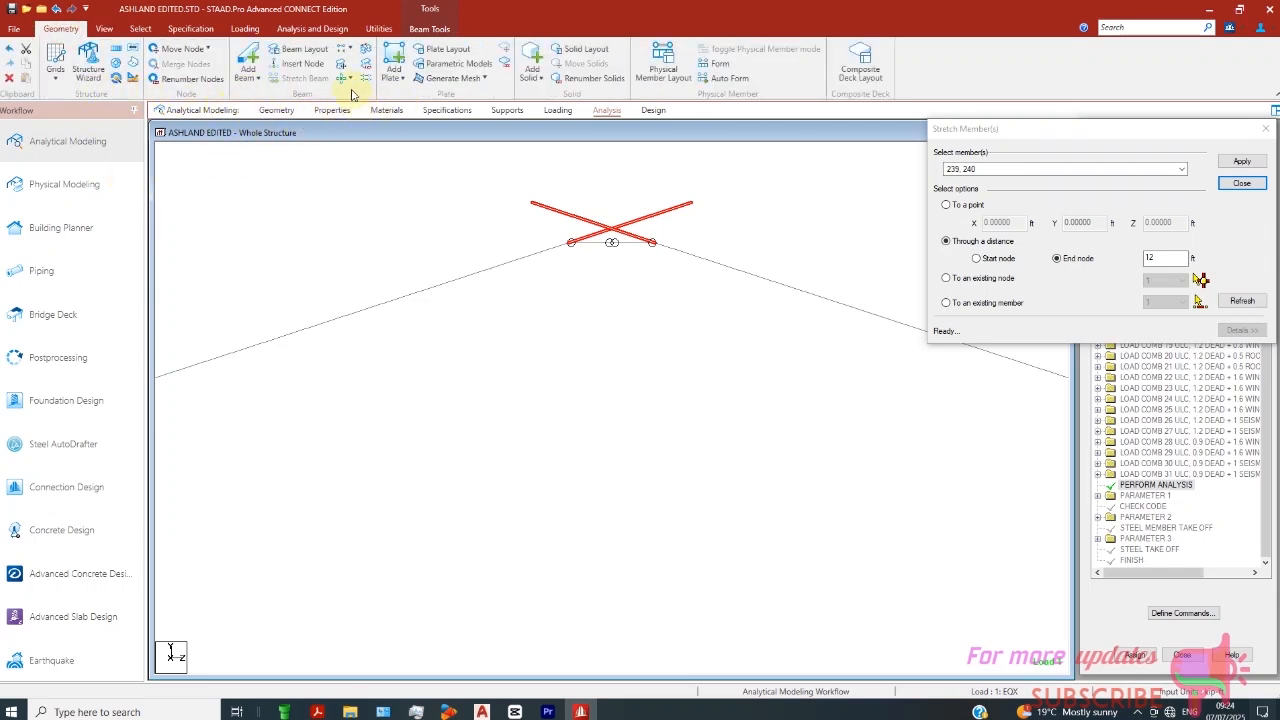
{"action": "left_click", "coordinate": [345, 87]}
{"action": "left_click", "coordinate": [292, 120]}
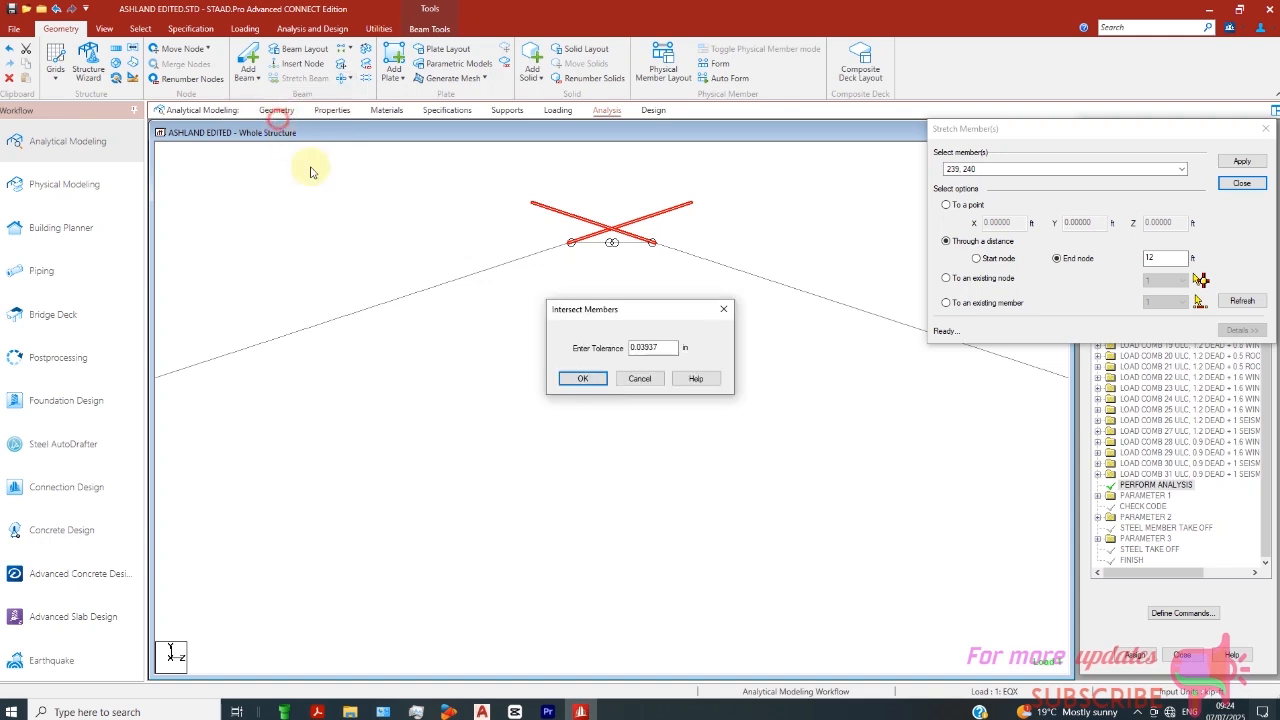
{"action": "left_click", "coordinate": [581, 380]}
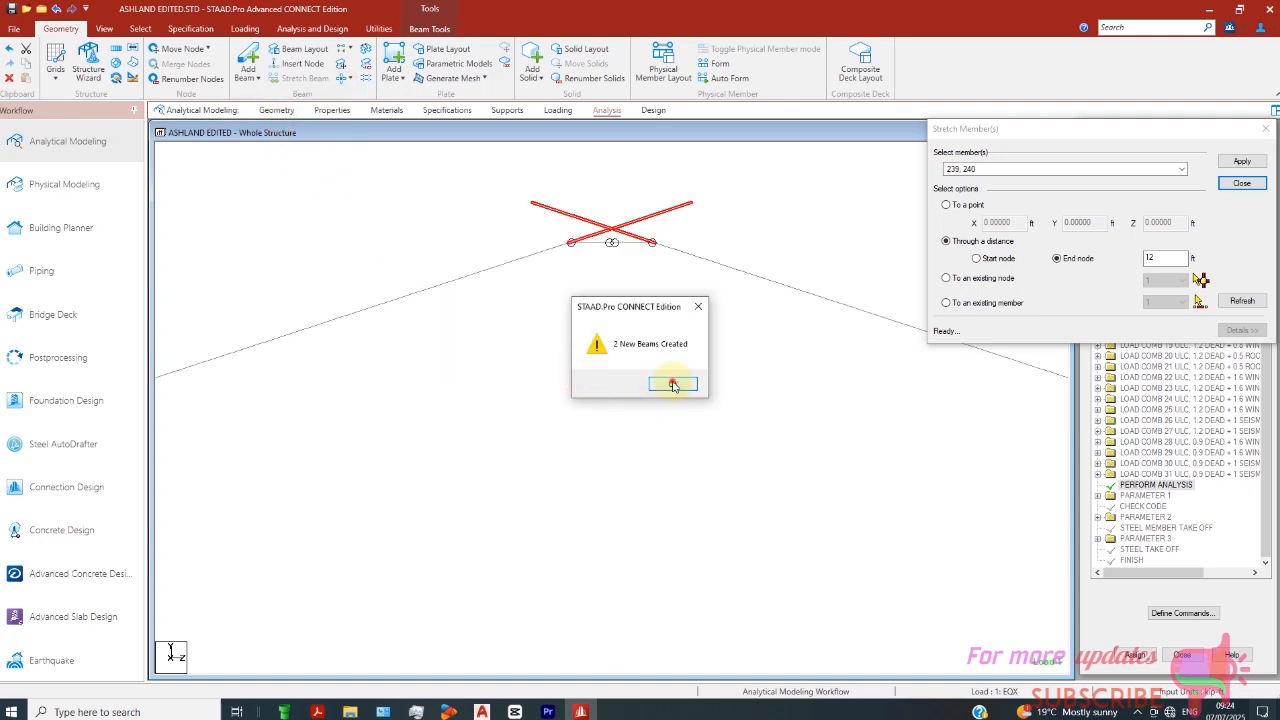
{"action": "left_click", "coordinate": [673, 385]}
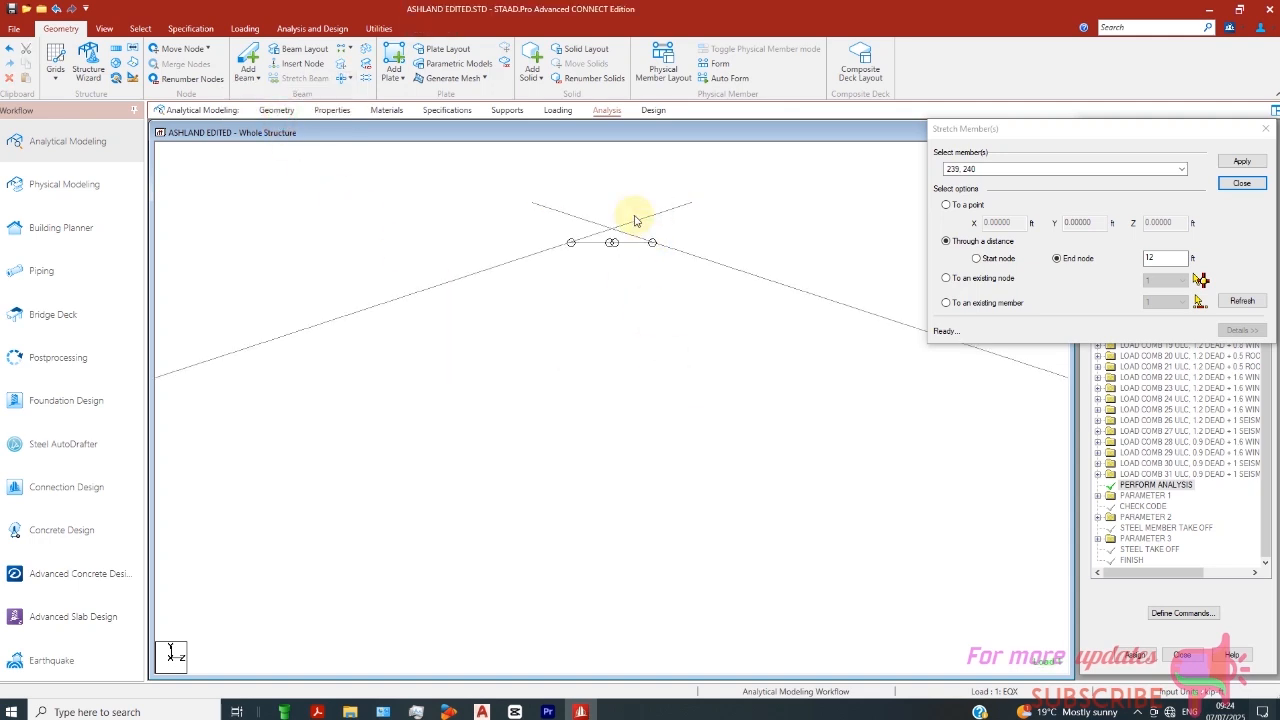
- Delete both overhanging stubs at the left-end braced frame's ridge along with their unattached nodes
{"action": "left_click", "coordinate": [640, 218]}
{"action": "left_click", "coordinate": [559, 212], "text": "ctrl"}
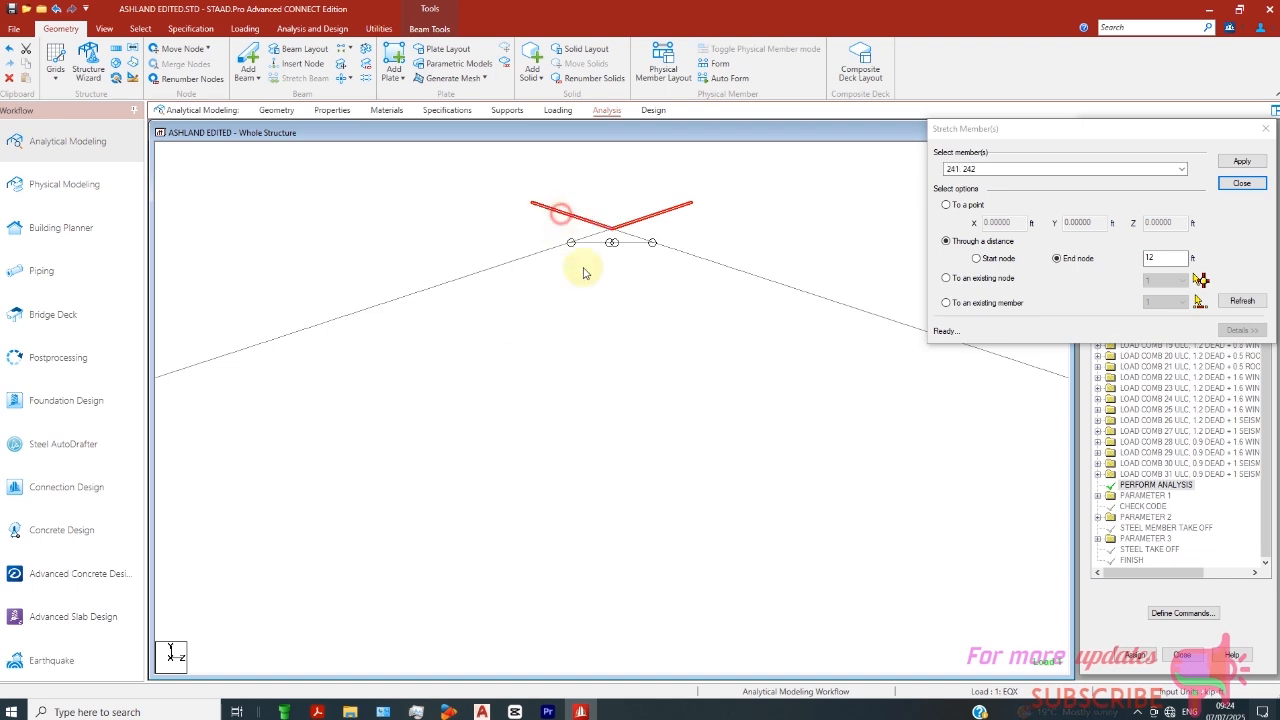
{"action": "left_click", "coordinate": [8, 78]}
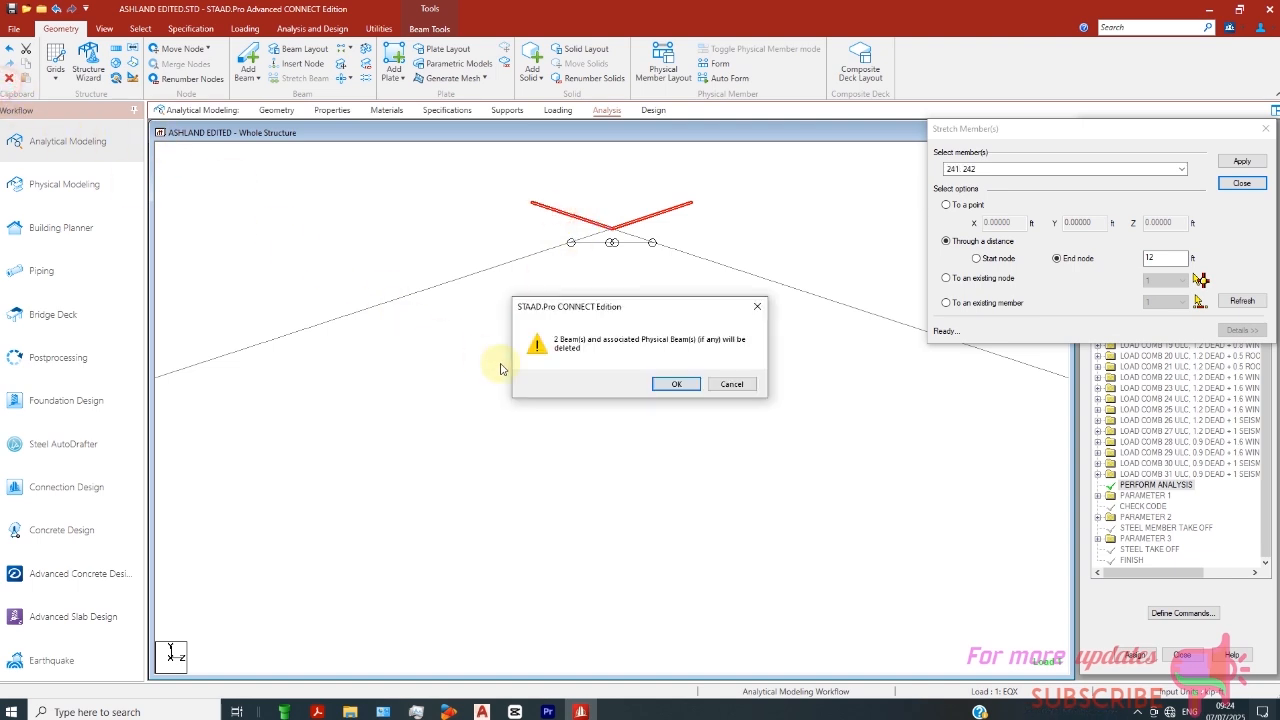
{"action": "left_click", "coordinate": [685, 385]}
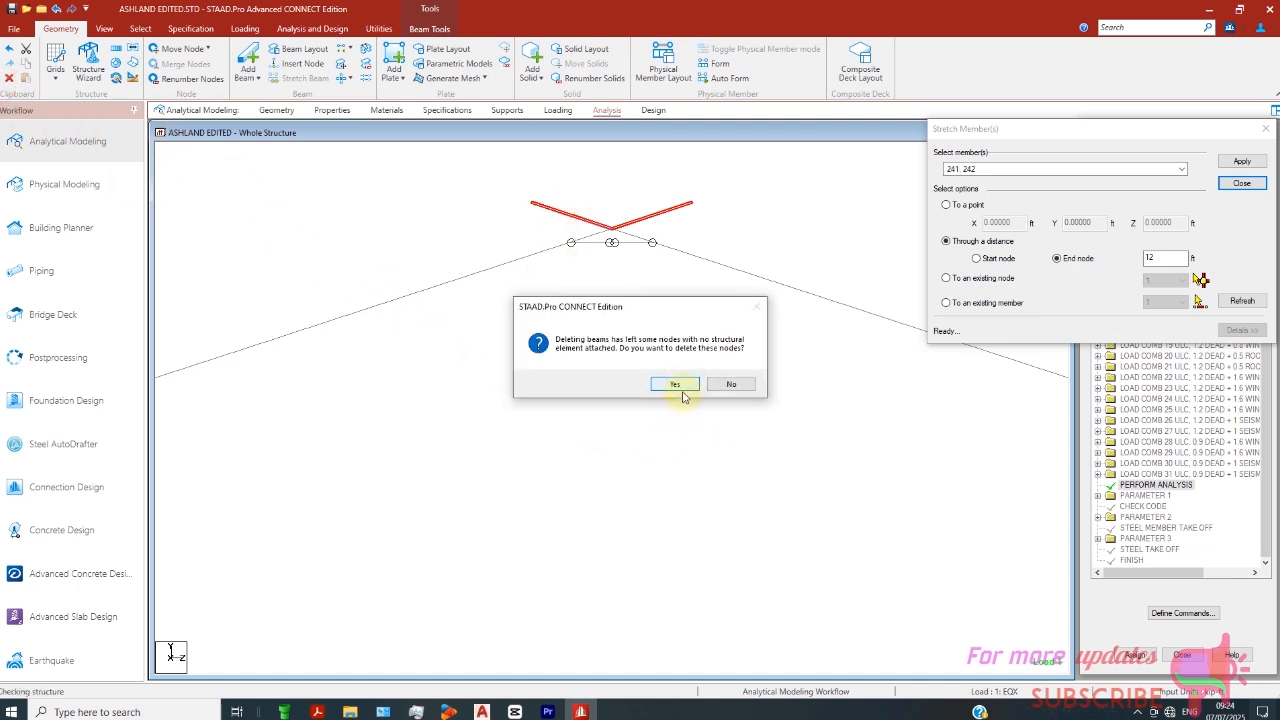
{"action": "left_click", "coordinate": [678, 387]}
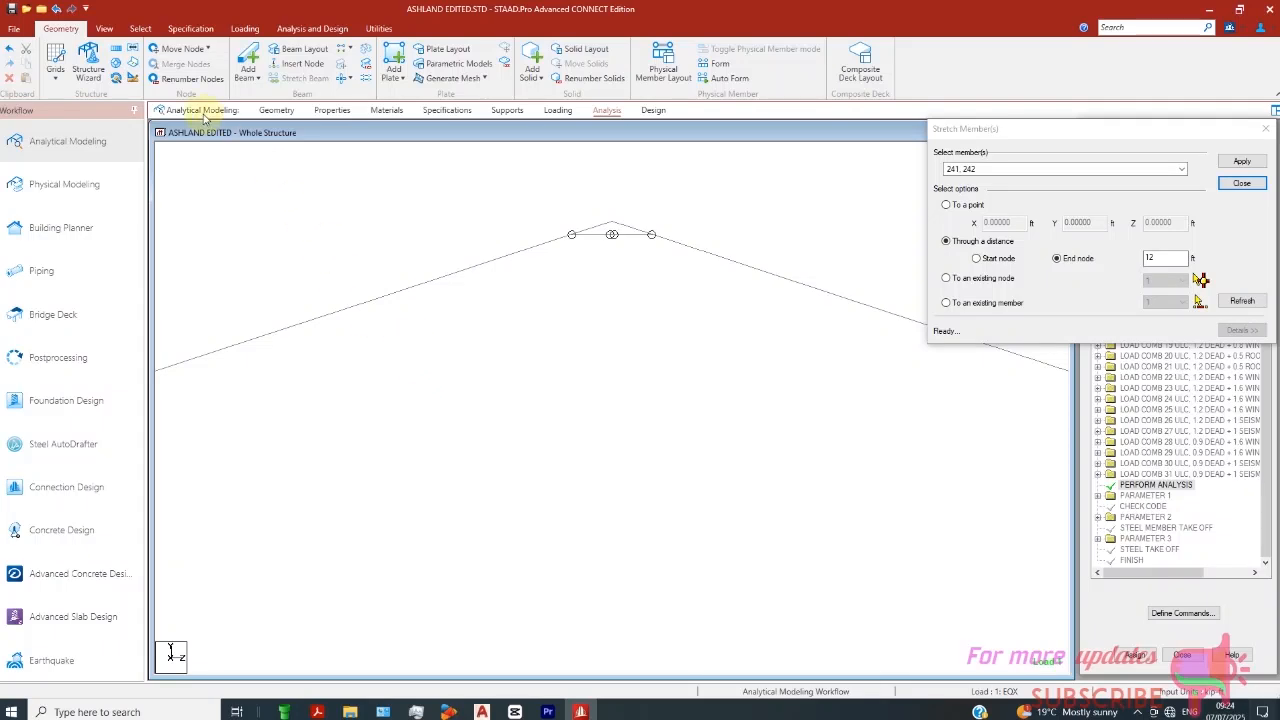
- Redisplay the whole structure, isolate the frame at the right end of the front elevation's cross-braced bays and show it in side view
{"action": "left_click", "coordinate": [104, 28]}
{"action": "left_click", "coordinate": [166, 60]}
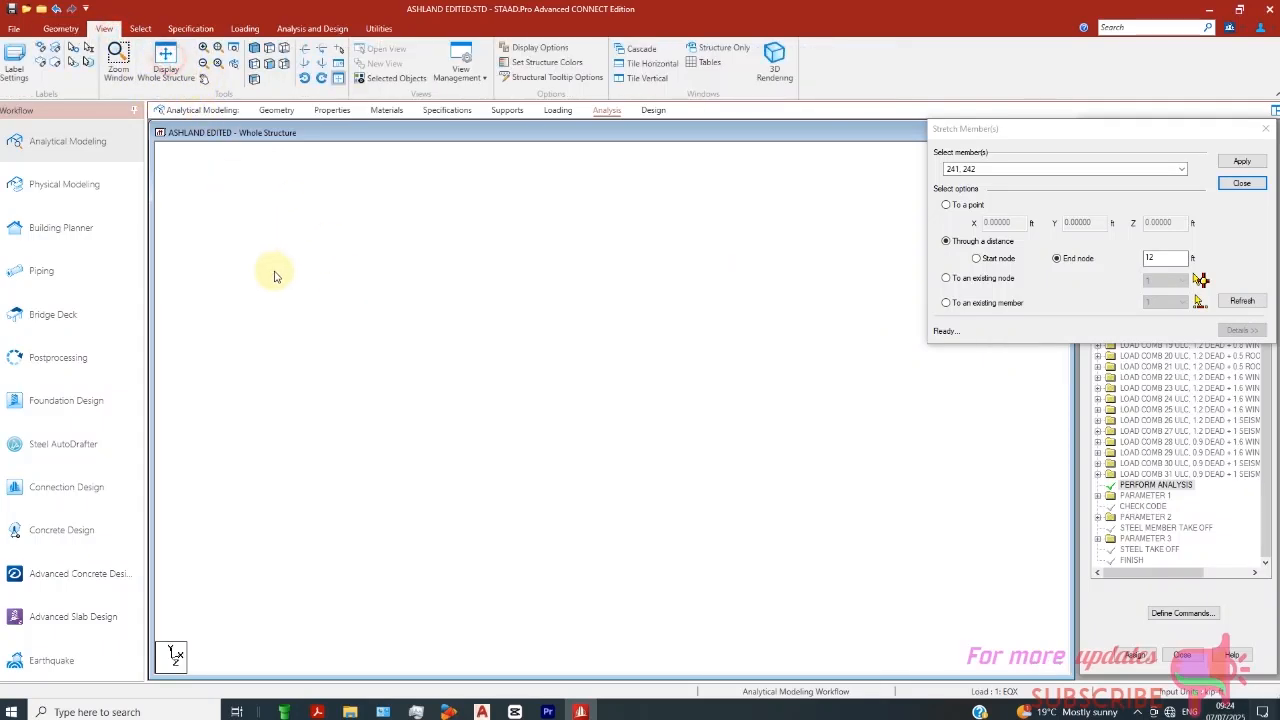
{"action": "left_click", "coordinate": [270, 66]}
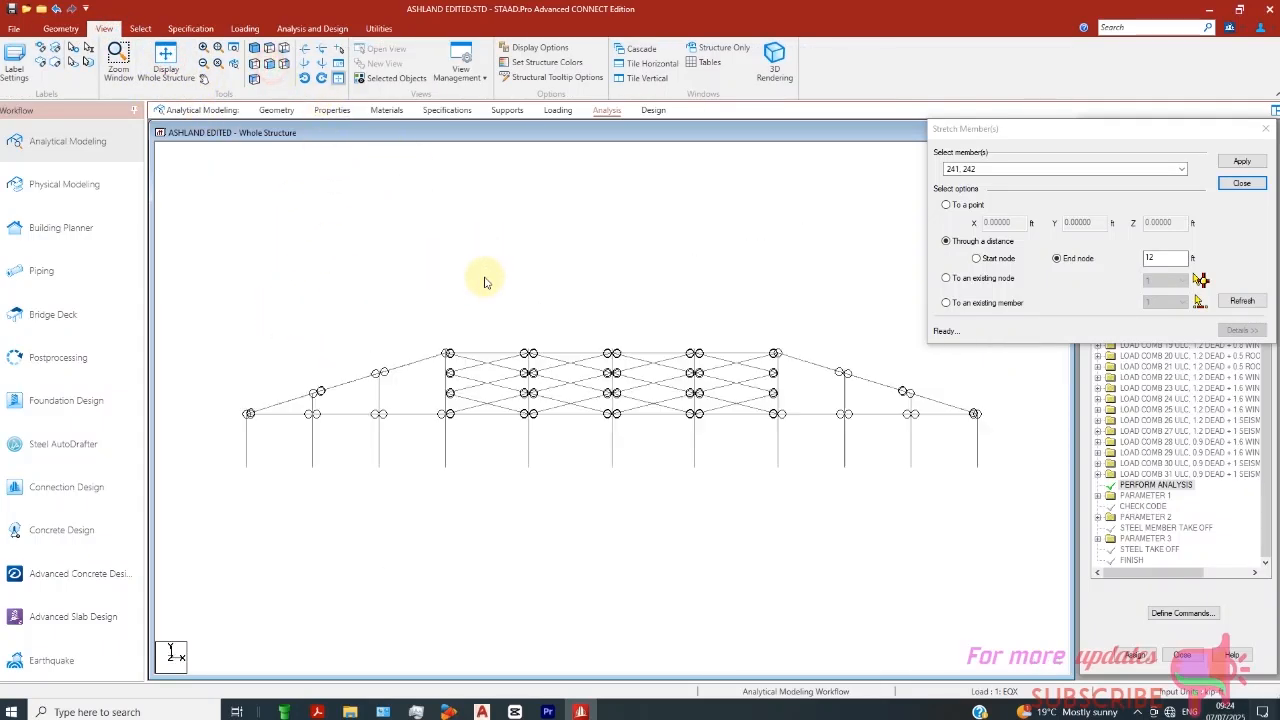
{"action": "left_click_drag", "start_coordinate": [779, 305], "coordinate": [763, 466]}
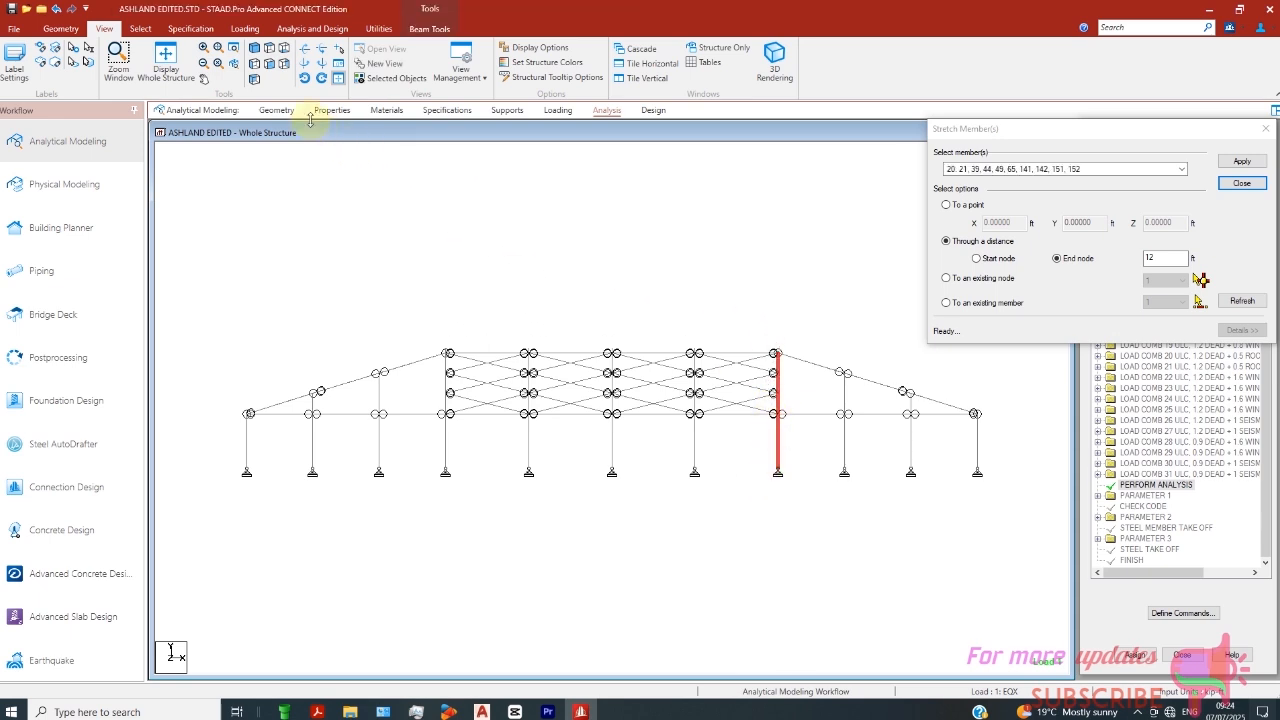
{"action": "left_click", "coordinate": [388, 79]}
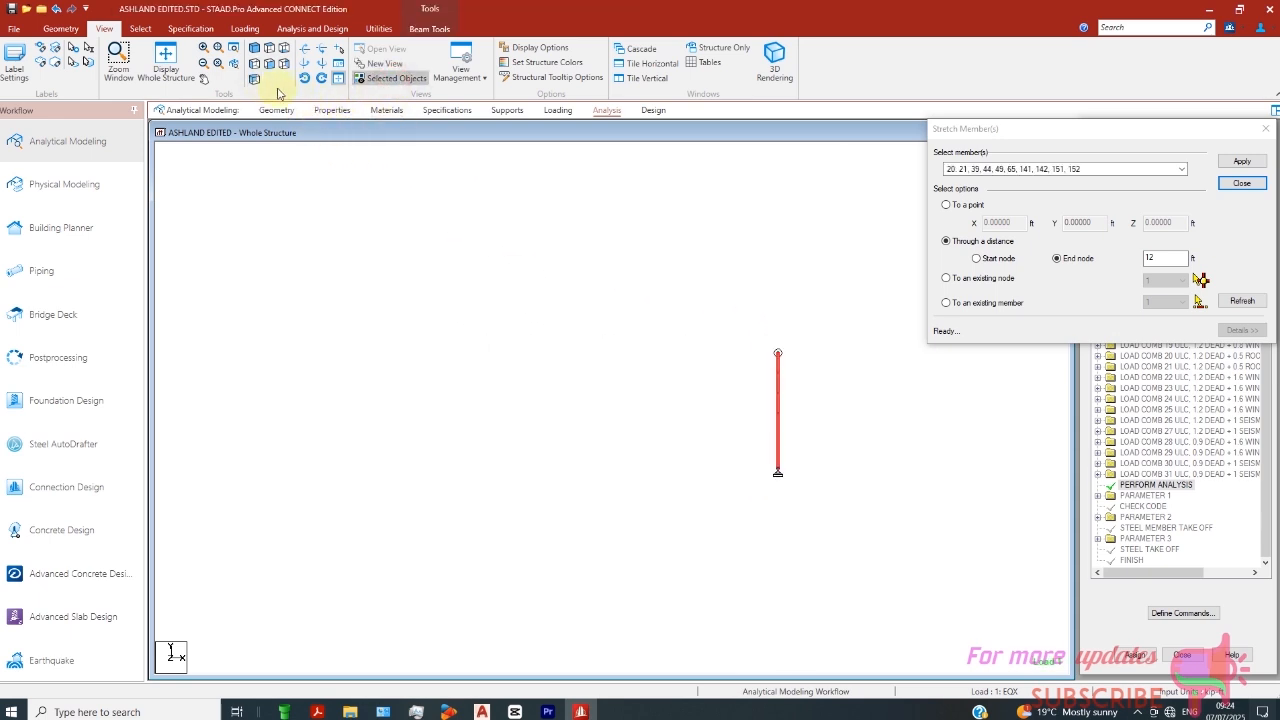
{"action": "left_click", "coordinate": [257, 66]}
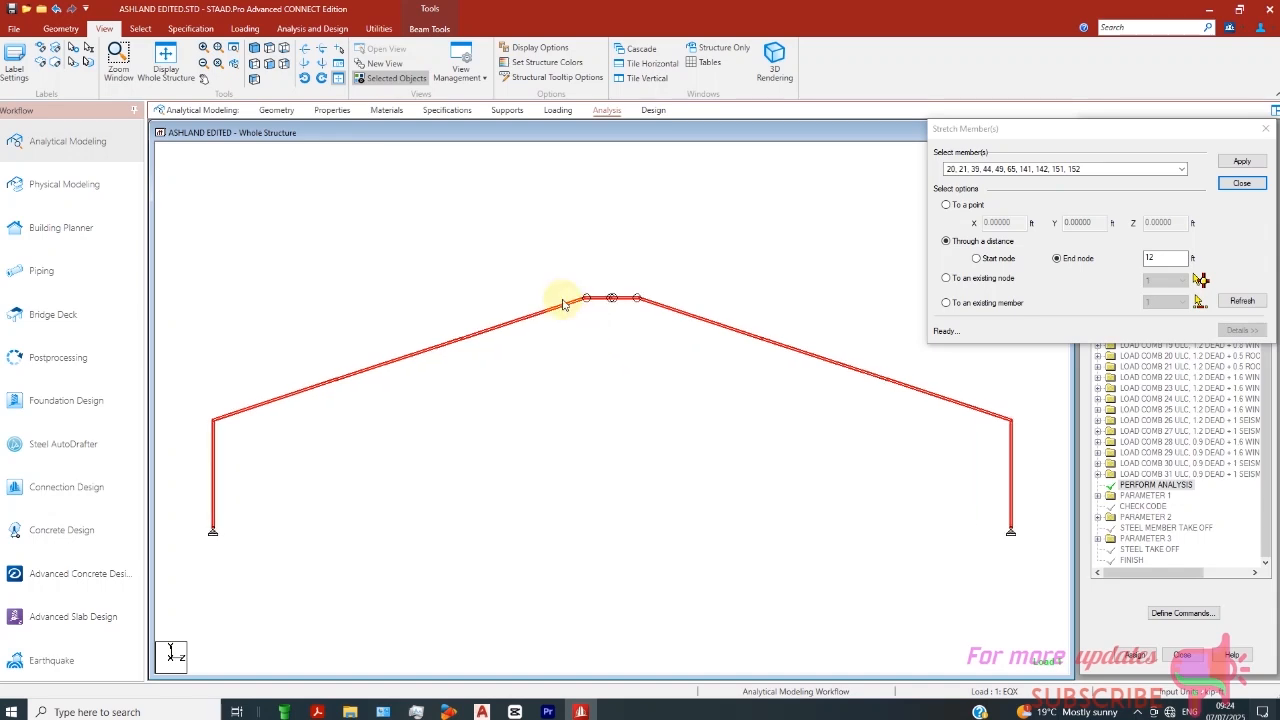
- Stretch the right-end braced frame's left ridge rafter segment through 12 ft at its start node and the right one through 12 ft at its end node
{"action": "left_click", "coordinate": [562, 301]}
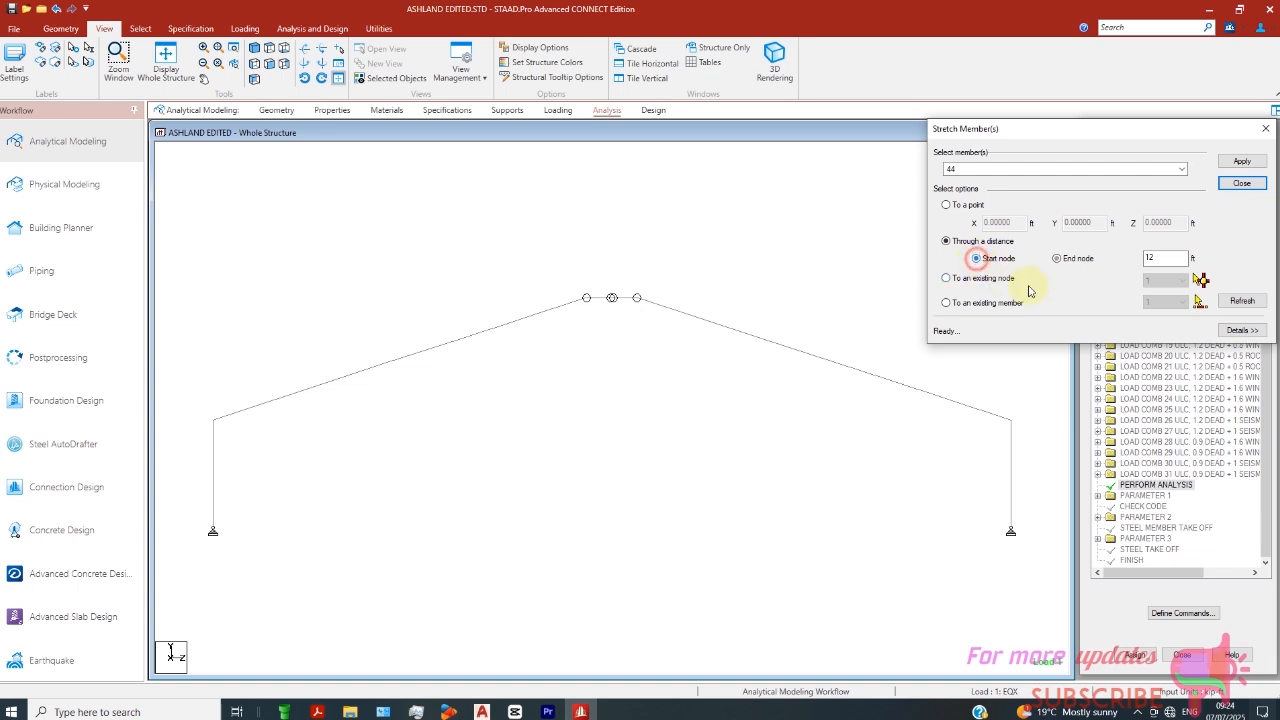
{"action": "left_click", "coordinate": [523, 328]}
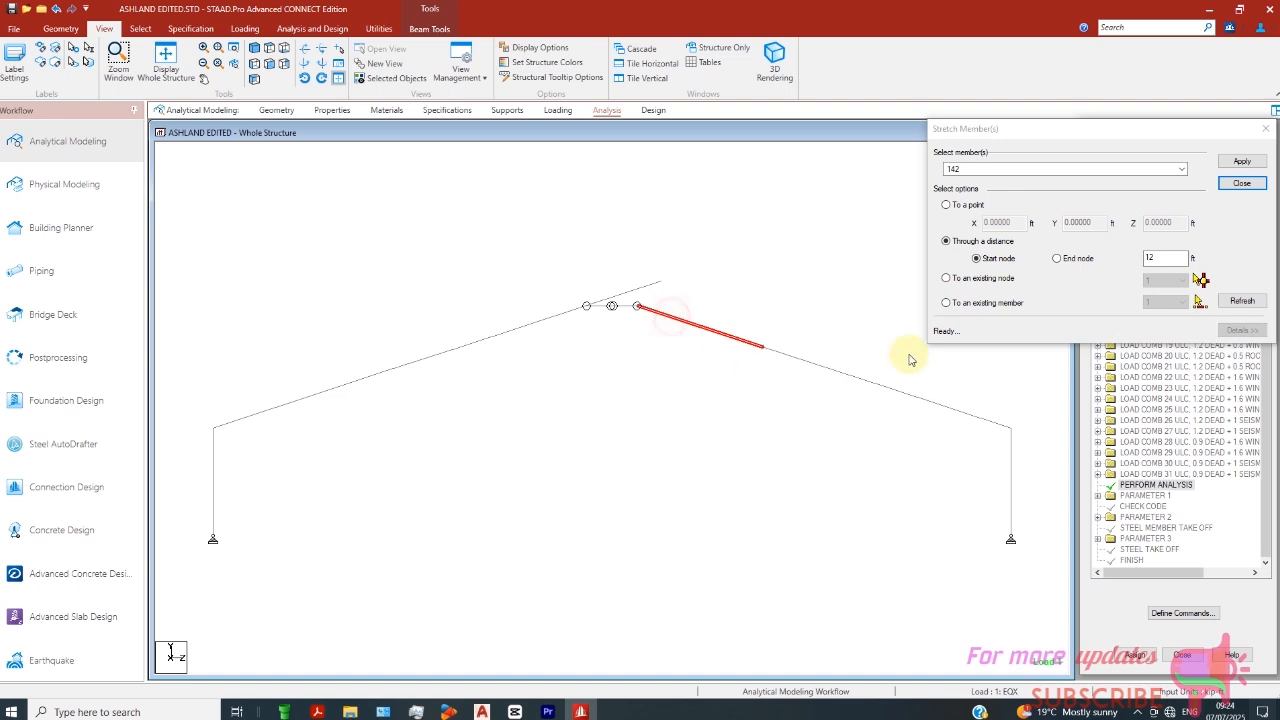
{"action": "left_click", "coordinate": [1056, 258]}
{"action": "left_click", "coordinate": [1239, 160]}
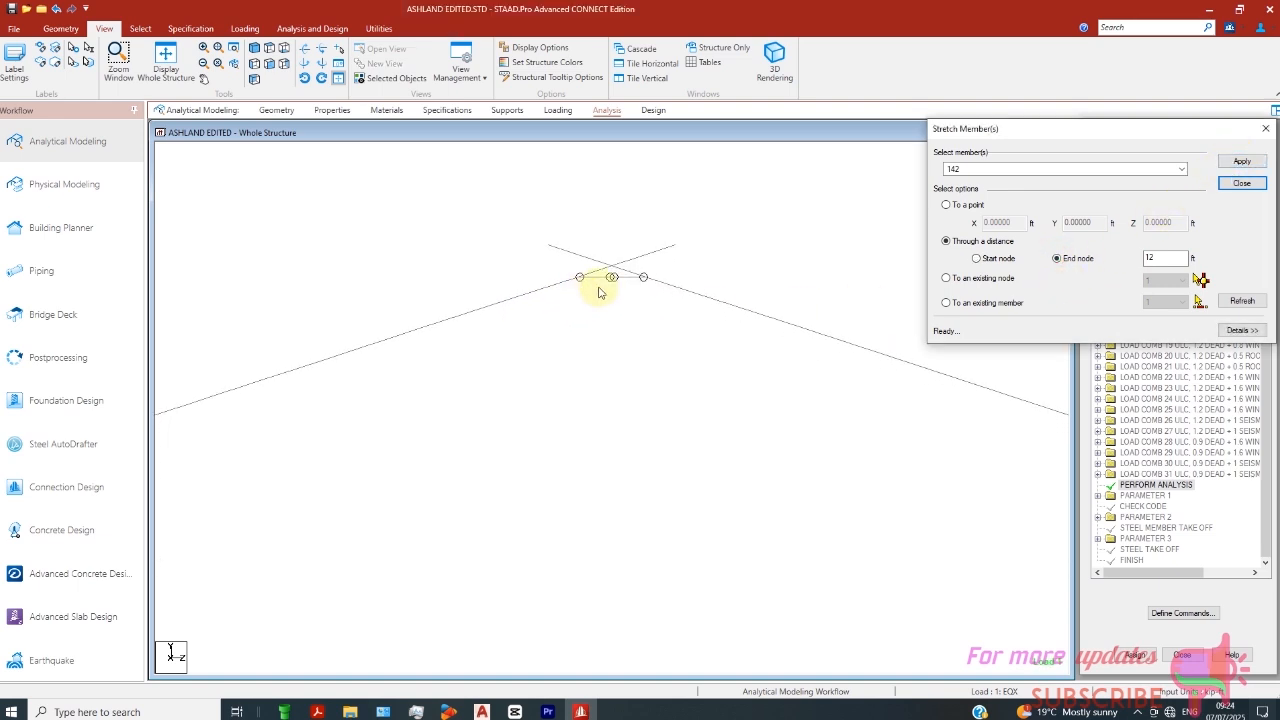
- Intersect the two crossing extension segments at the right-end braced frame's ridge
{"action": "left_click_drag", "start_coordinate": [634, 234], "coordinate": [592, 278]}
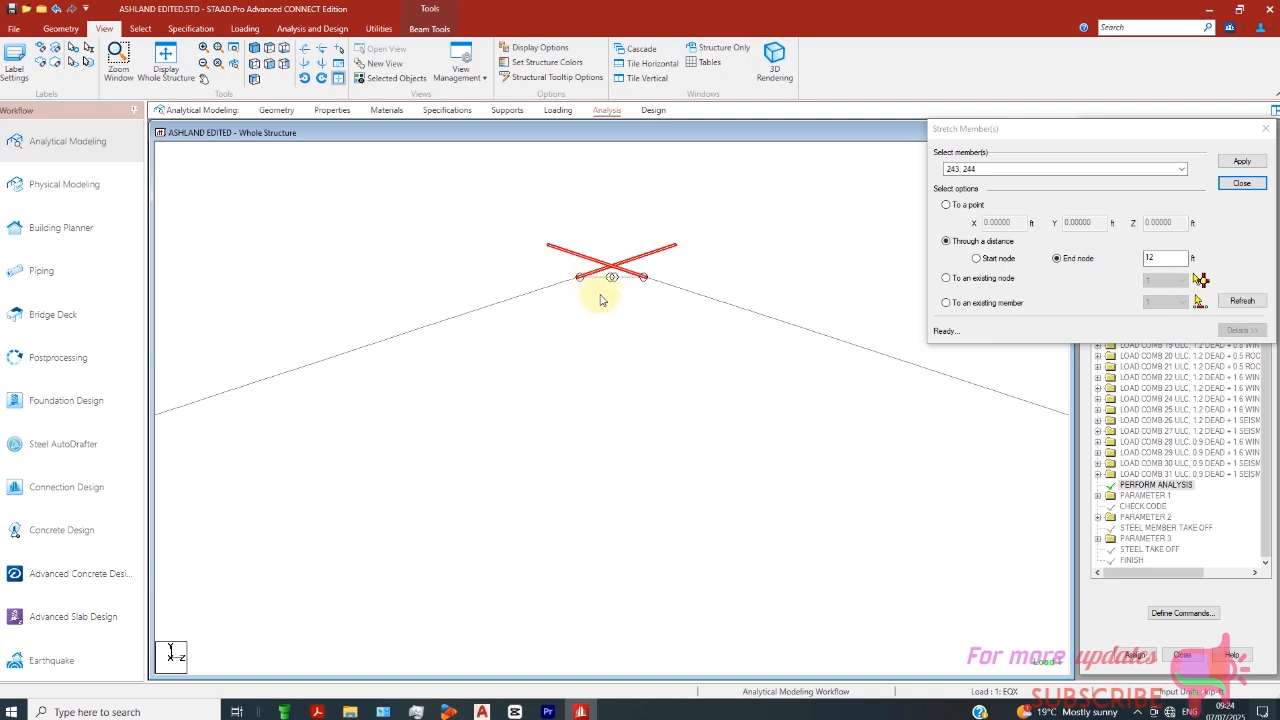
{"action": "left_click", "coordinate": [48, 28]}
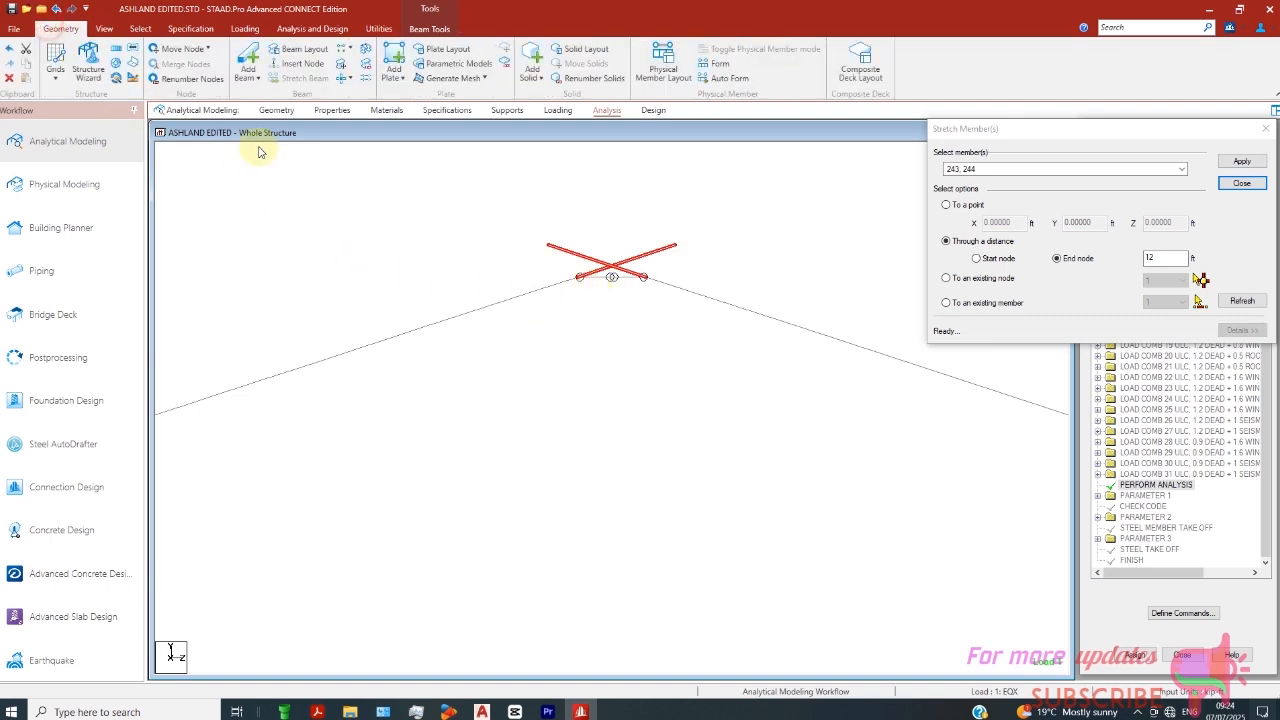
{"action": "left_click", "coordinate": [343, 80]}
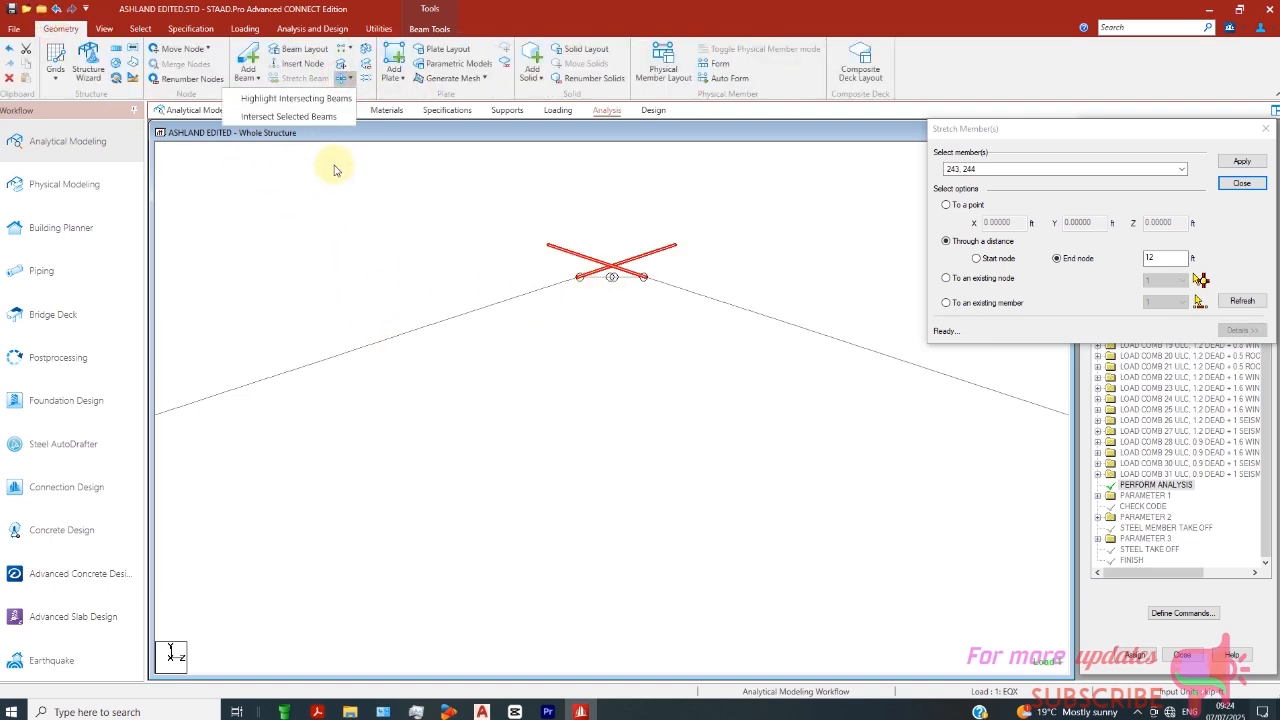
{"action": "left_click", "coordinate": [288, 117]}
{"action": "left_click", "coordinate": [582, 378]}
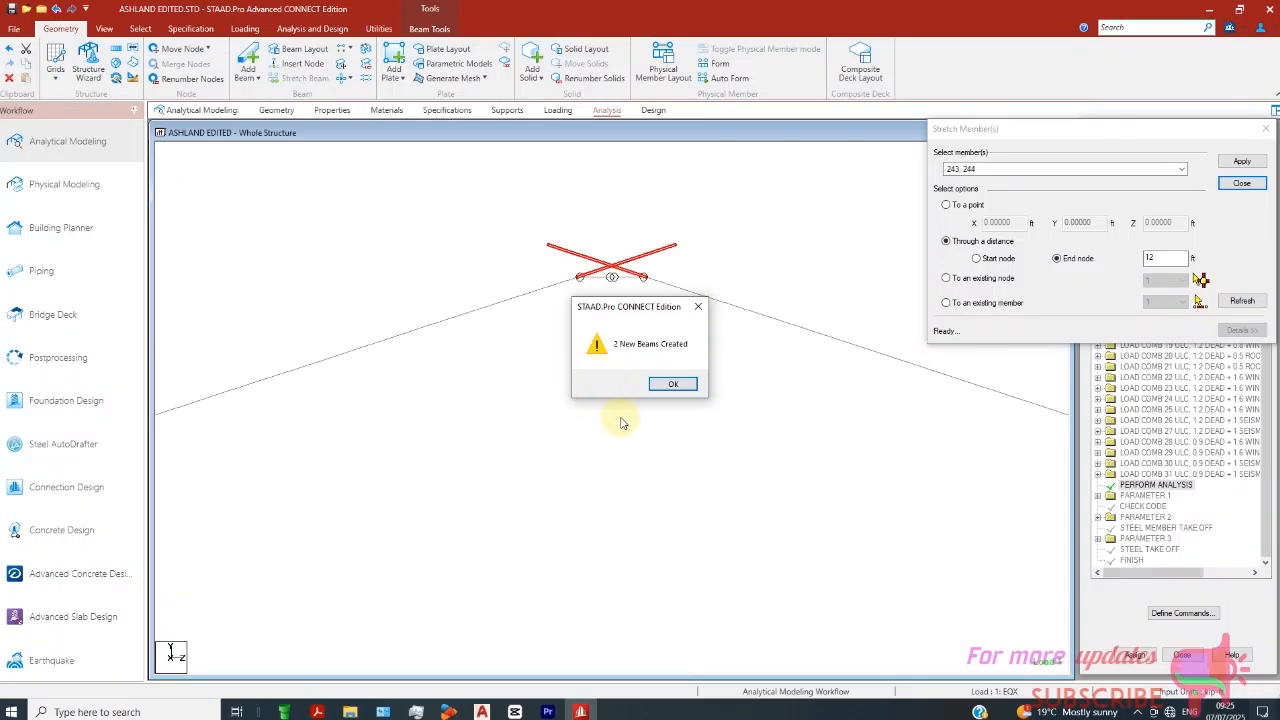
{"action": "left_click", "coordinate": [671, 390]}
- Delete both overhanging stubs at the right-end braced frame's ridge along with their unattached nodes
{"action": "left_click", "coordinate": [660, 252]}
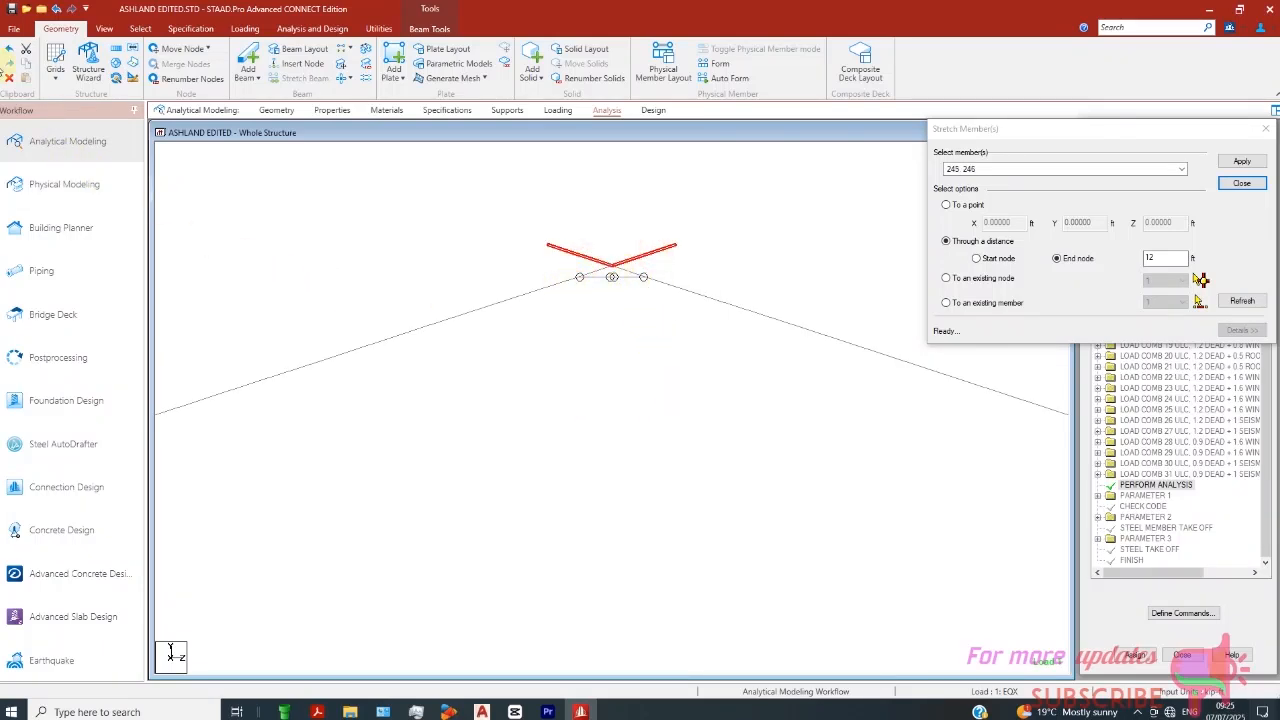
{"action": "left_click", "coordinate": [8, 78]}
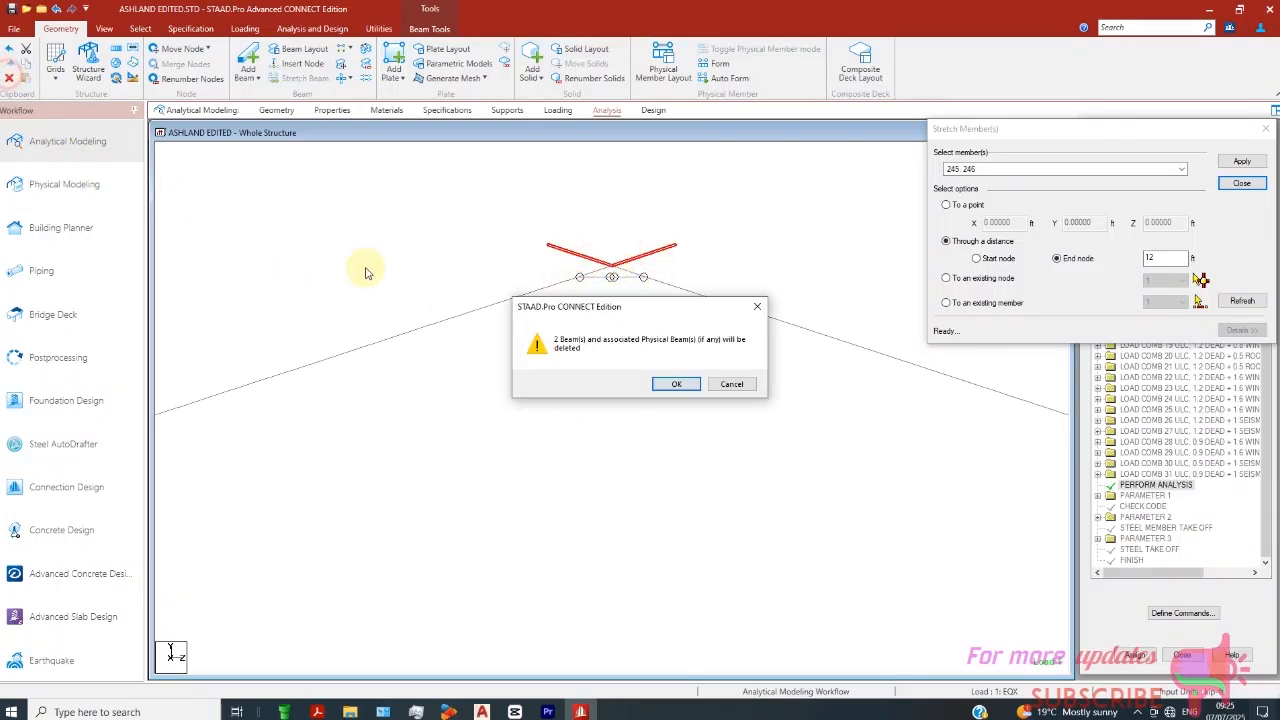
{"action": "left_click", "coordinate": [672, 384]}
{"action": "left_click", "coordinate": [679, 387]}
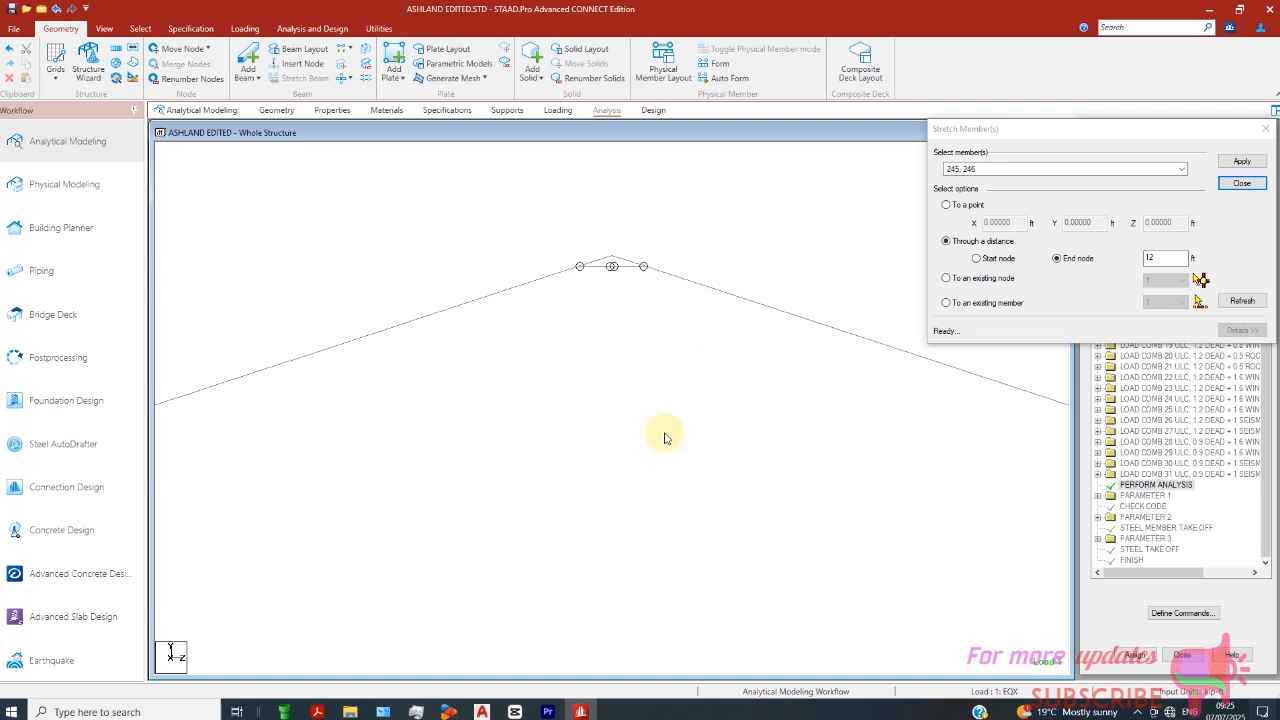
- Redisplay the whole structure and open its 3D rendered view
{"action": "left_click", "coordinate": [104, 28]}
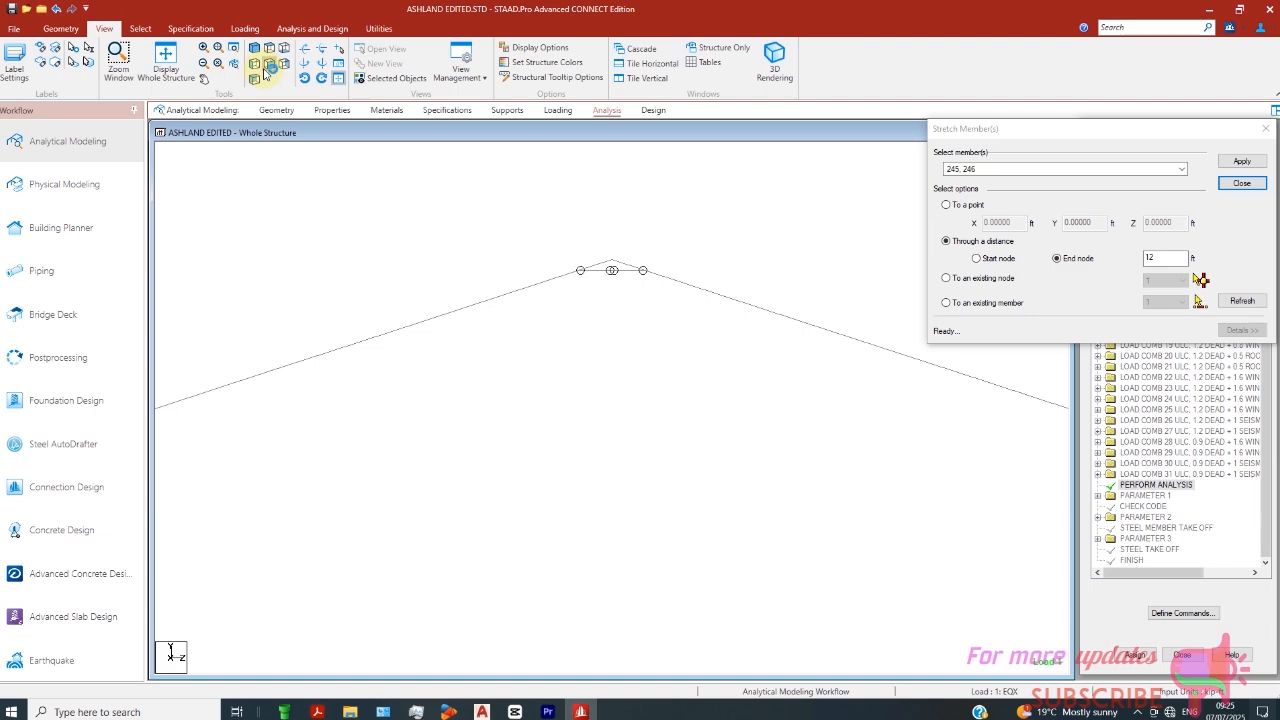
{"action": "left_click", "coordinate": [166, 60]}
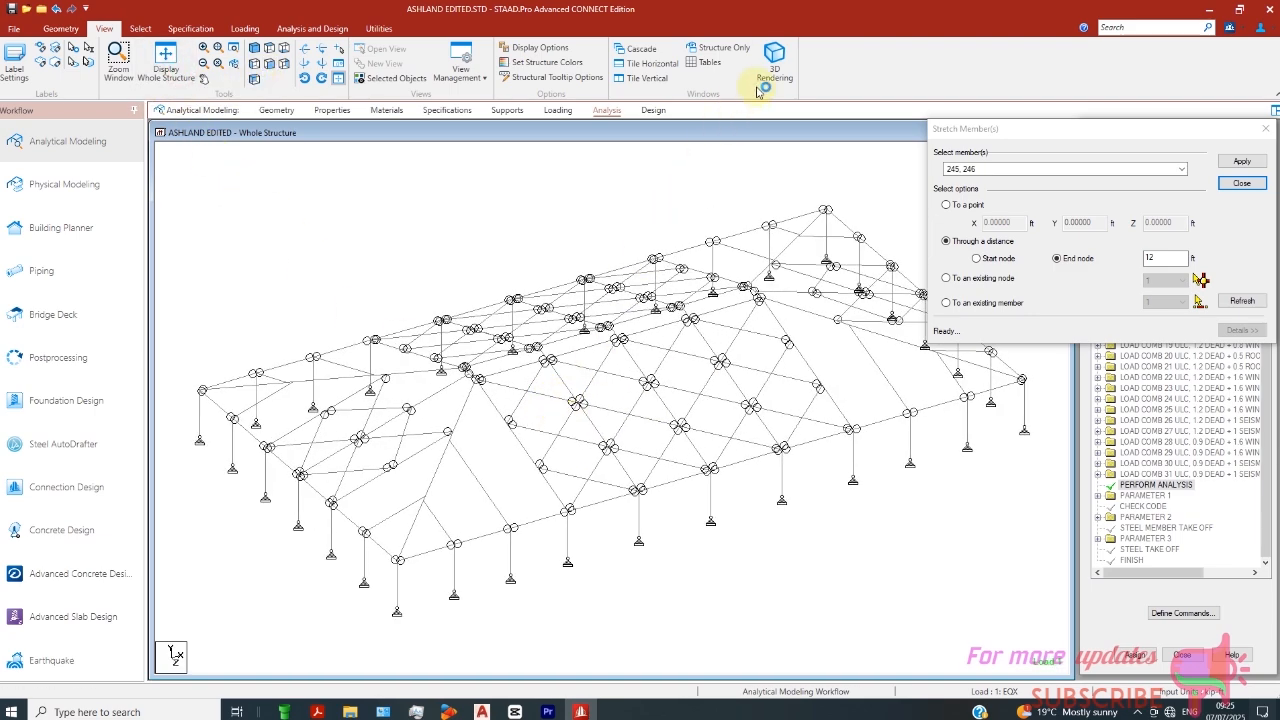
{"action": "left_click", "coordinate": [774, 58]}
{"action": "scroll", "coordinate": [648, 500], "scroll_direction": "up", "scroll_amount": 5}
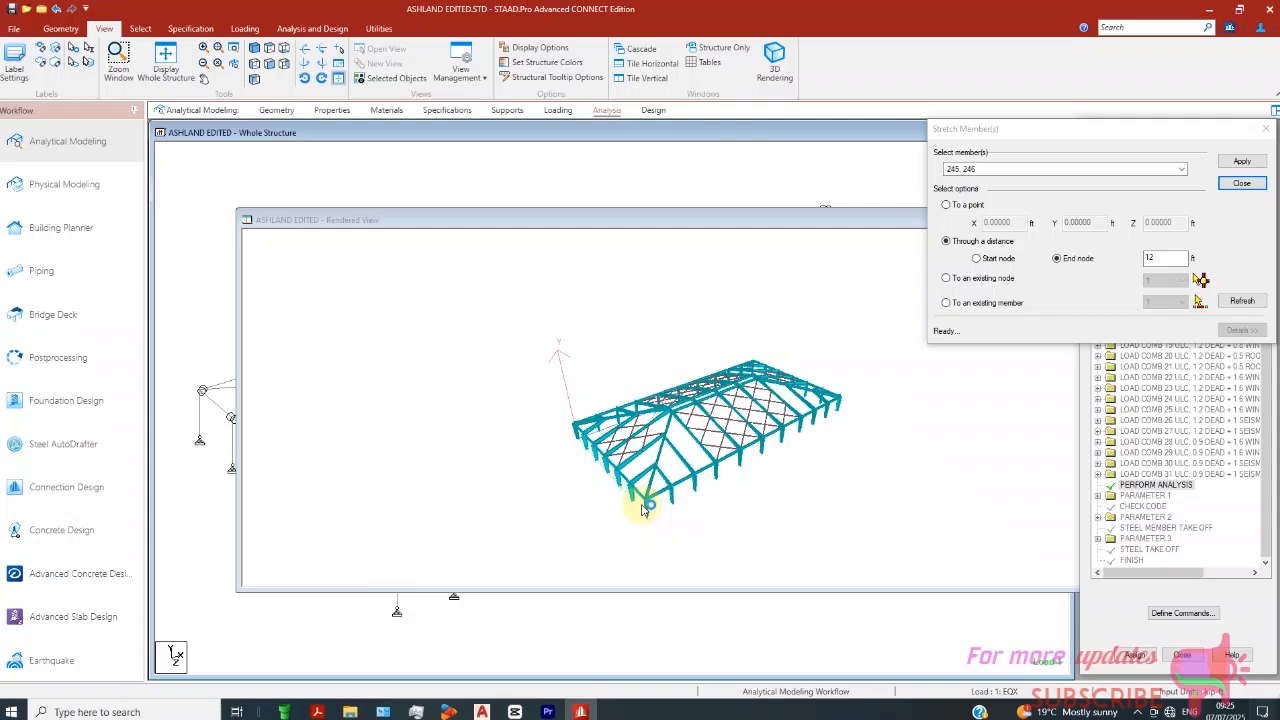
{"action": "right_click", "coordinate": [711, 425]}
{"action": "left_click", "coordinate": [729, 411]}
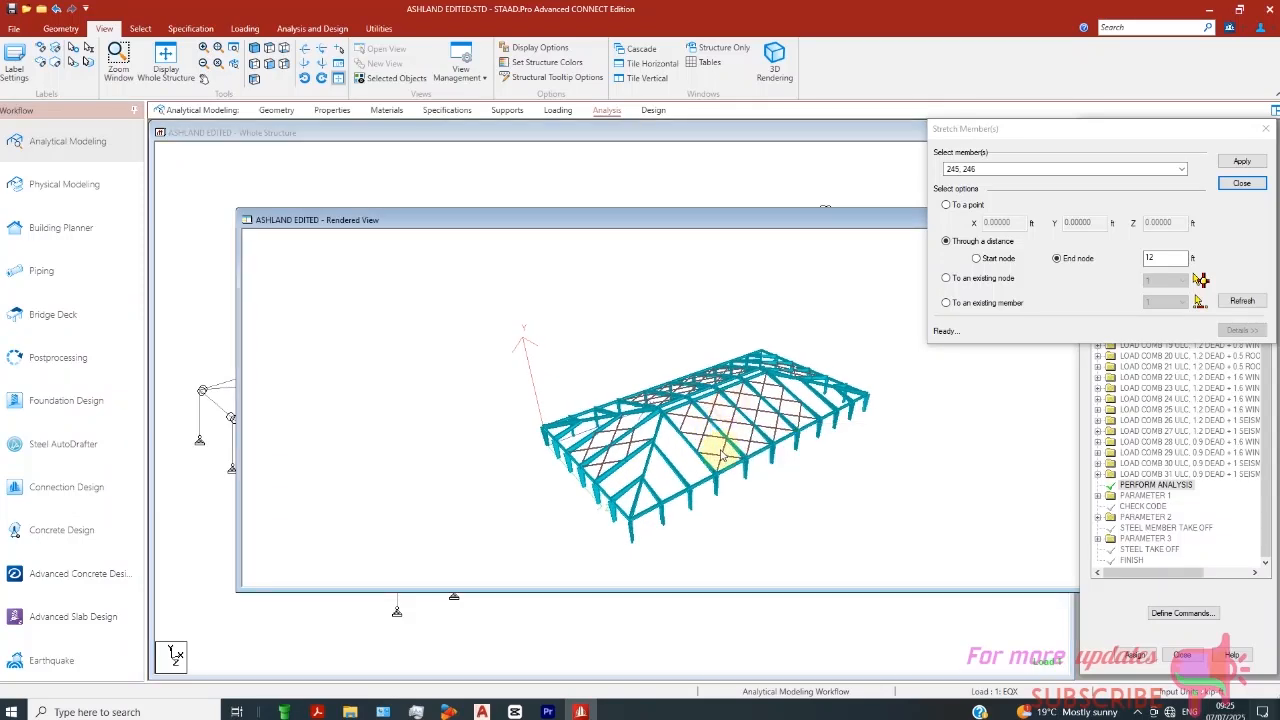
- Examine the rendered ridge joints of the braced frames up close, then return to the whole-structure view
{"action": "scroll", "coordinate": [725, 458], "scroll_direction": "up", "scroll_amount": 3}
{"action": "middle_click_drag", "start_coordinate": [728, 462], "coordinate": [783, 467]}
{"action": "scroll", "coordinate": [783, 467], "scroll_direction": "up", "scroll_amount": 5}
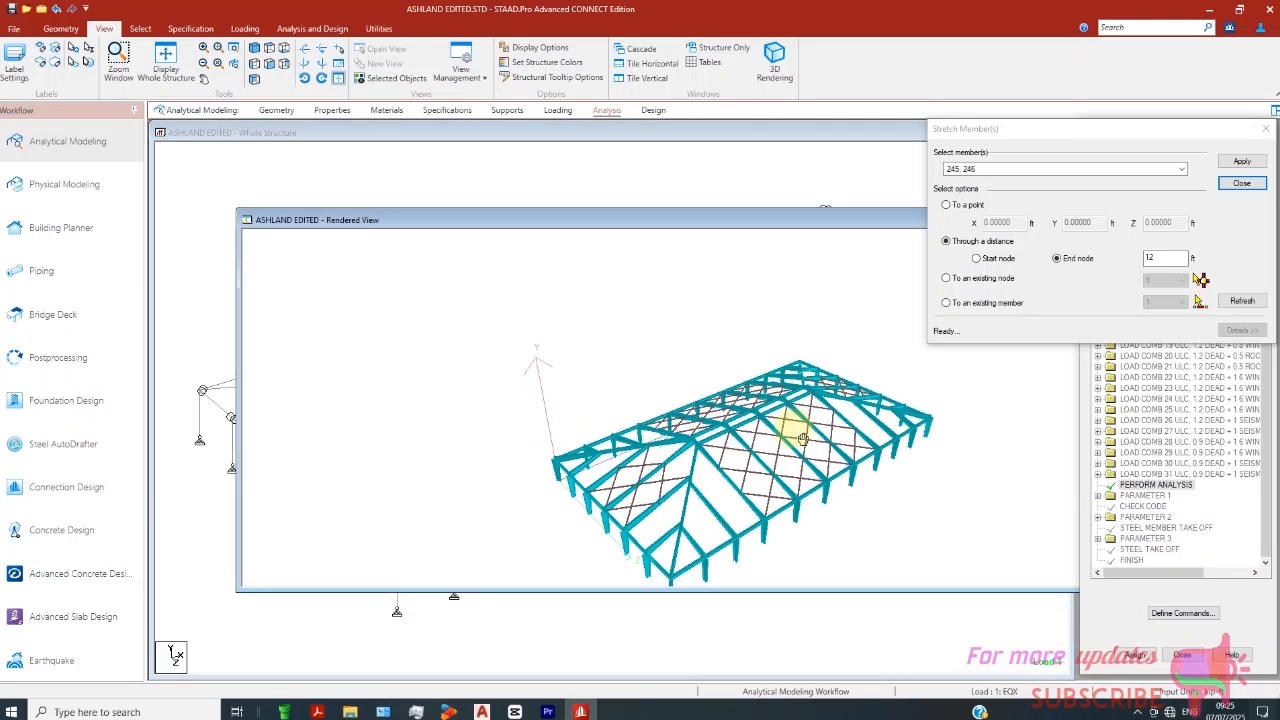
{"action": "scroll", "coordinate": [750, 460], "scroll_direction": "up", "scroll_amount": 4}
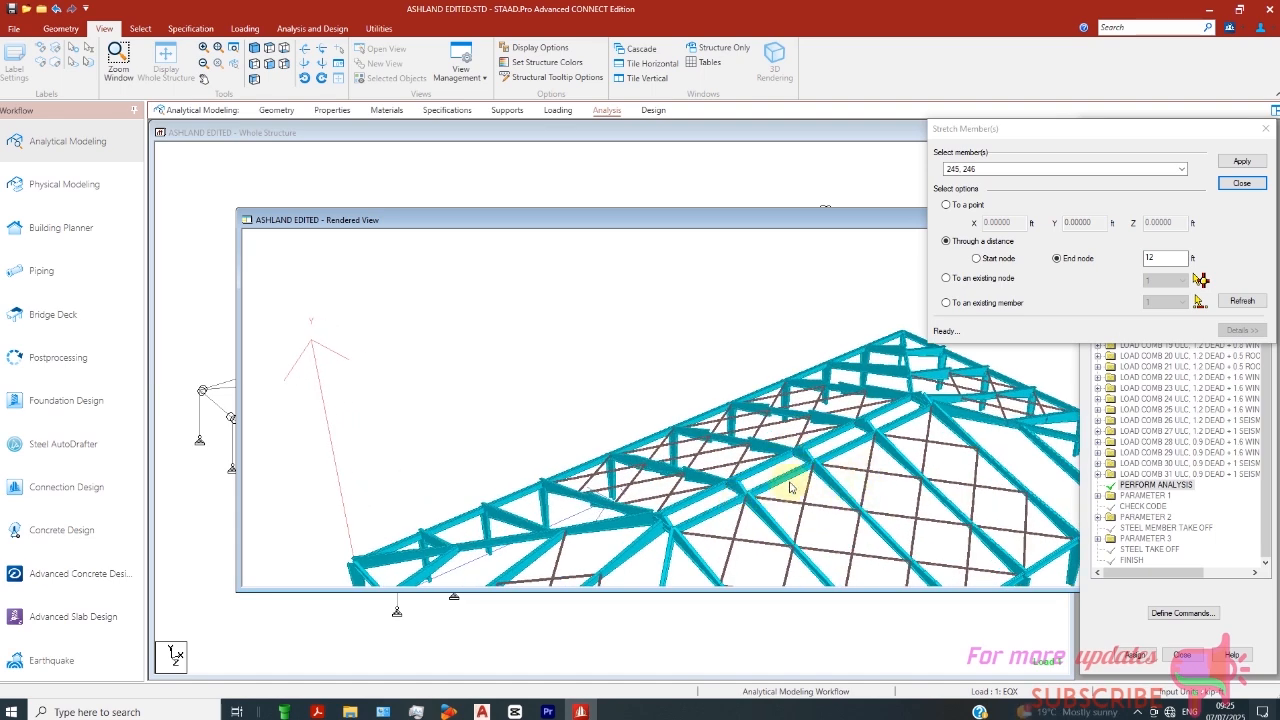
{"action": "left_click_drag", "start_coordinate": [840, 480], "coordinate": [791, 491]}
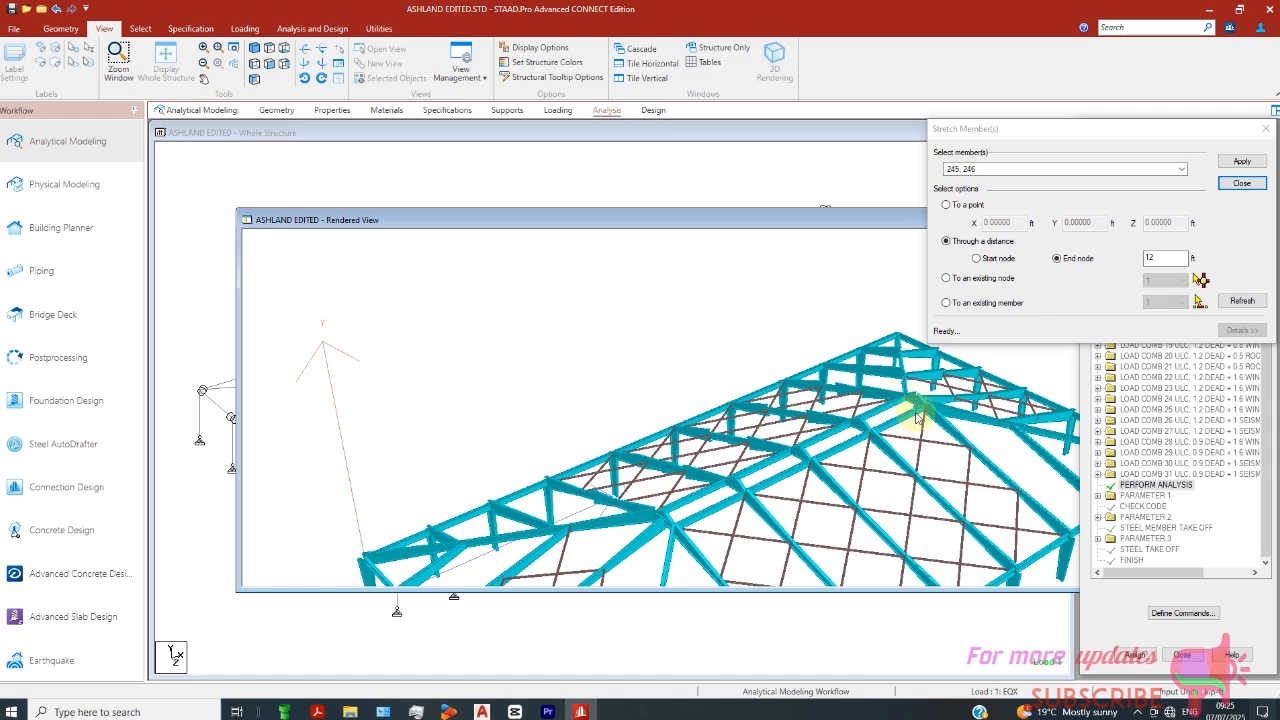
{"action": "left_click_drag", "start_coordinate": [916, 416], "coordinate": [889, 427]}
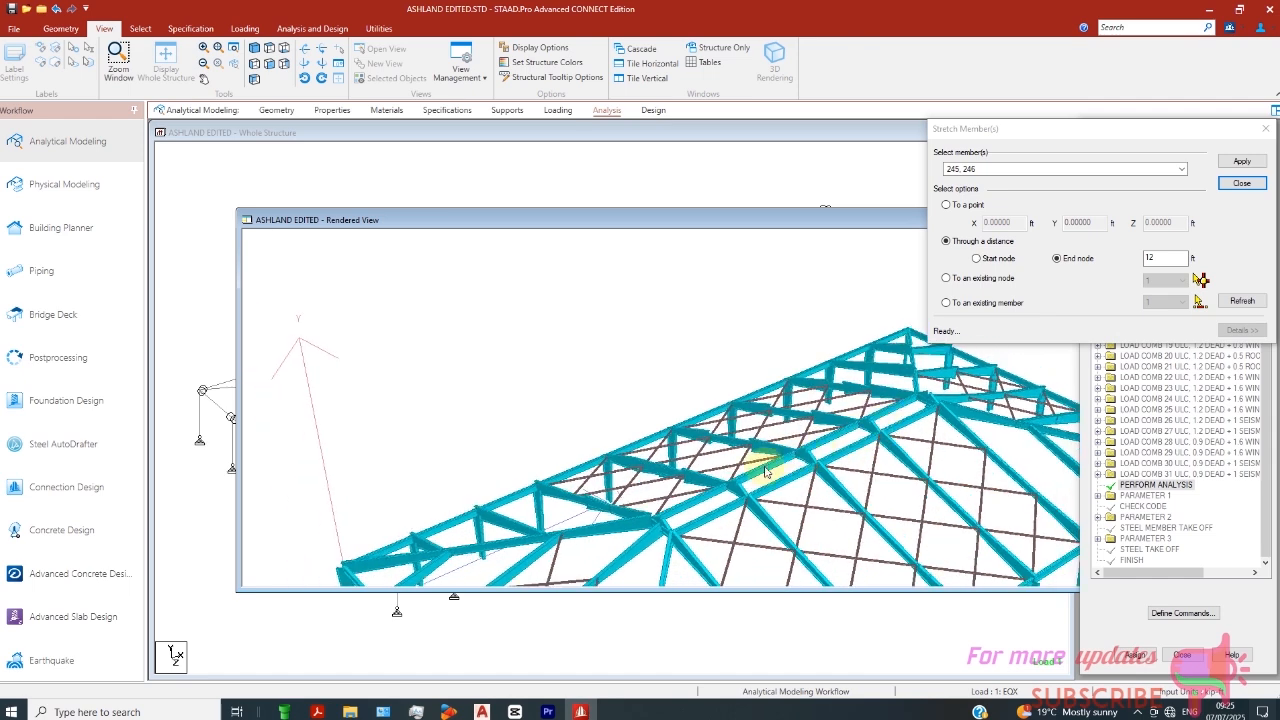
{"action": "left_click_drag", "start_coordinate": [765, 472], "coordinate": [748, 510]}
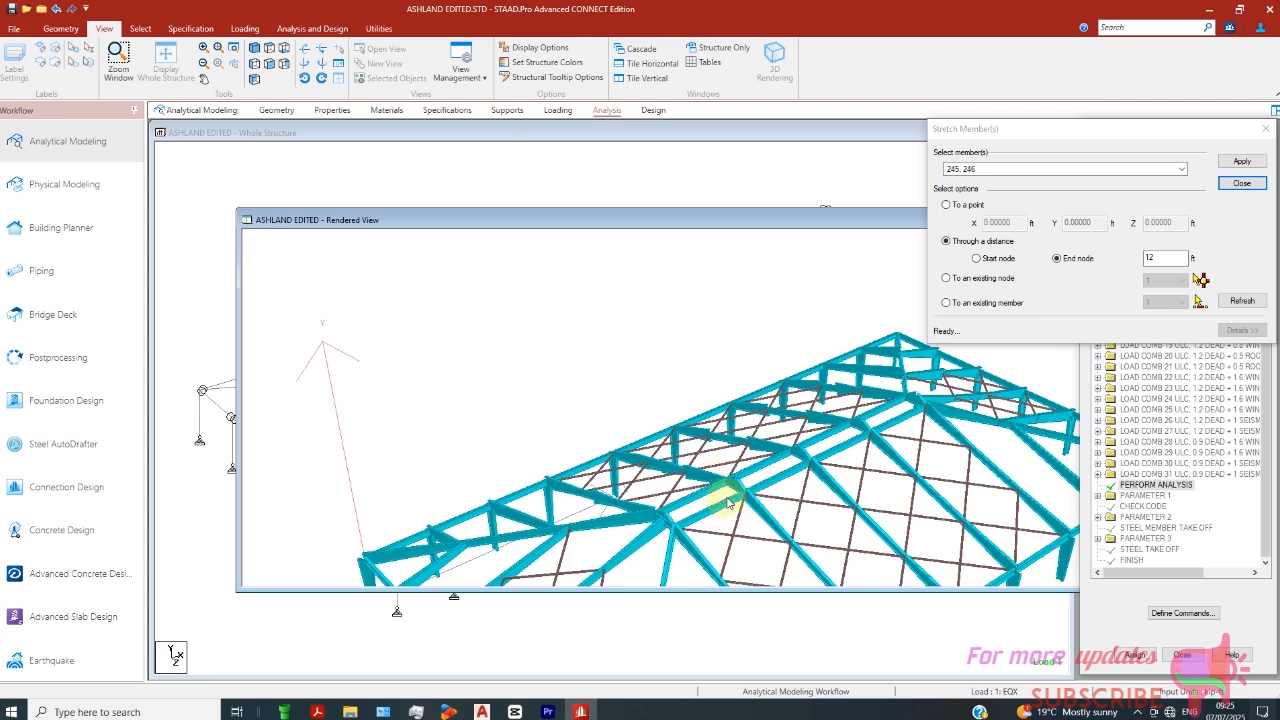
{"action": "left_click_drag", "start_coordinate": [729, 500], "coordinate": [730, 437]}
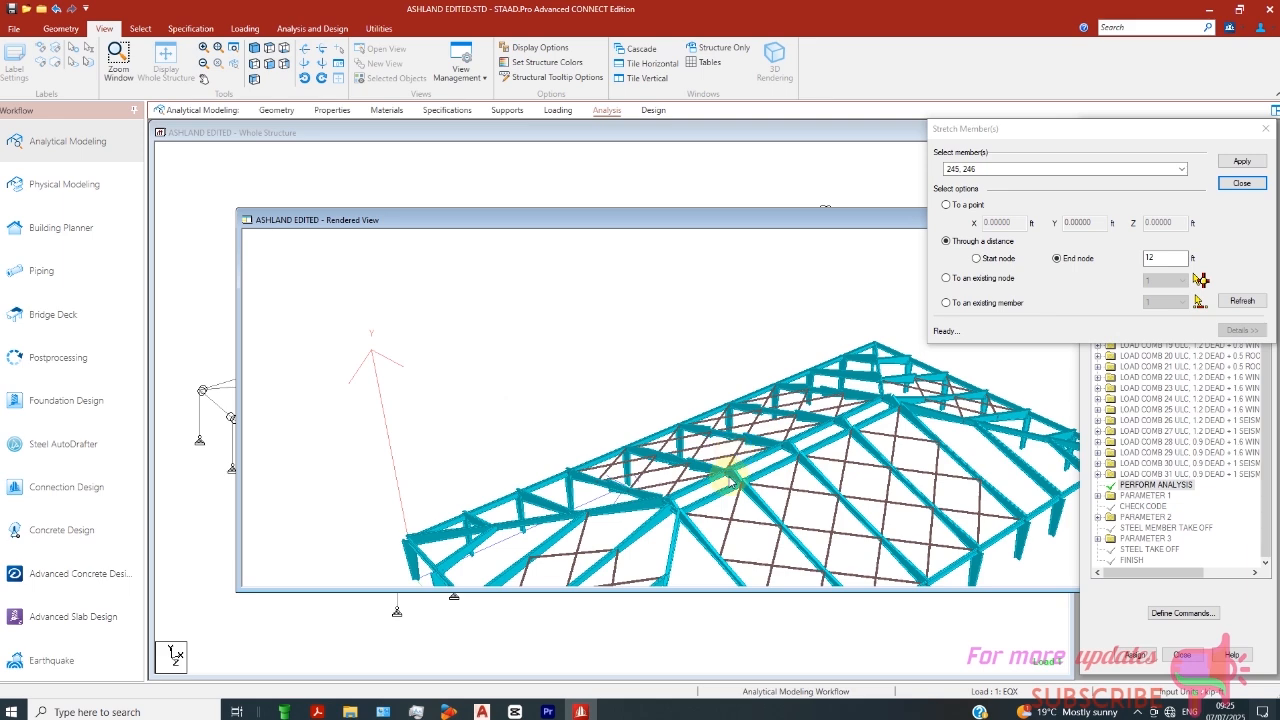
{"action": "left_click_drag", "start_coordinate": [820, 466], "coordinate": [783, 470]}
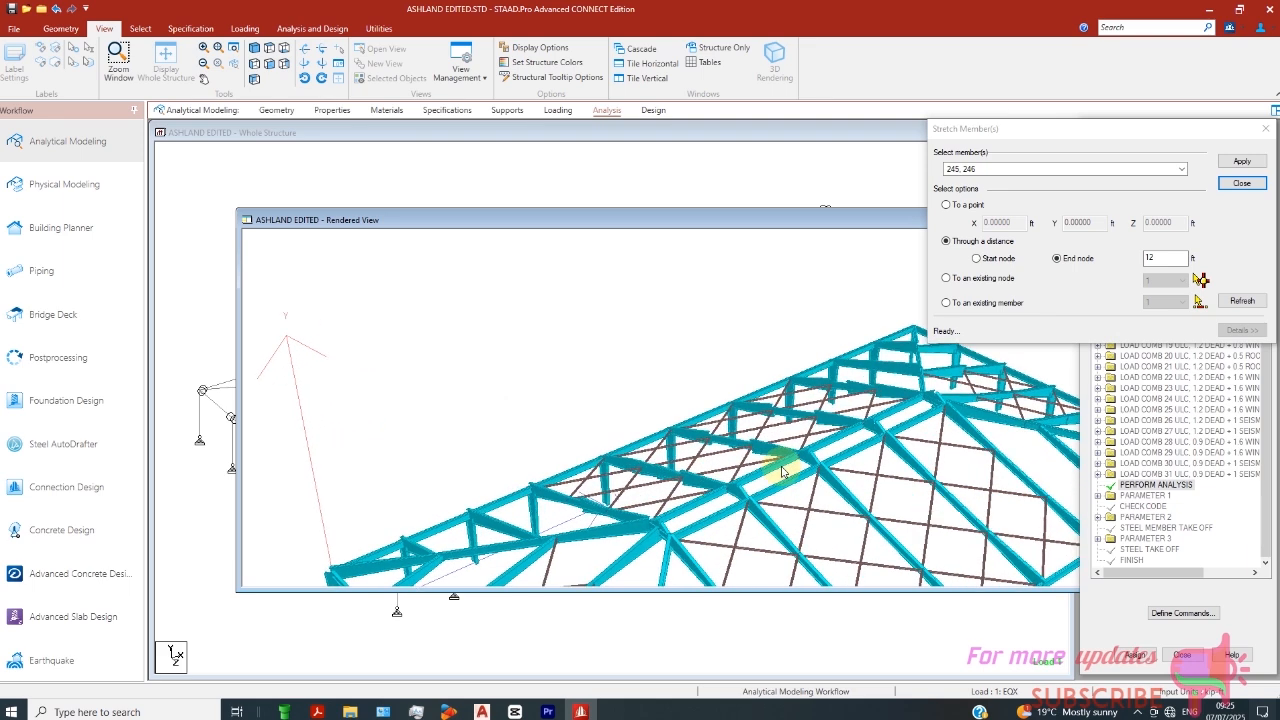
{"action": "left_click", "coordinate": [806, 218]}
{"action": "left_click", "coordinate": [688, 140]}
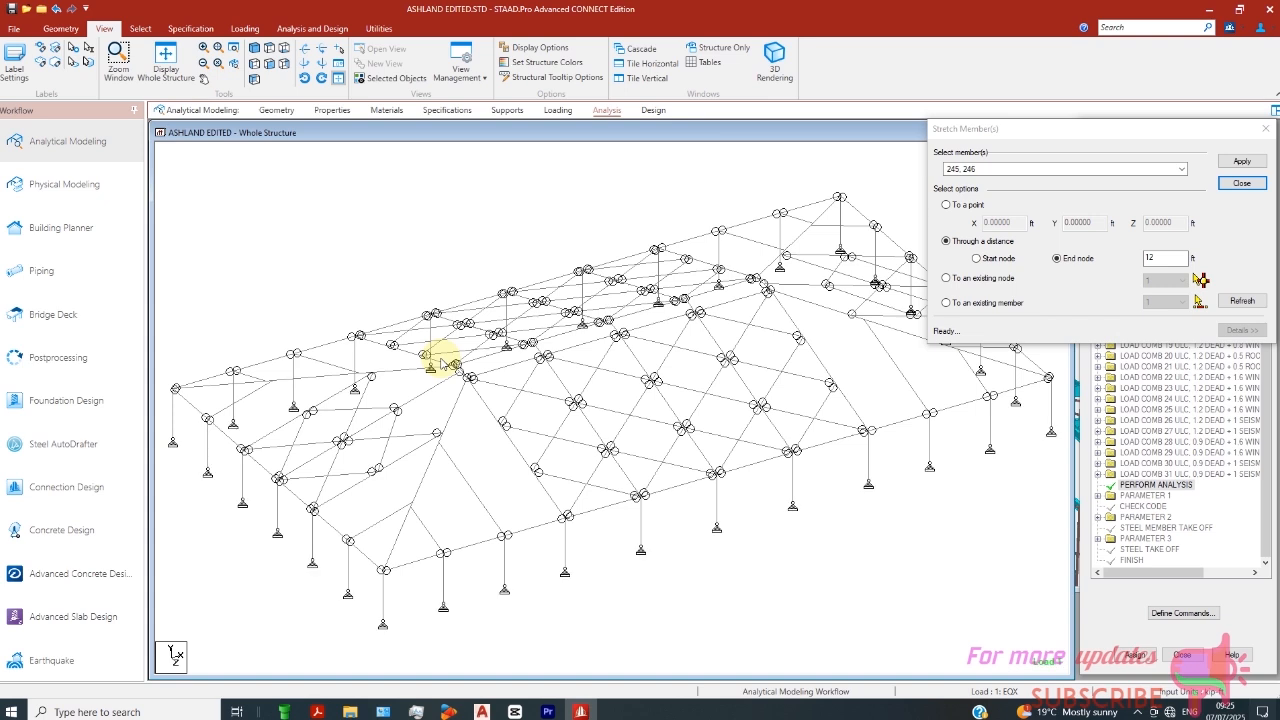
- Run the analysis and design on the modified structure, saving the changes first, and close the analysis log when it finishes
{"action": "left_click", "coordinate": [430, 358]}
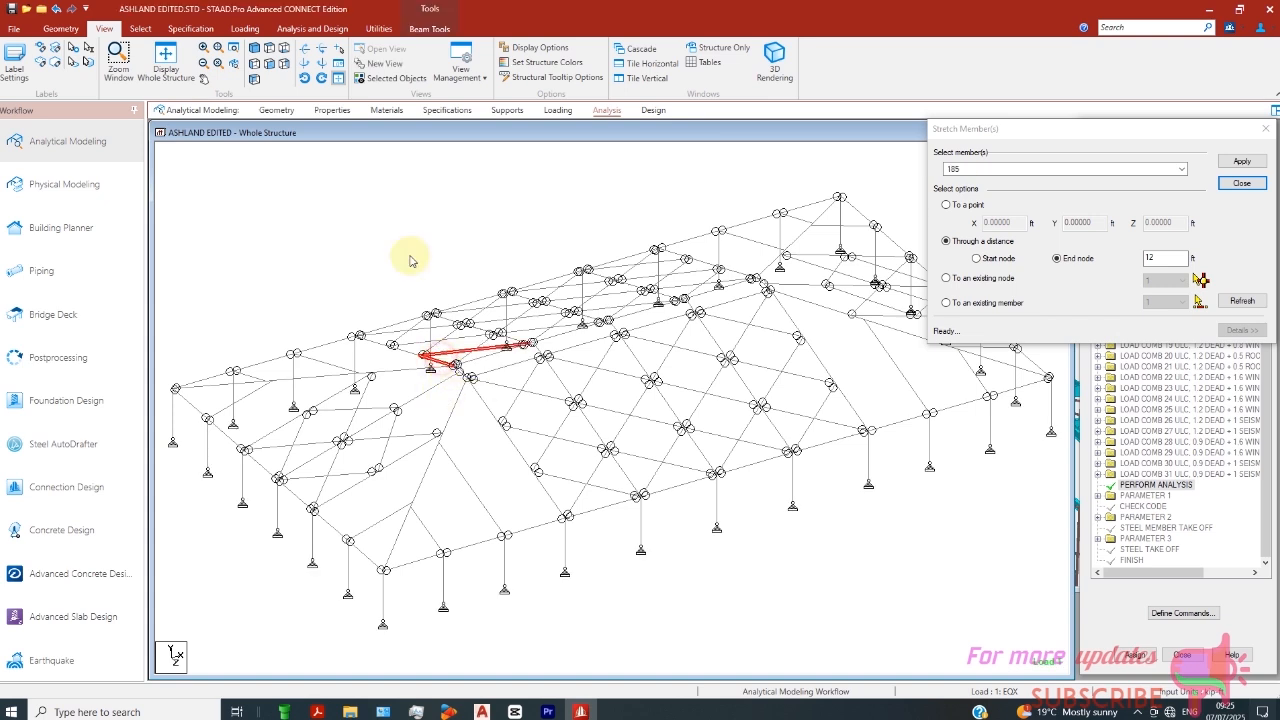
{"action": "left_click", "coordinate": [335, 28]}
{"action": "left_click", "coordinate": [212, 68]}
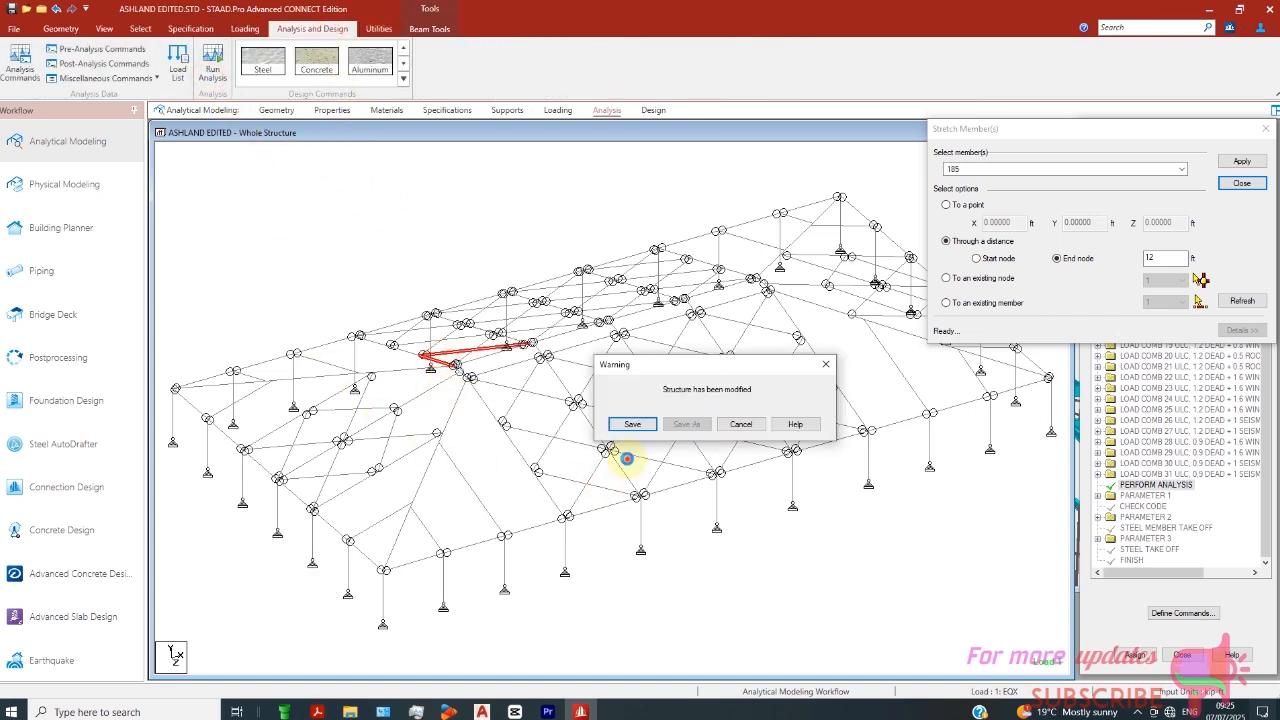
{"action": "left_click", "coordinate": [632, 424]}
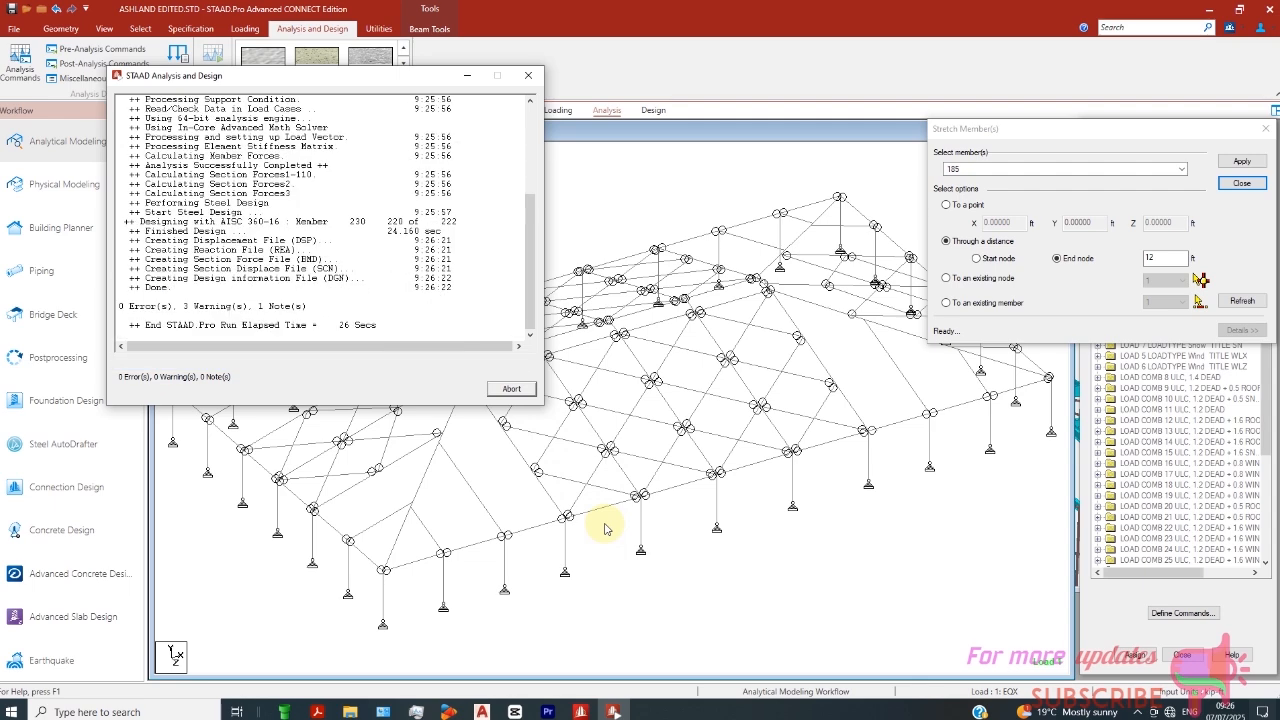
{"action": "left_click", "coordinate": [513, 389]}
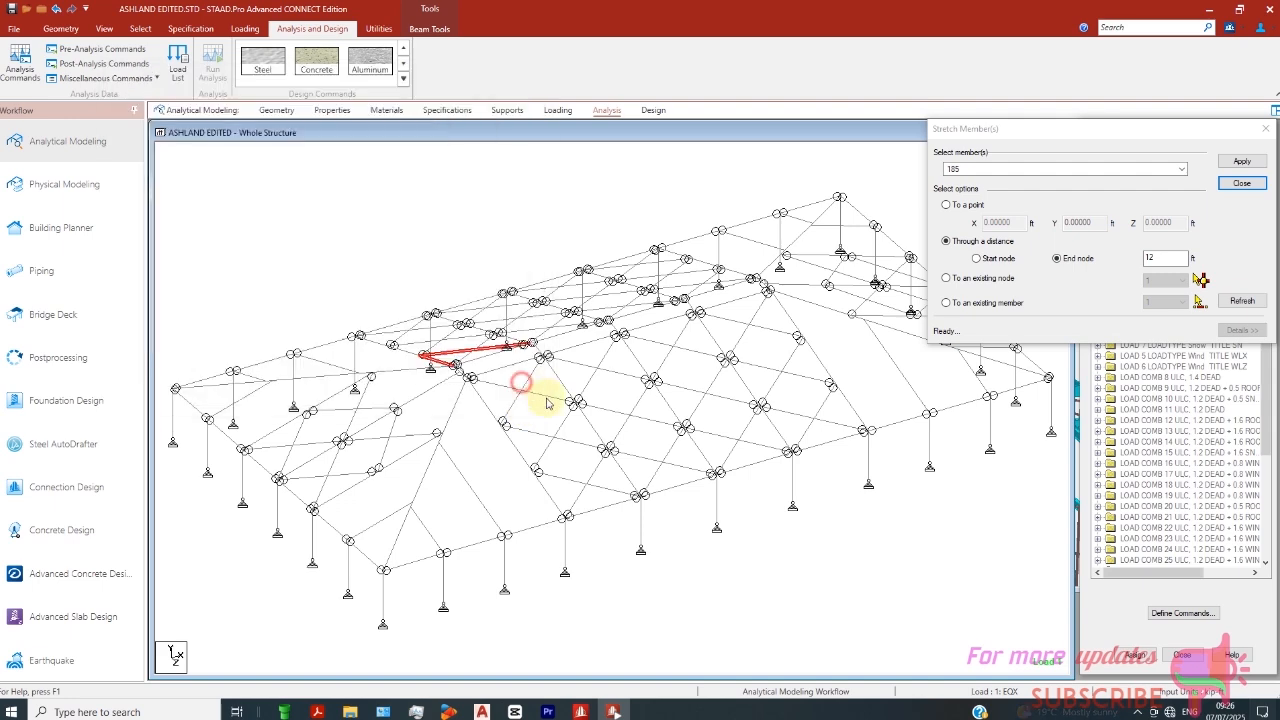
- Clear the current selection and select all failed beams in the structure
{"action": "left_click", "coordinate": [503, 230]}
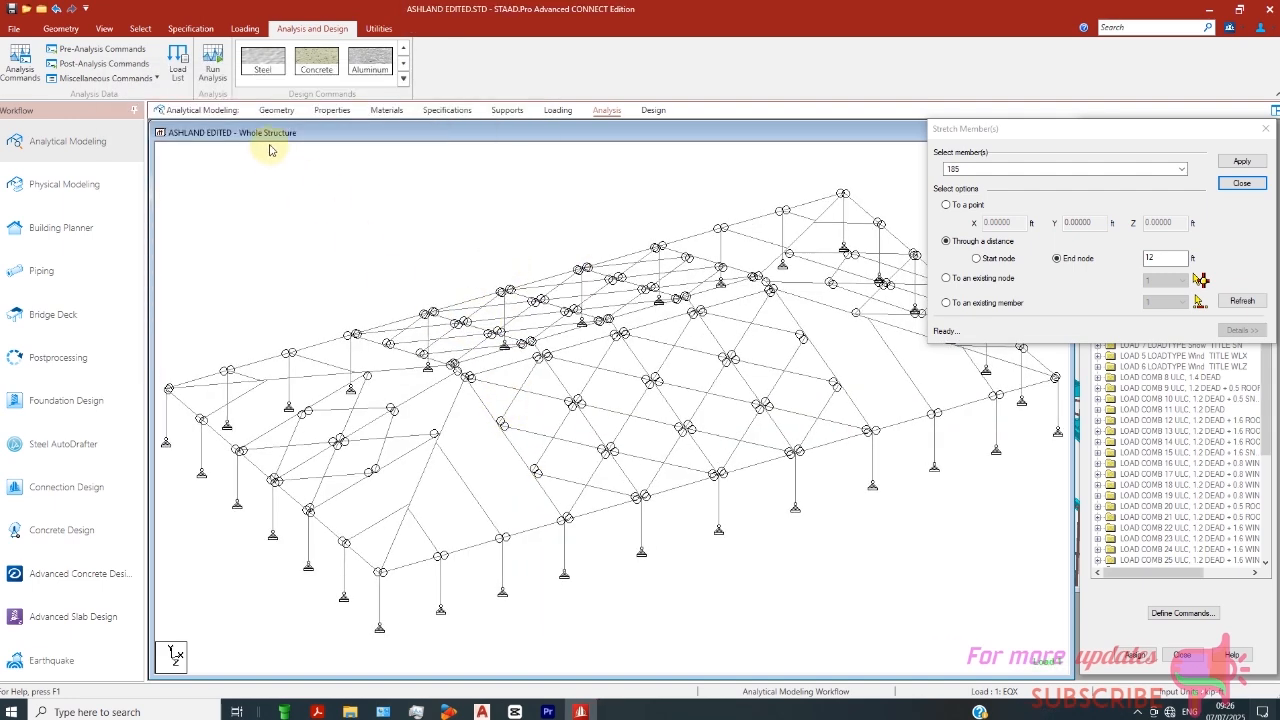
{"action": "left_click", "coordinate": [141, 28]}
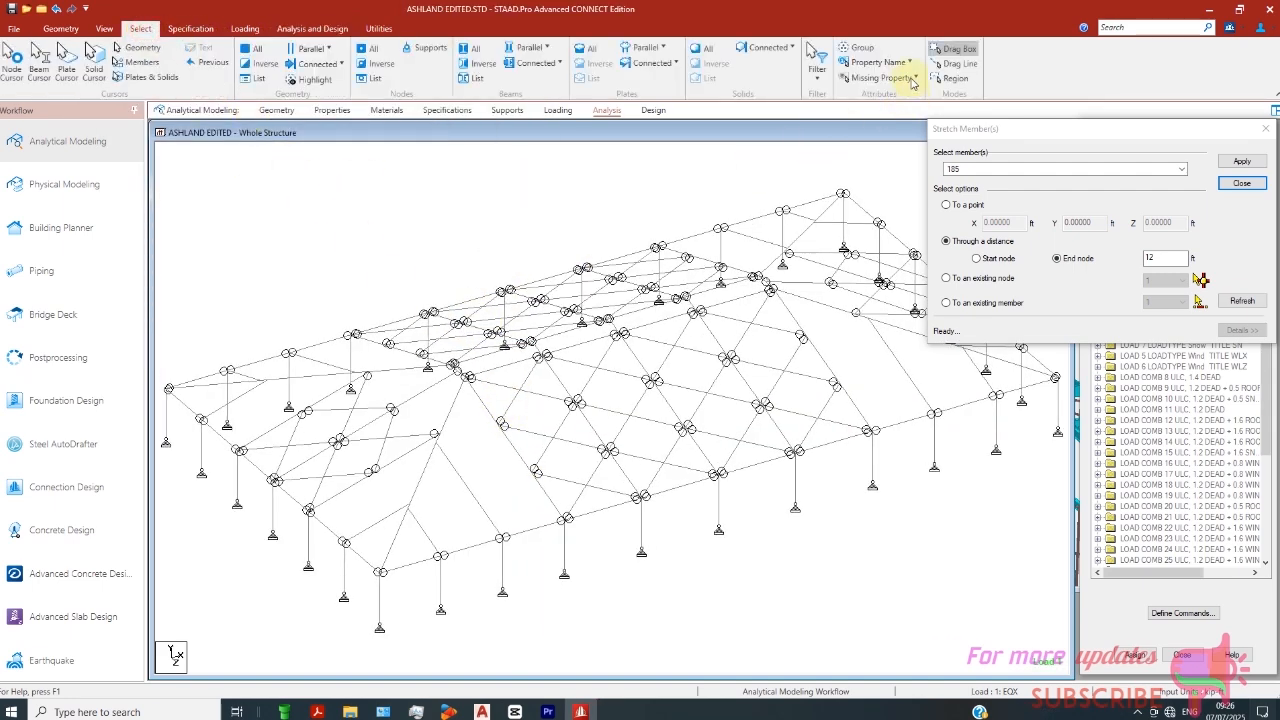
{"action": "left_click", "coordinate": [878, 62]}
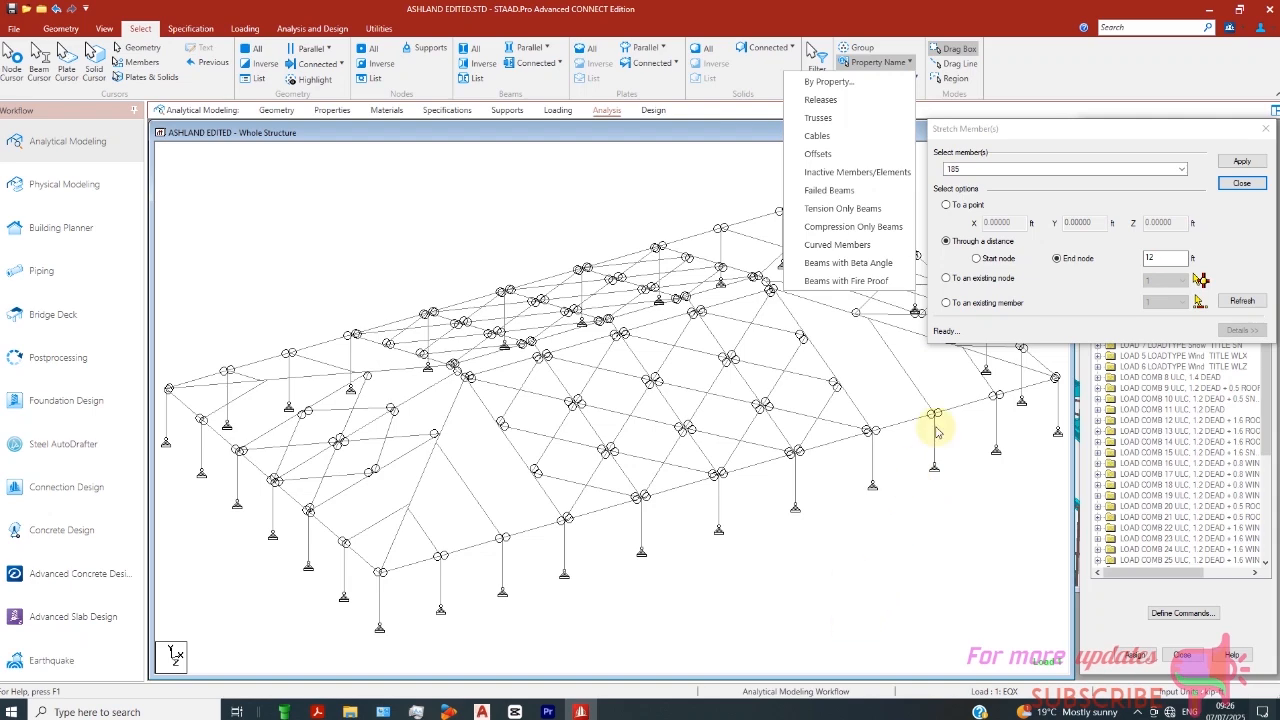
{"action": "left_click", "coordinate": [843, 208]}
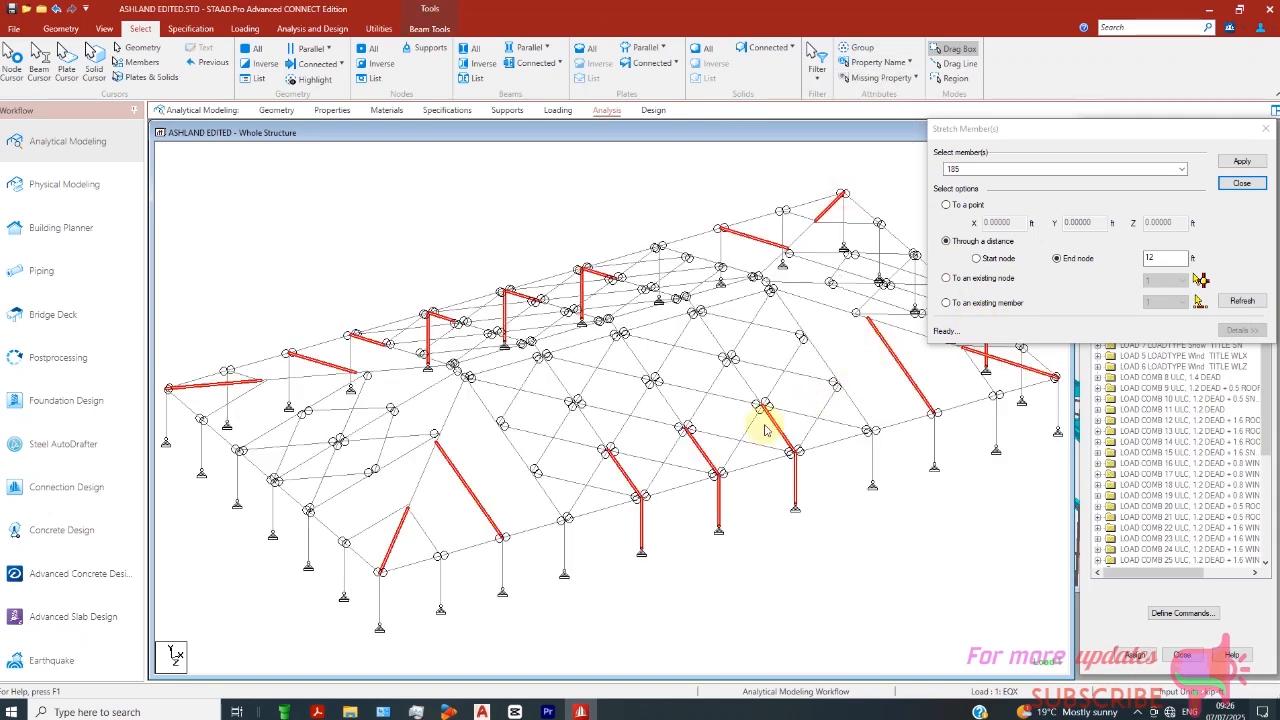
- Examine where the highlighted failed rafters and columns lie, and inspect the crossed braces in the lower front middle bay
{"action": "scroll", "coordinate": [741, 432], "scroll_direction": "down", "scroll_amount": 5}
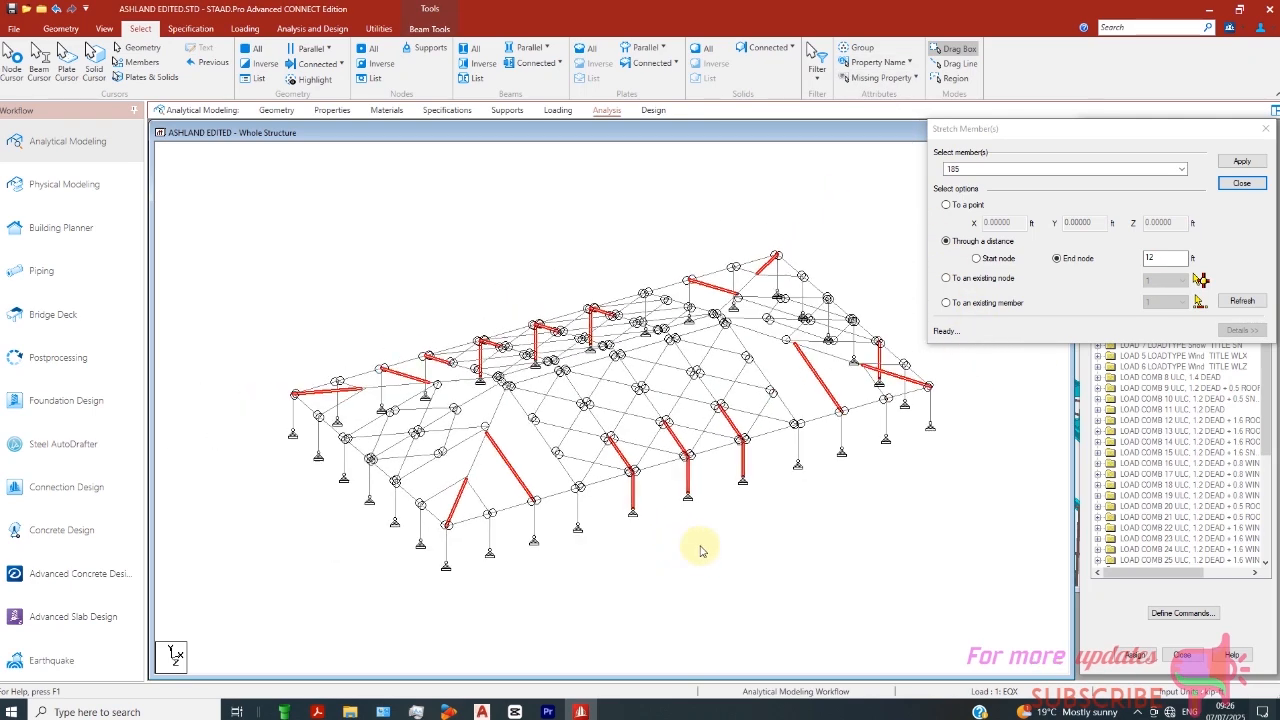
{"action": "scroll", "coordinate": [814, 398], "scroll_direction": "up", "scroll_amount": 1}
{"action": "scroll", "coordinate": [671, 449], "scroll_direction": "down", "scroll_amount": 3}
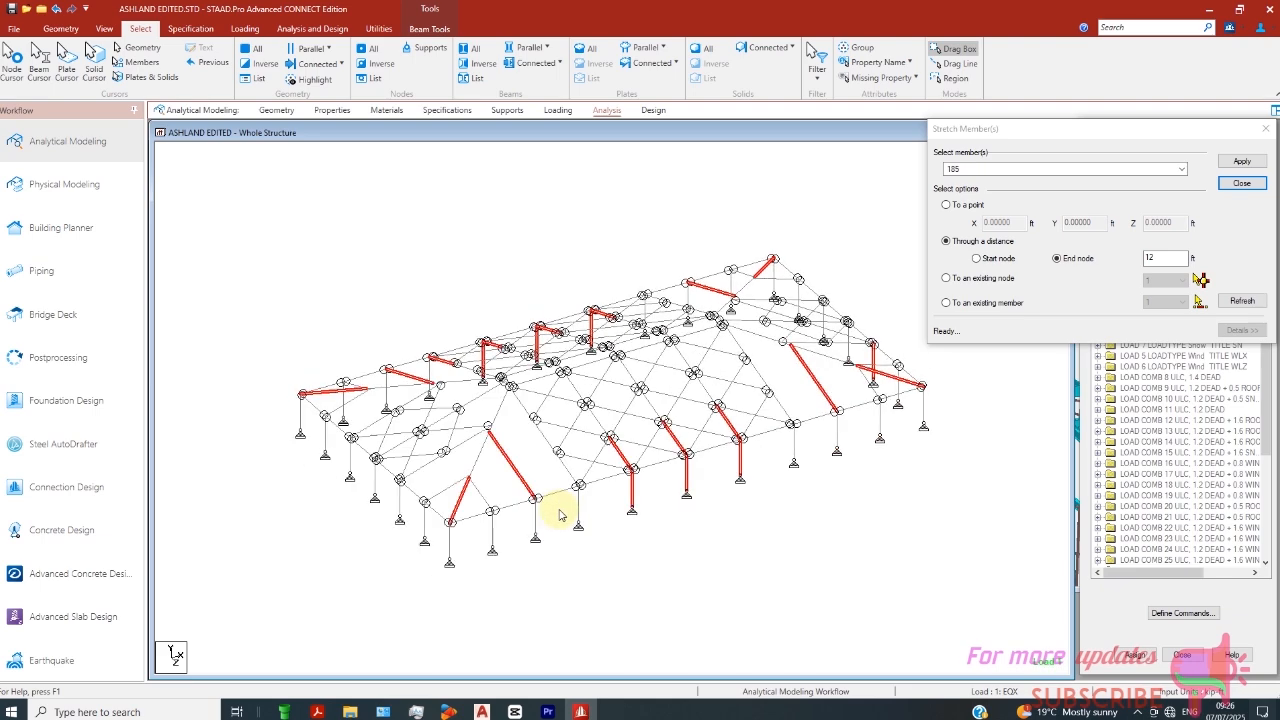
{"action": "scroll", "coordinate": [827, 415], "scroll_direction": "up", "scroll_amount": 1}
{"action": "scroll", "coordinate": [749, 429], "scroll_direction": "up", "scroll_amount": 2}
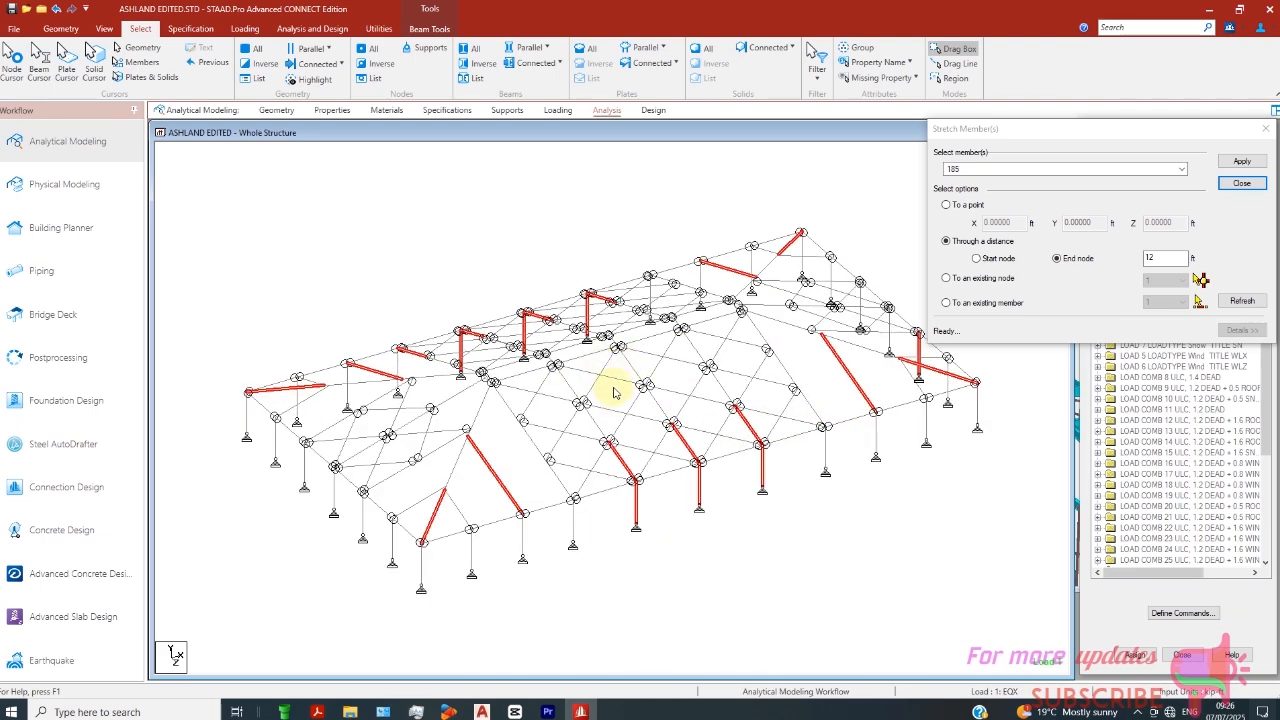
{"action": "scroll", "coordinate": [647, 390], "scroll_direction": "up", "scroll_amount": 3}
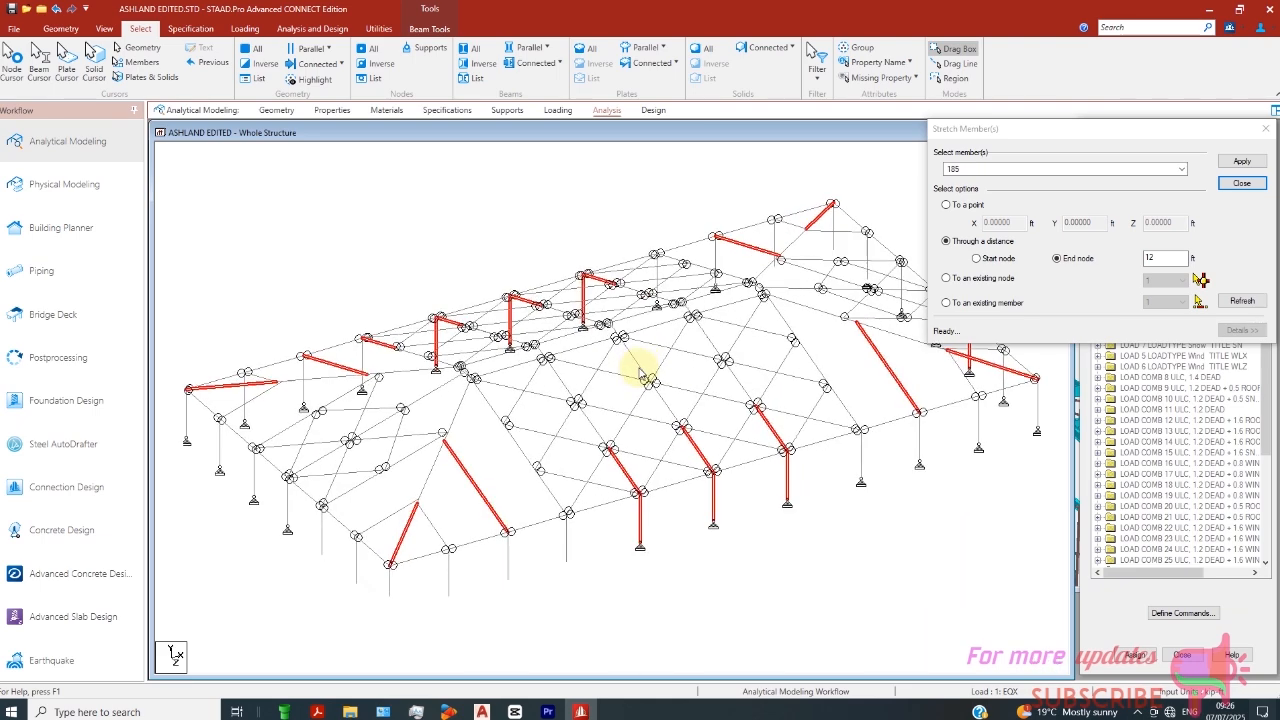
{"action": "scroll", "coordinate": [640, 418], "scroll_direction": "down", "scroll_amount": 1}
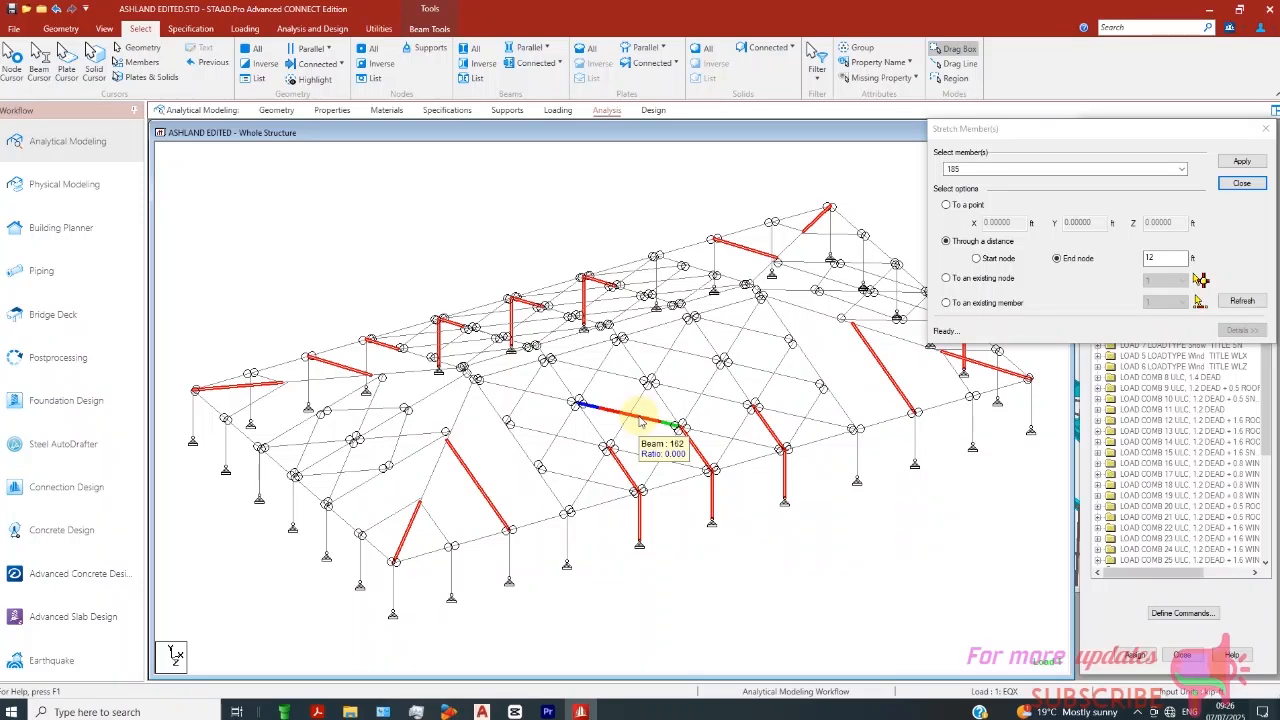
{"action": "scroll", "coordinate": [650, 445], "scroll_direction": "up", "scroll_amount": 1}
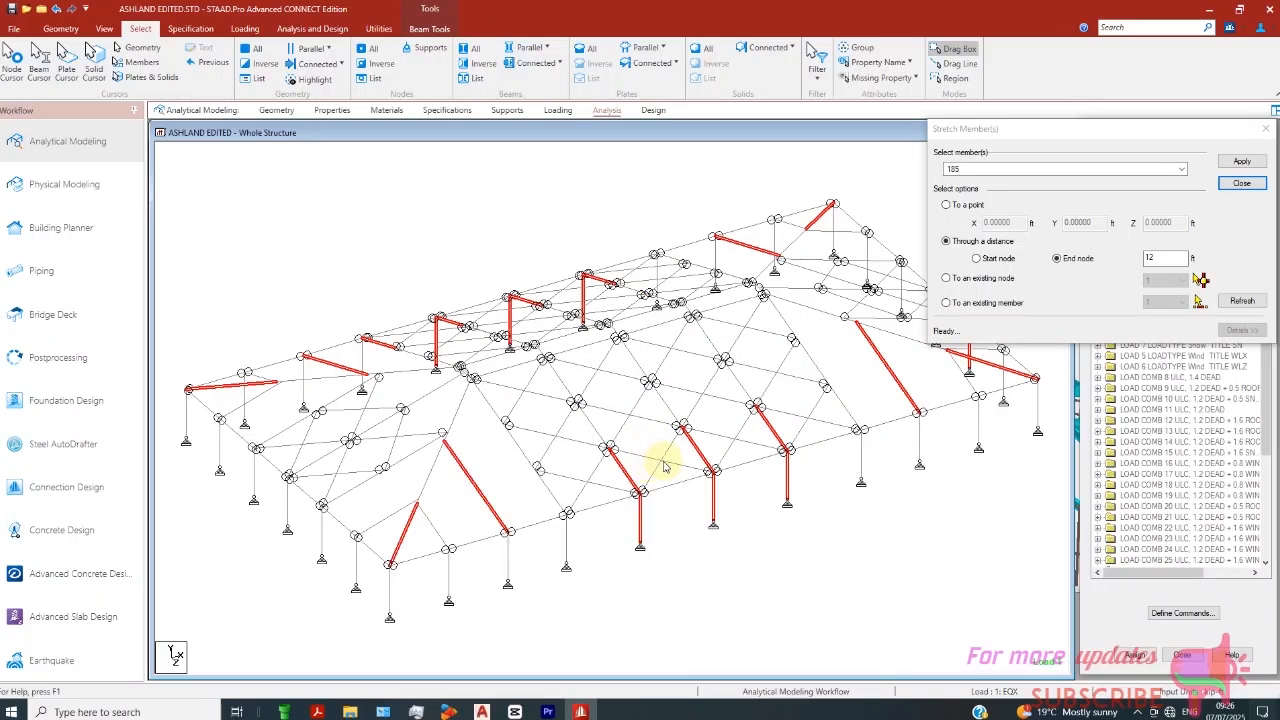
{"action": "left_click", "coordinate": [656, 478]}
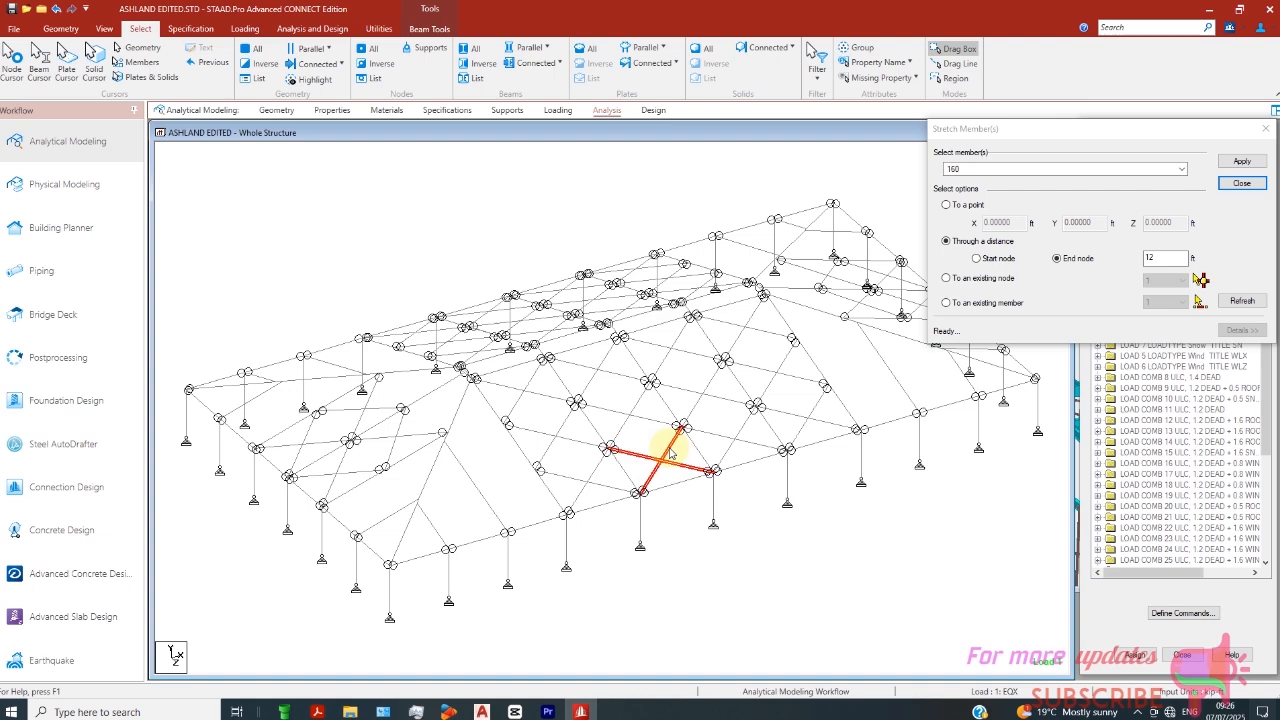
{"action": "scroll", "coordinate": [672, 452], "scroll_direction": "up", "scroll_amount": 2}
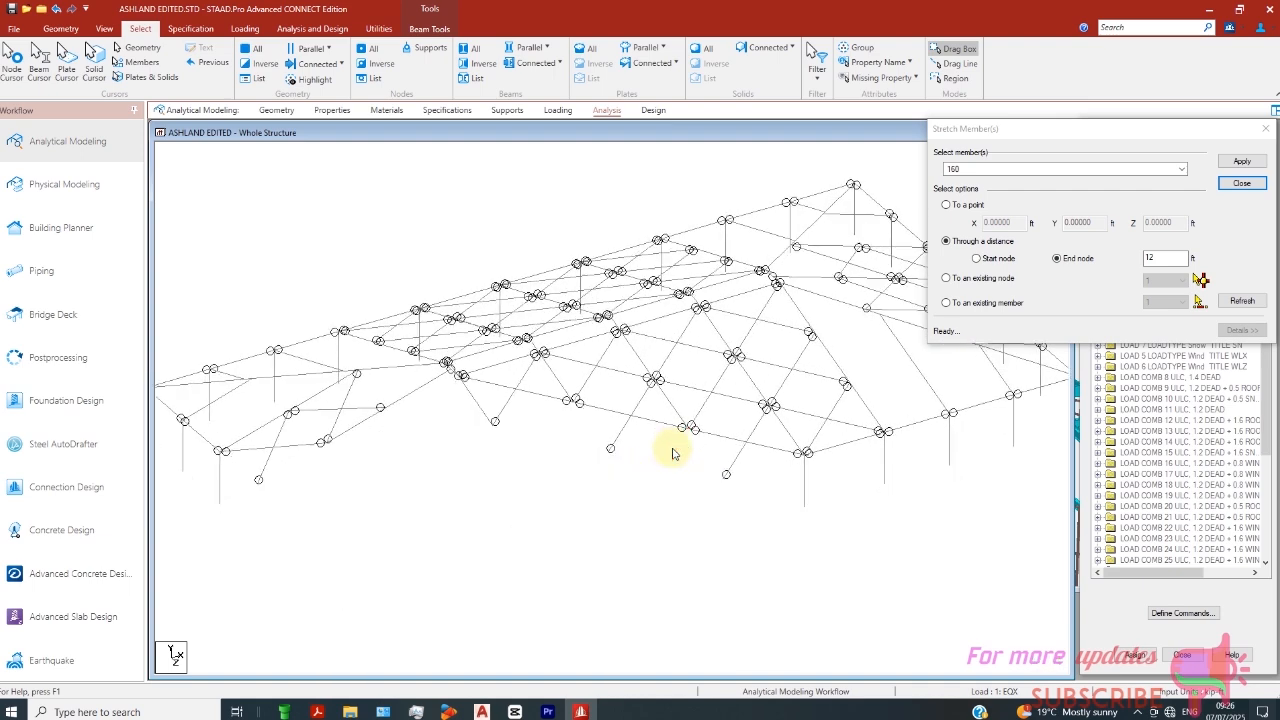
- Highlight the crossed brace pairs in the front middle roof bays in turn and examine where they connect to the frames
{"action": "scroll", "coordinate": [677, 450], "scroll_direction": "down", "scroll_amount": 2}
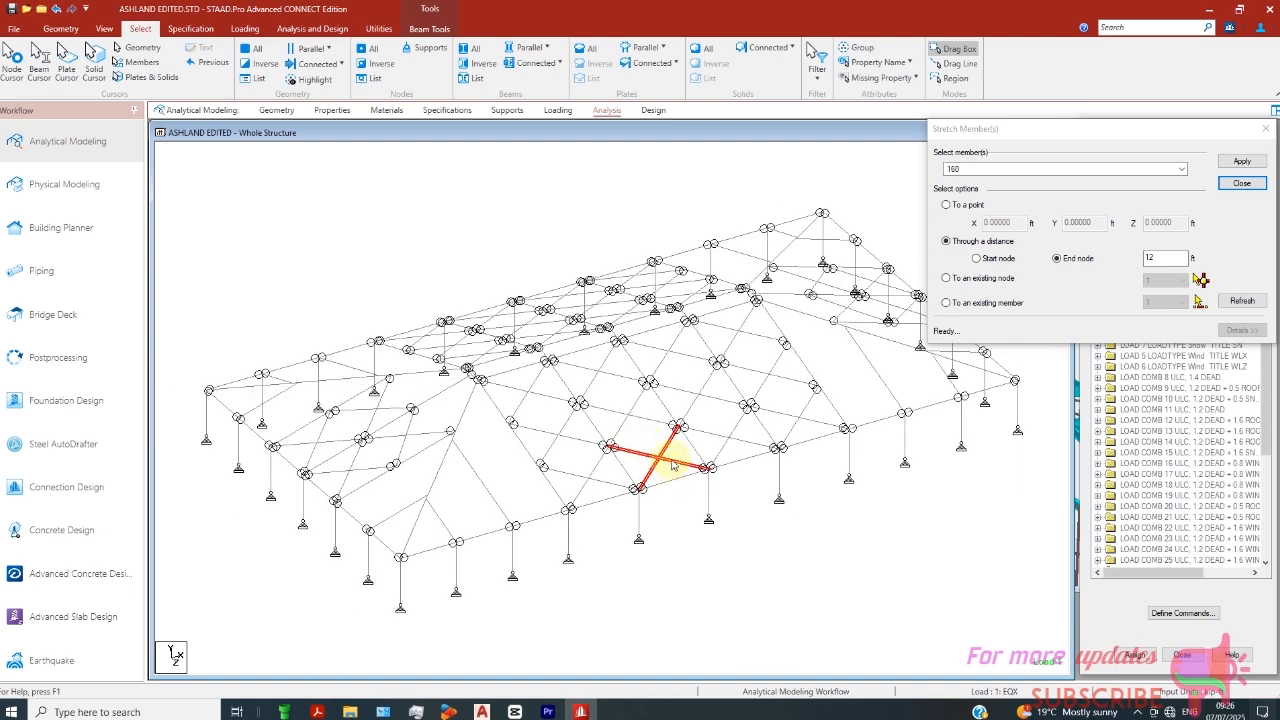
{"action": "left_click", "coordinate": [701, 397]}
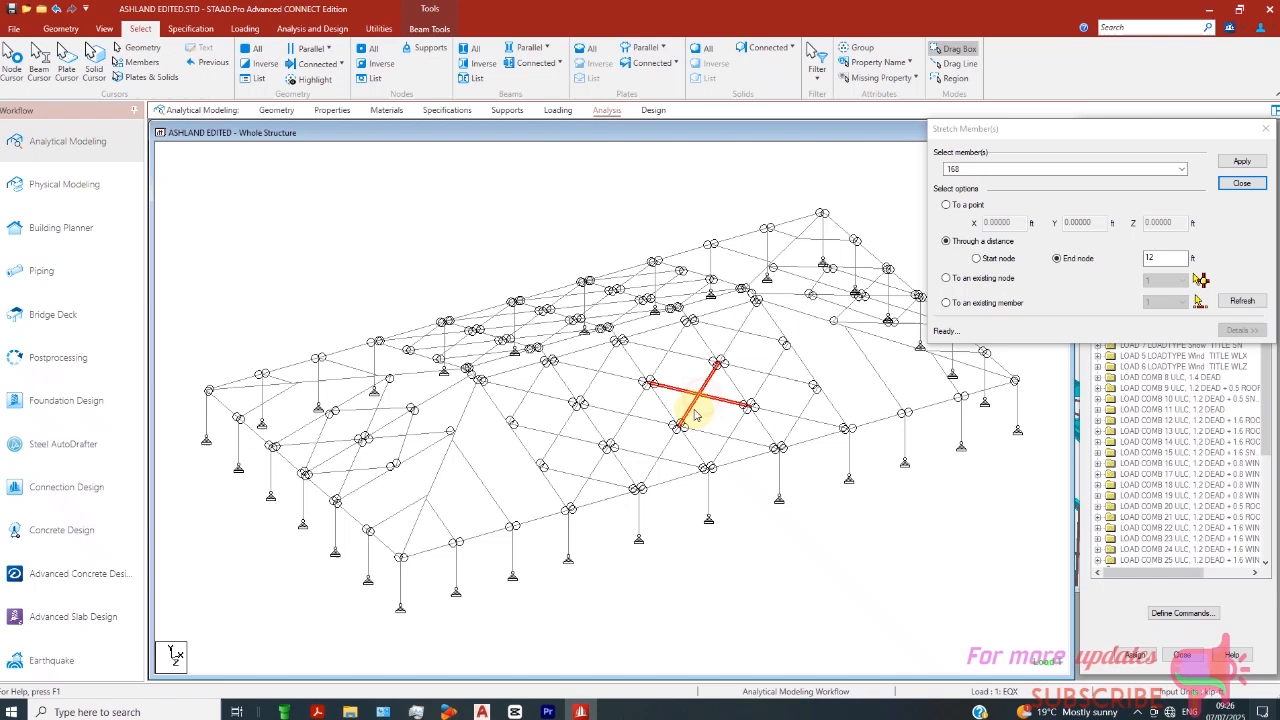
{"action": "left_click", "coordinate": [735, 447]}
{"action": "left_click", "coordinate": [735, 430]}
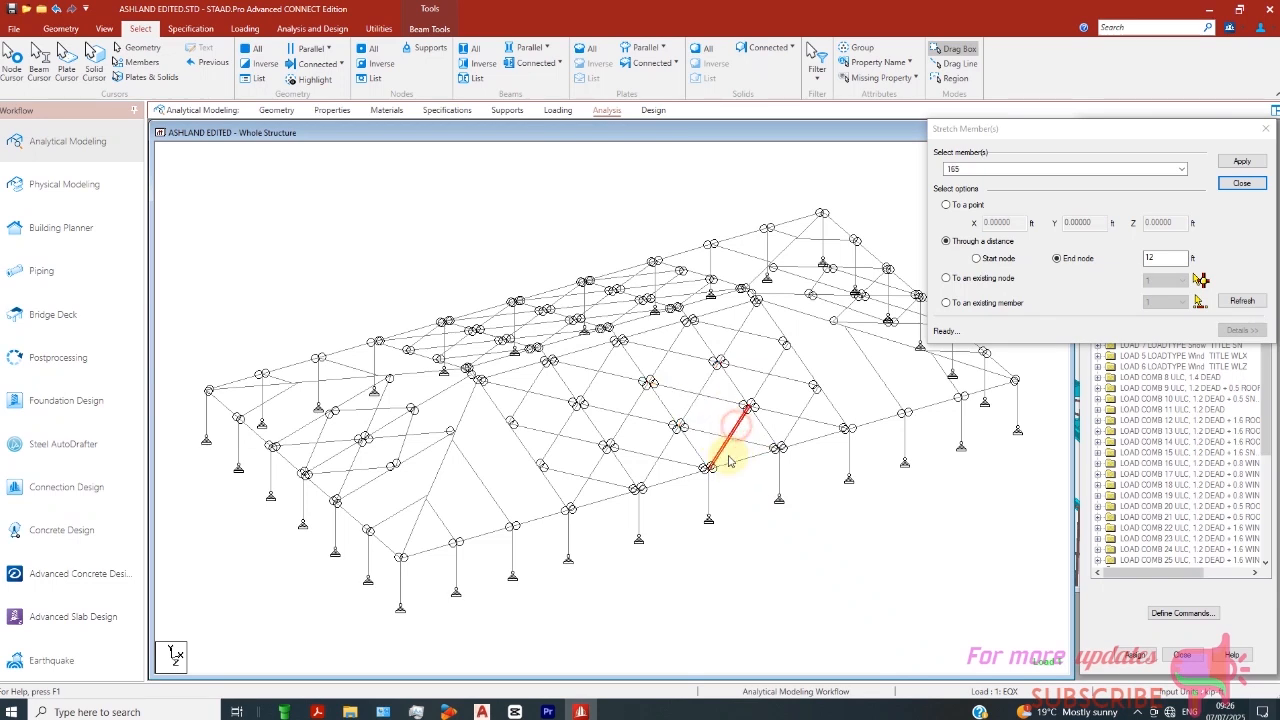
{"action": "left_click", "coordinate": [731, 437], "text": "ctrl"}
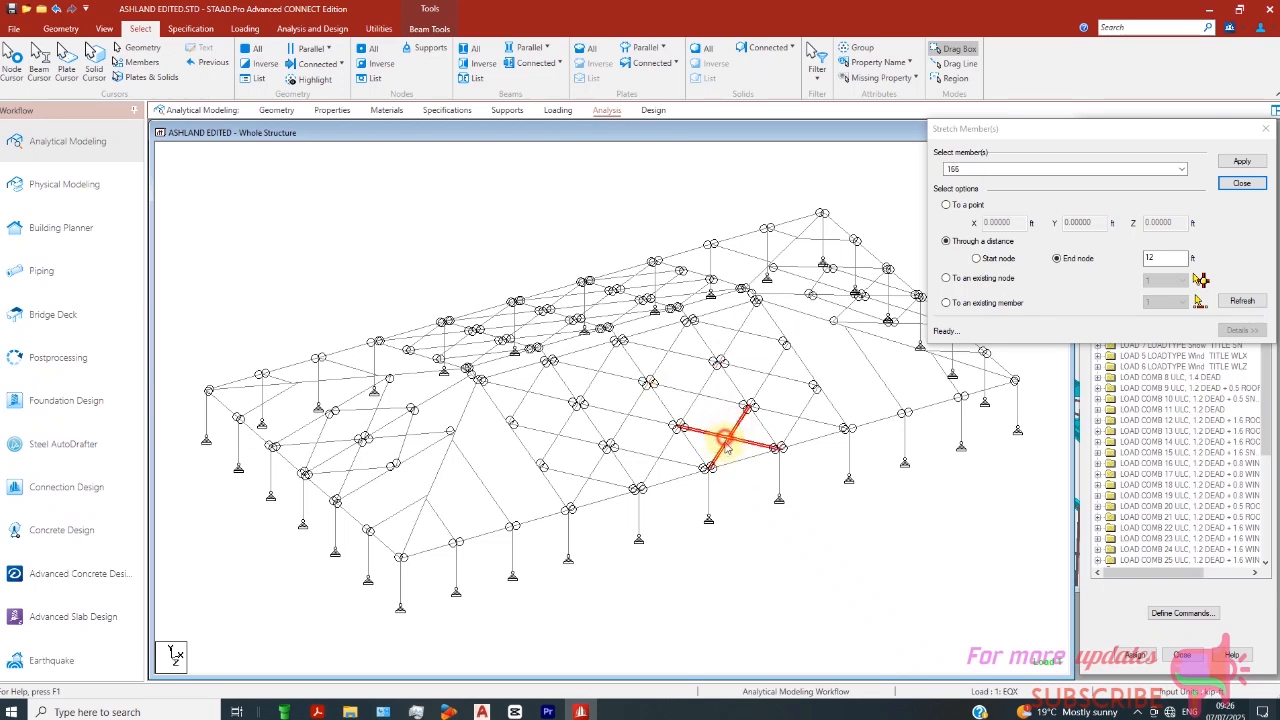
{"action": "left_click", "coordinate": [659, 460]}
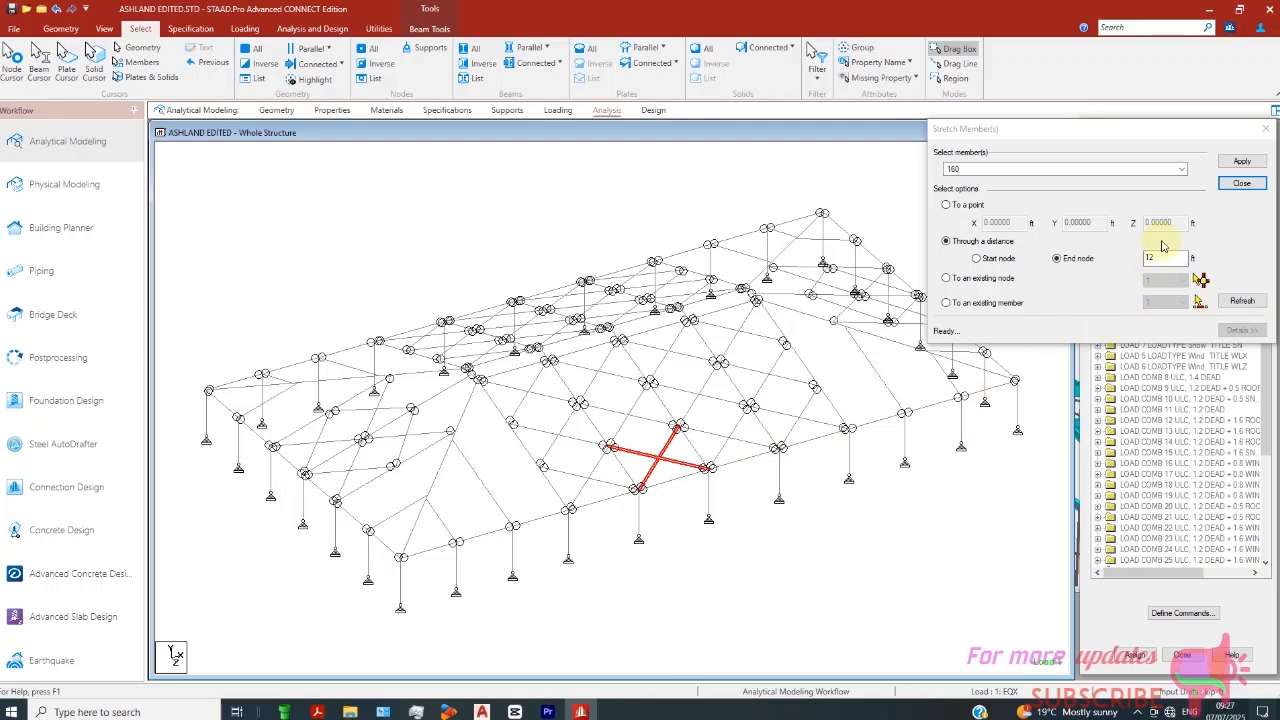
- Close the Stretch Member(s) dialog and highlight the lower rafter segment of a front middle frame
{"action": "left_click", "coordinate": [1228, 186]}
{"action": "middle_click_drag", "start_coordinate": [571, 371], "coordinate": [676, 508]}
{"action": "left_click", "coordinate": [686, 443]}
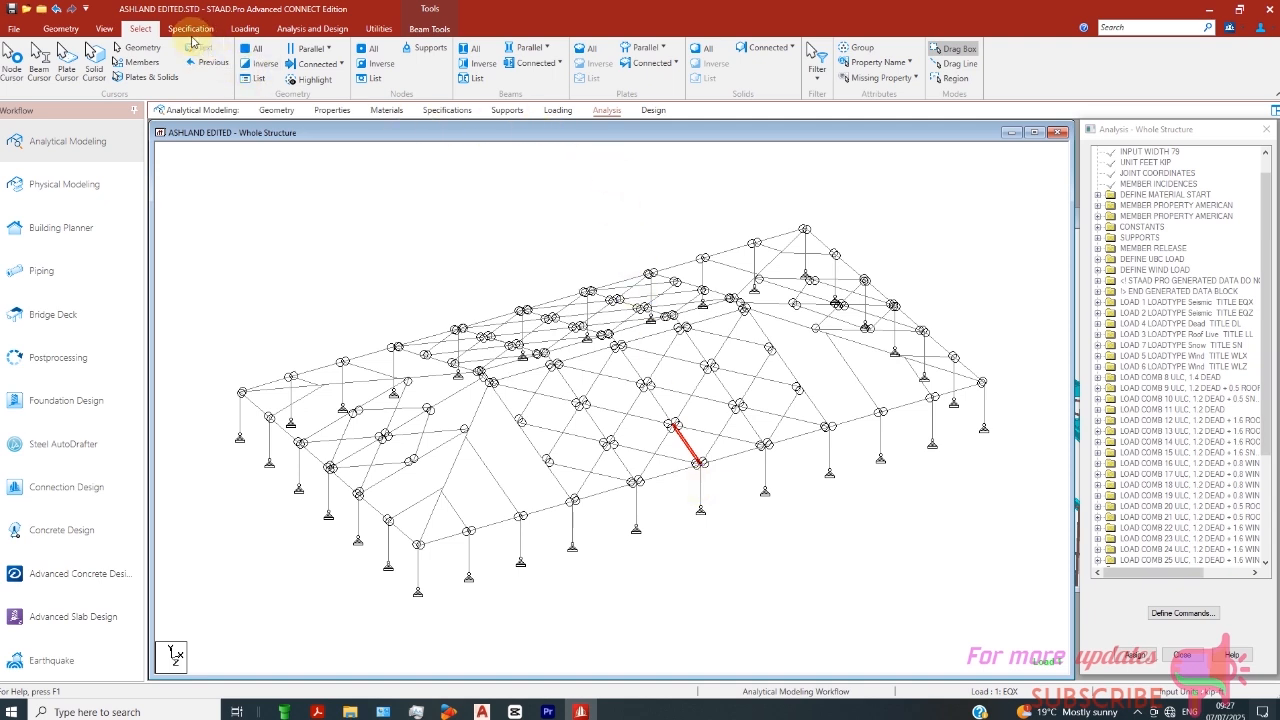
- Select all failed beams in the structure again and examine their positions in the whole-structure view
{"action": "left_click", "coordinate": [375, 29]}
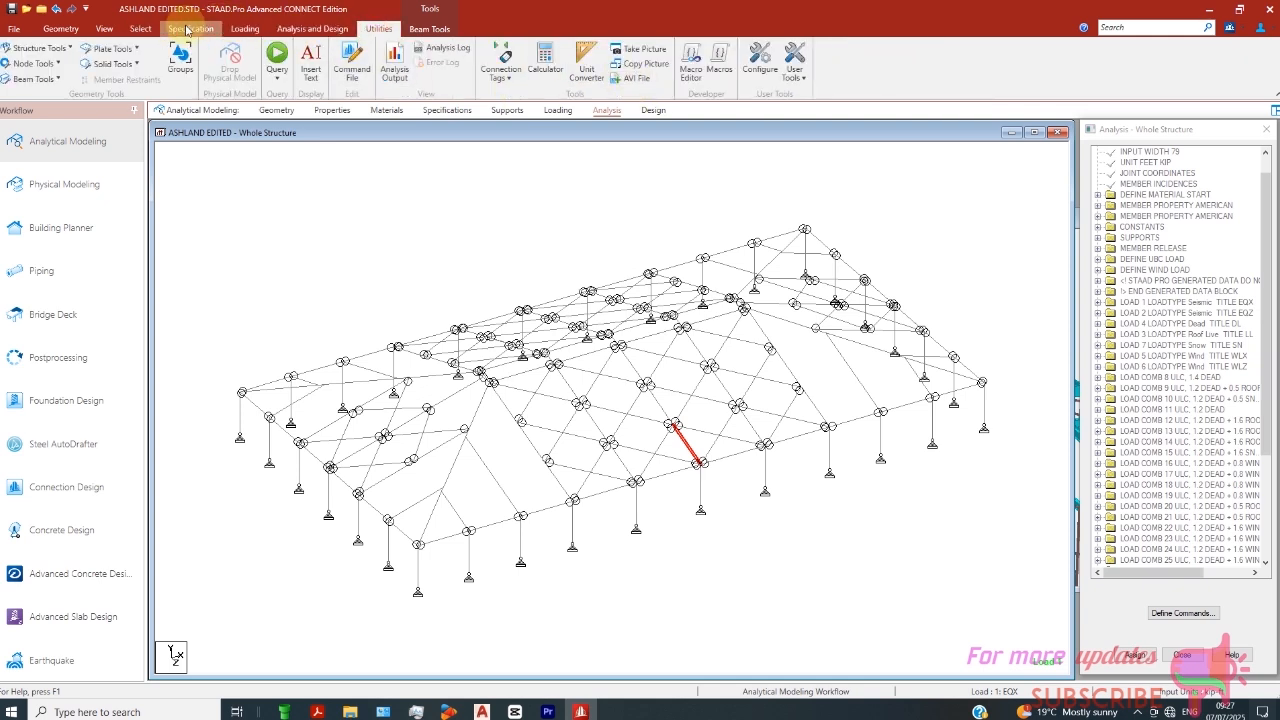
{"action": "left_click", "coordinate": [125, 28]}
{"action": "left_click", "coordinate": [880, 77]}
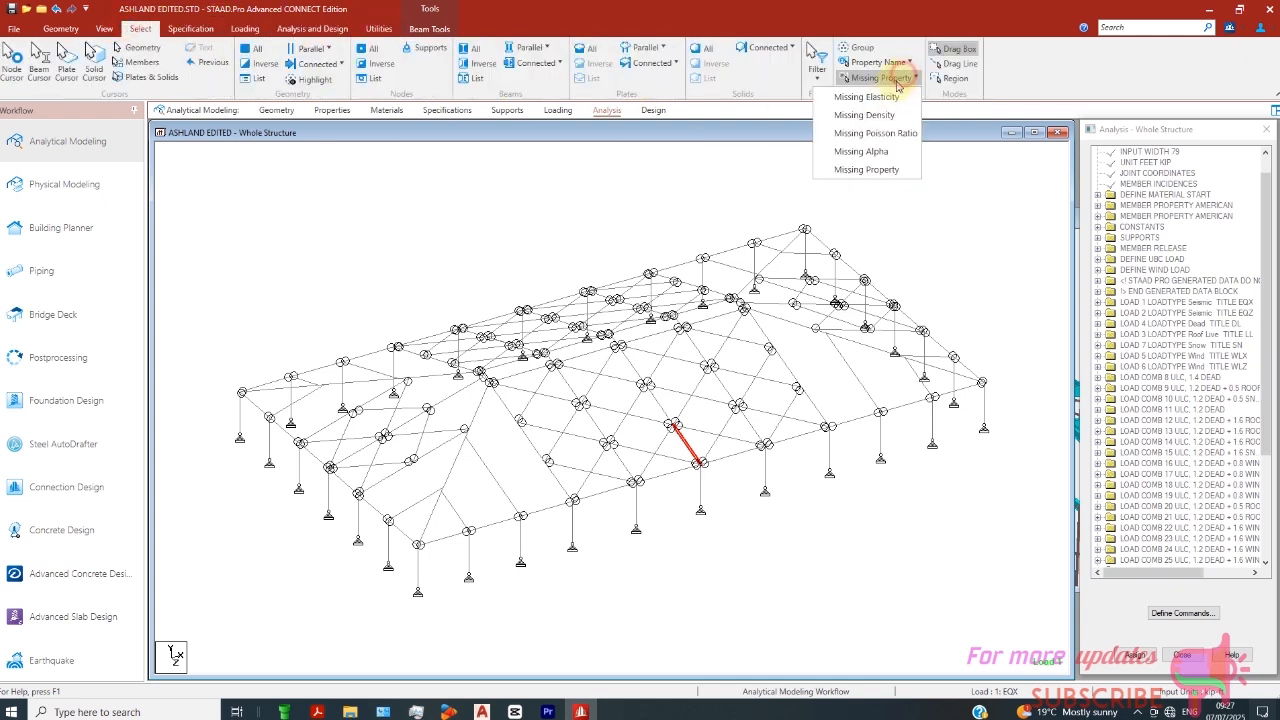
{"action": "left_click", "coordinate": [878, 62]}
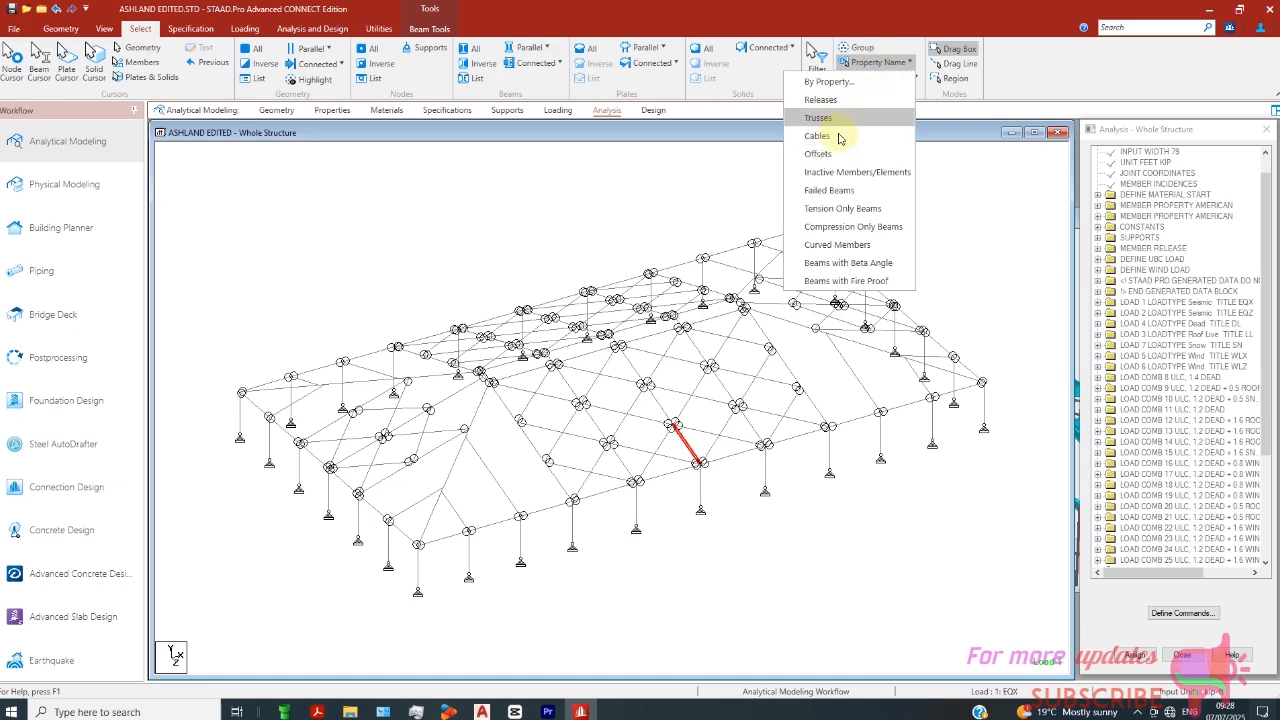
{"action": "left_click", "coordinate": [831, 190]}
{"action": "scroll", "coordinate": [600, 470], "scroll_direction": "up", "scroll_amount": 3}
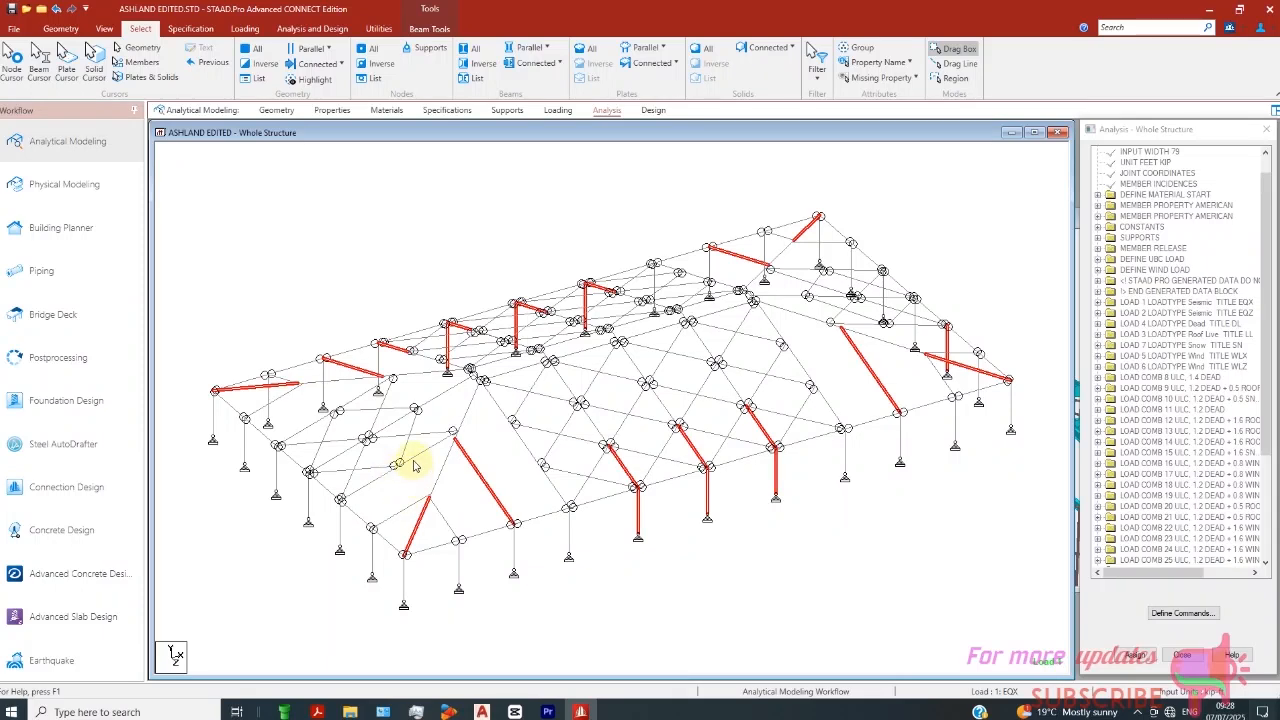
- Review the steel design results of the failed hip rafter at the front corner, beam 34, and close its details
{"action": "double_click", "coordinate": [425, 522]}
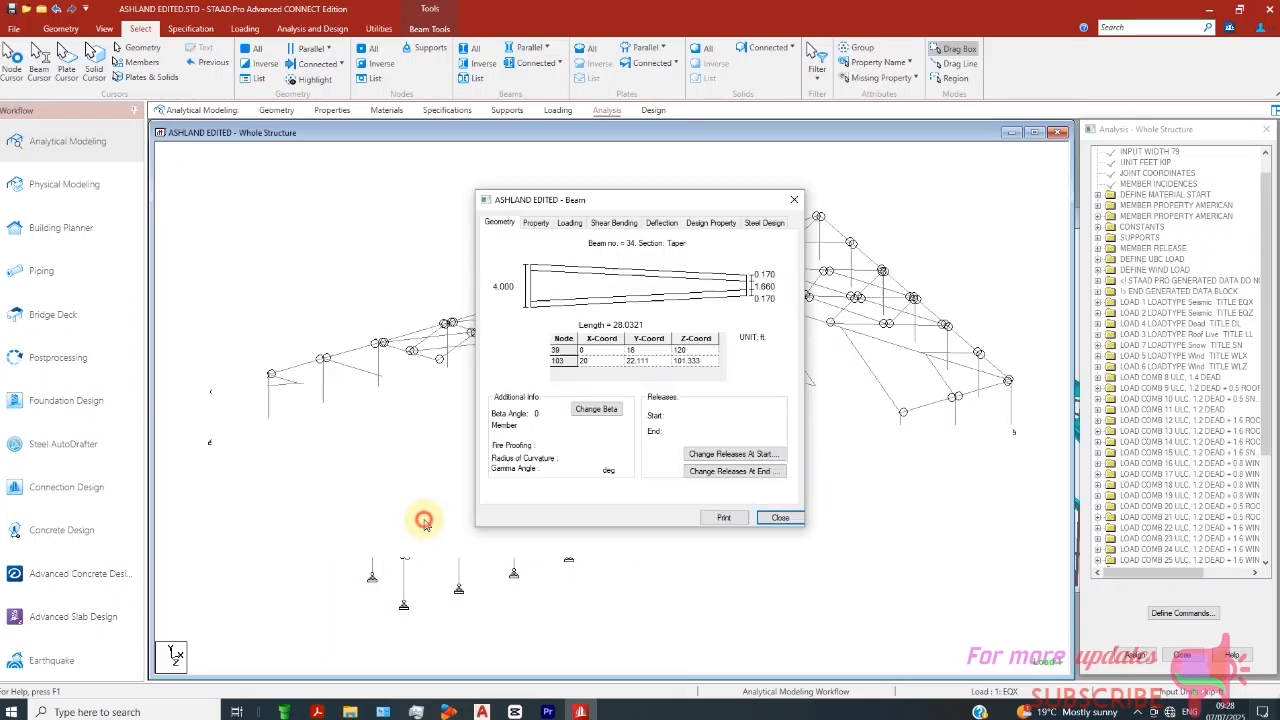
{"action": "left_click", "coordinate": [760, 223]}
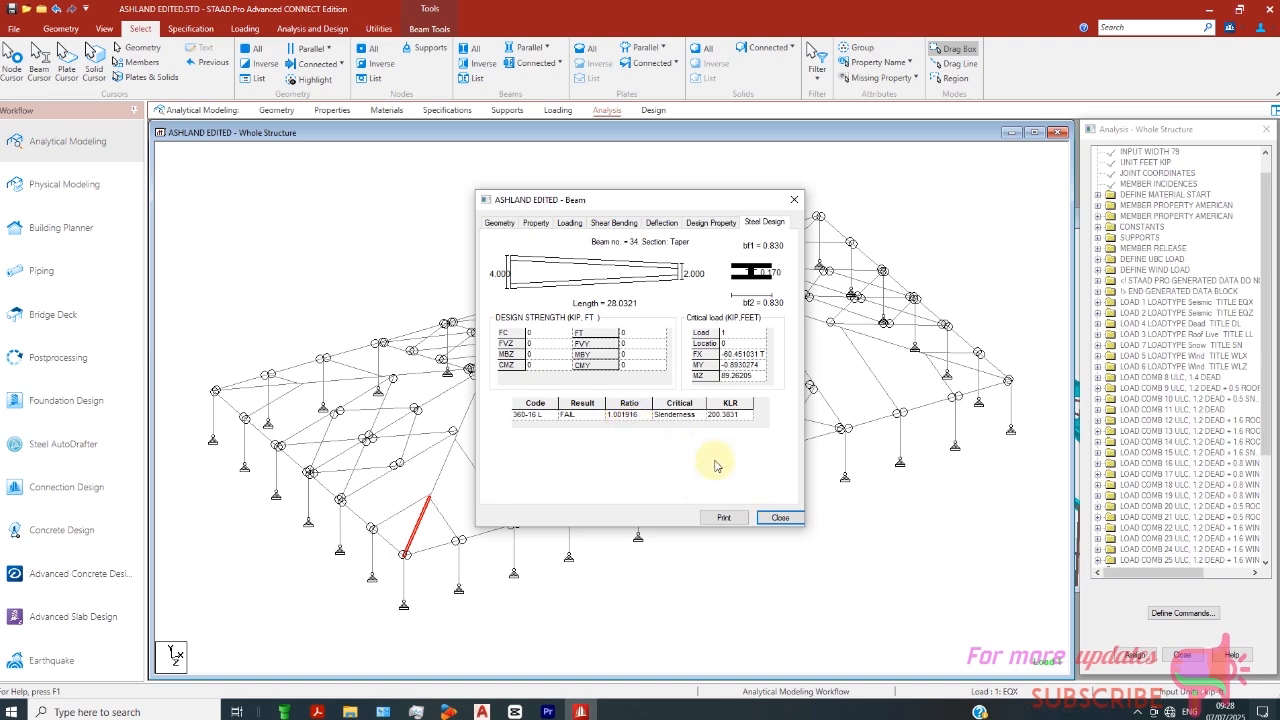
{"action": "left_click", "coordinate": [780, 516]}
- Check the steel design results of the failed front middle column, beam 17, and close its details
{"action": "double_click", "coordinate": [708, 491]}
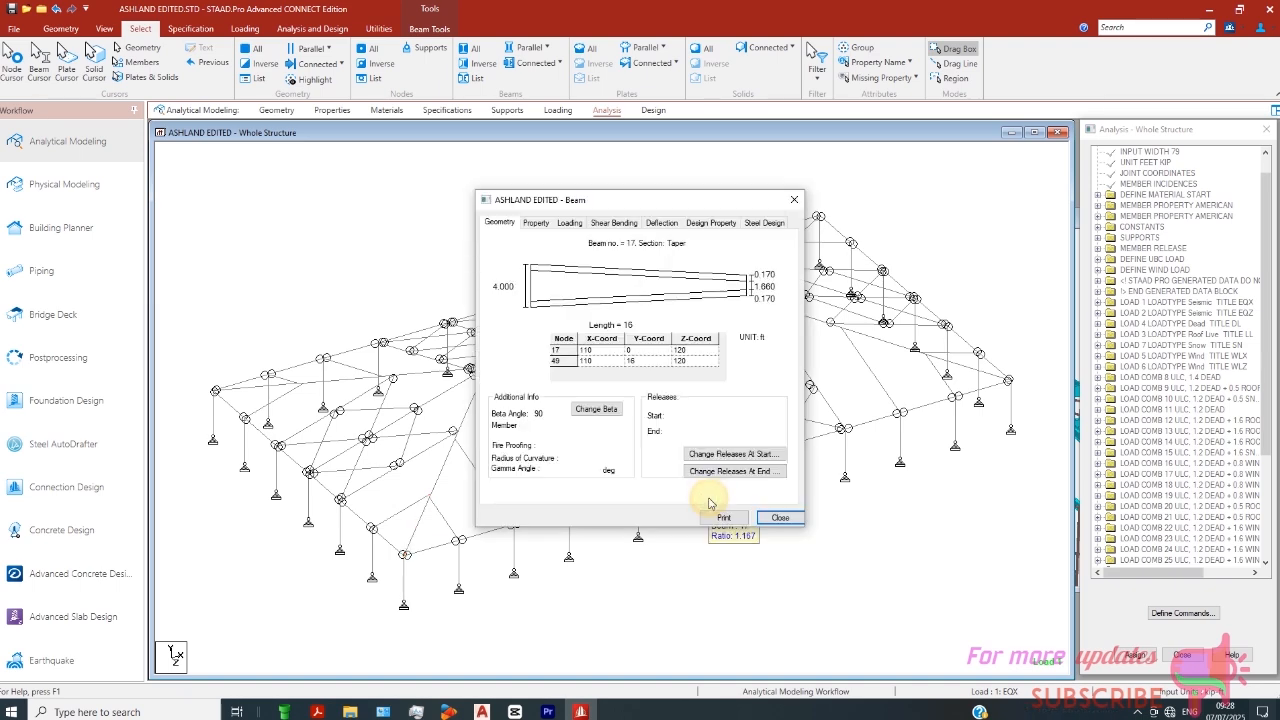
{"action": "left_click", "coordinate": [762, 226]}
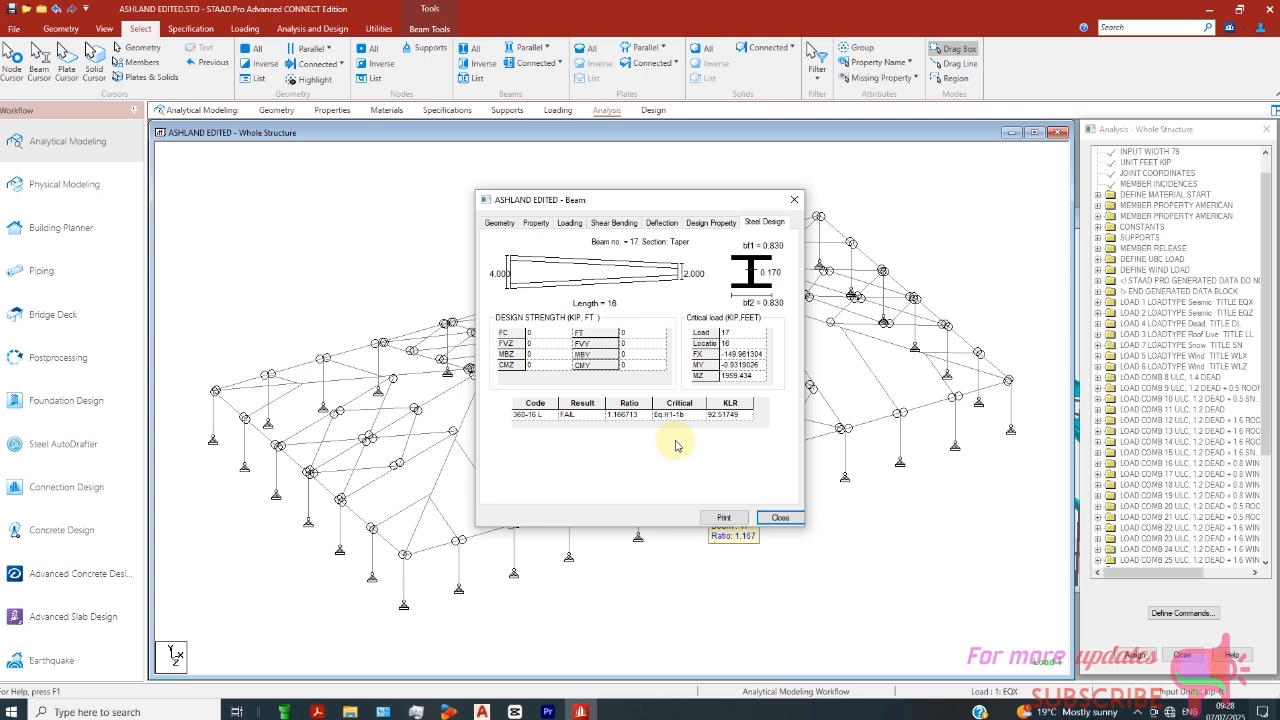
{"action": "left_click", "coordinate": [780, 517]}
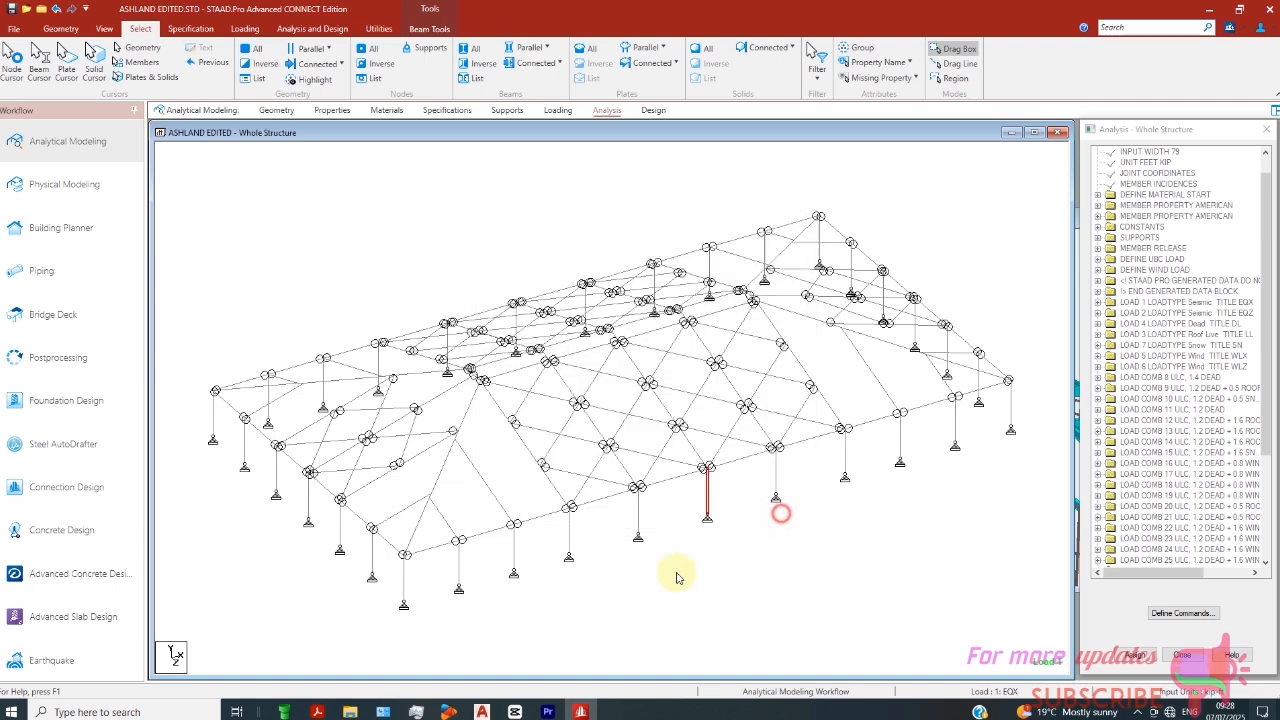
- Check the steel design results of the failed front rafter near the hip end, beam 55, and close its details
{"action": "double_click", "coordinate": [492, 494]}
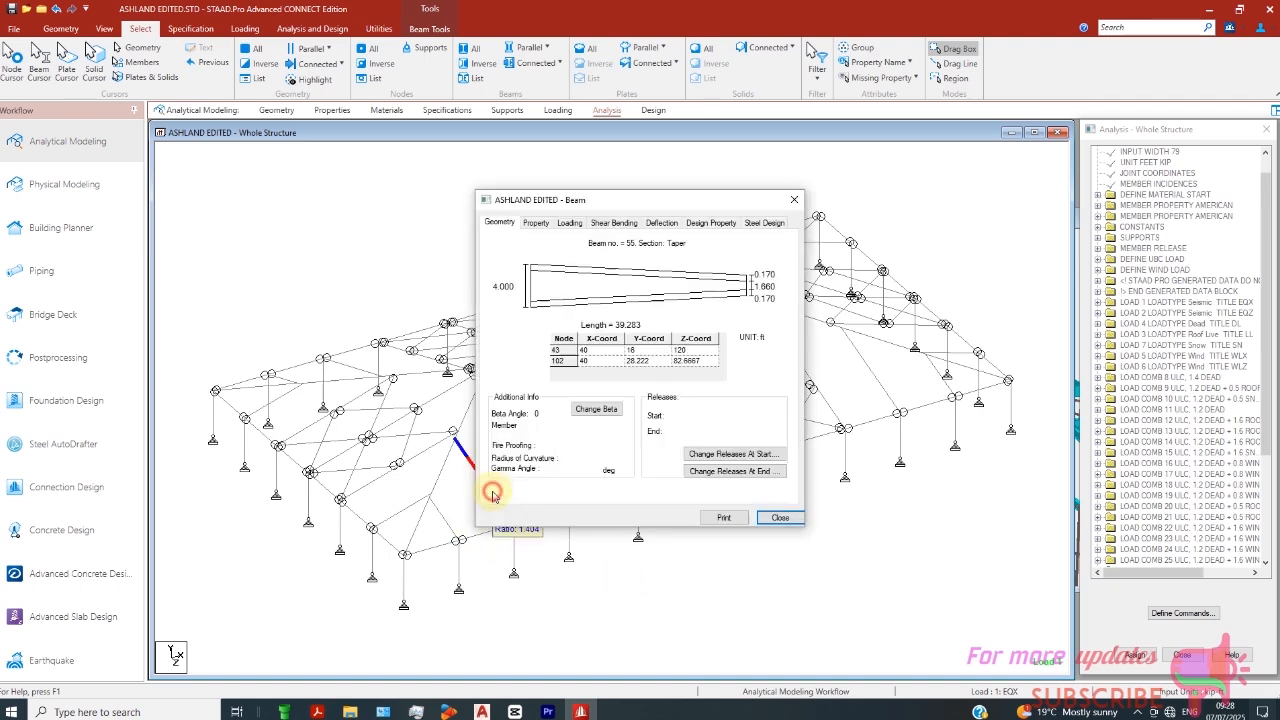
{"action": "left_click", "coordinate": [764, 224]}
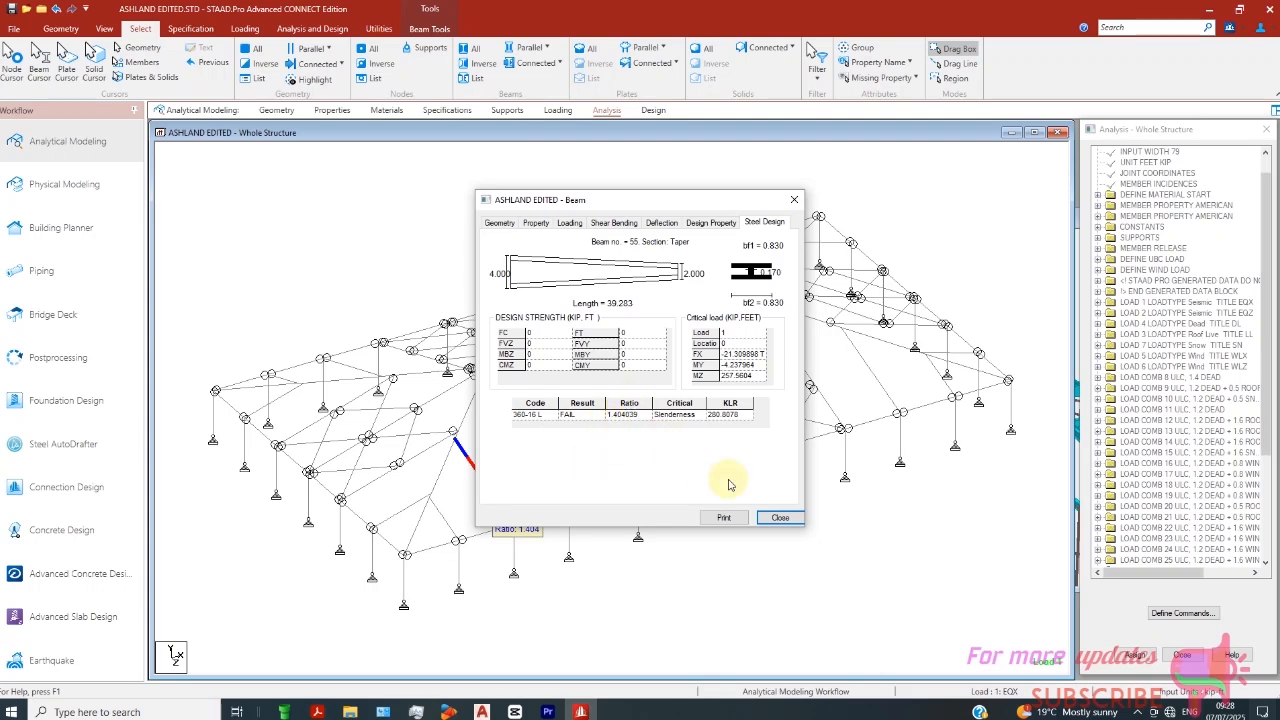
{"action": "left_click", "coordinate": [779, 518]}
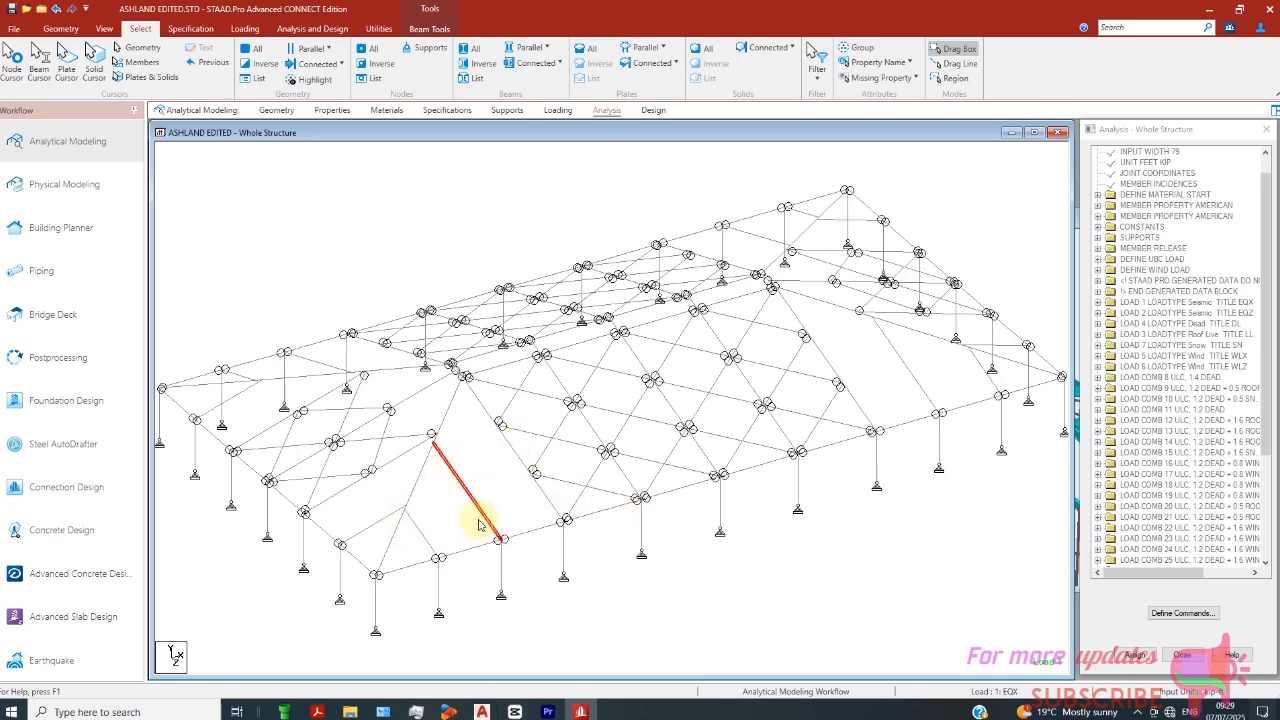
{"action": "scroll", "coordinate": [491, 494], "scroll_direction": "down", "scroll_amount": 4}
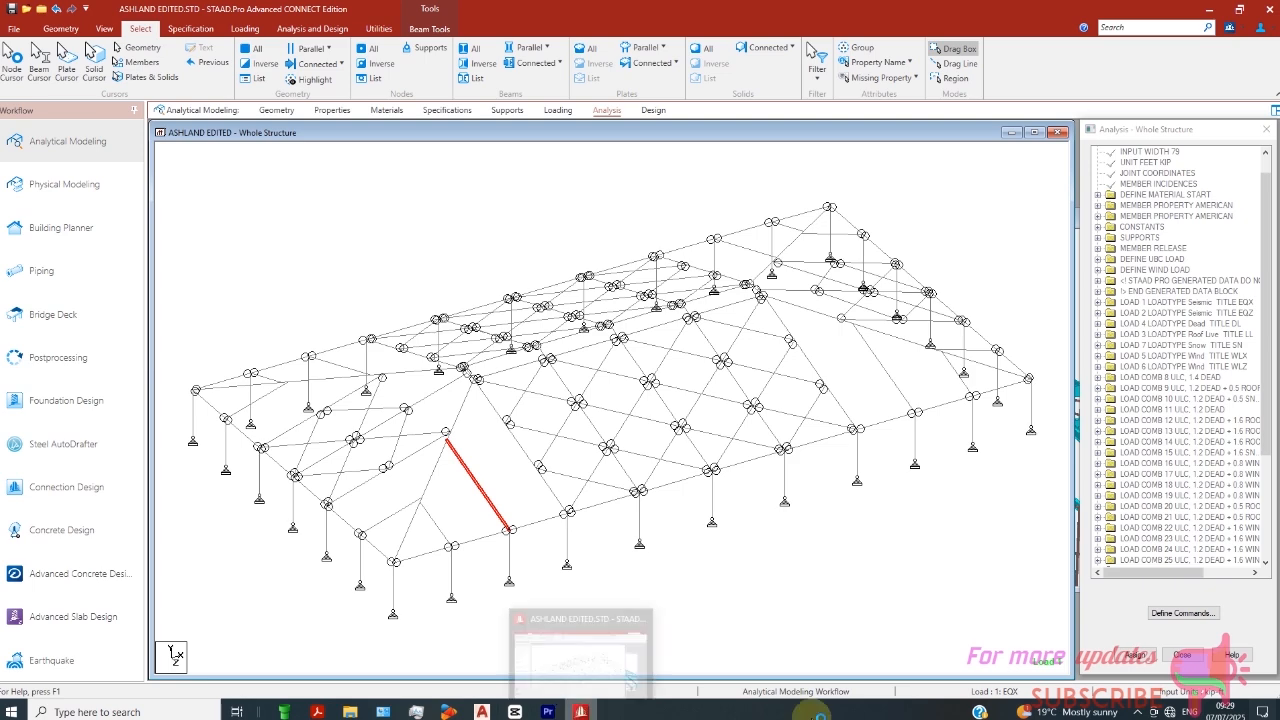
{"action": "left_click", "coordinate": [1138, 712]}
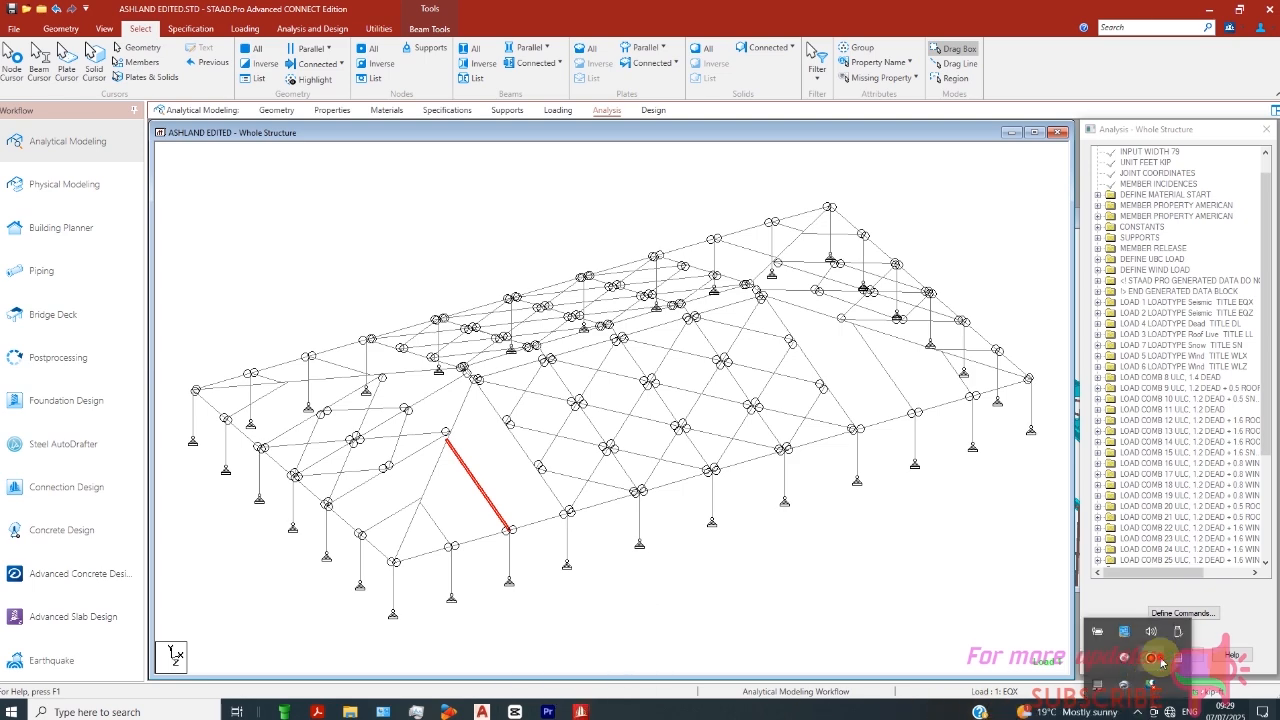